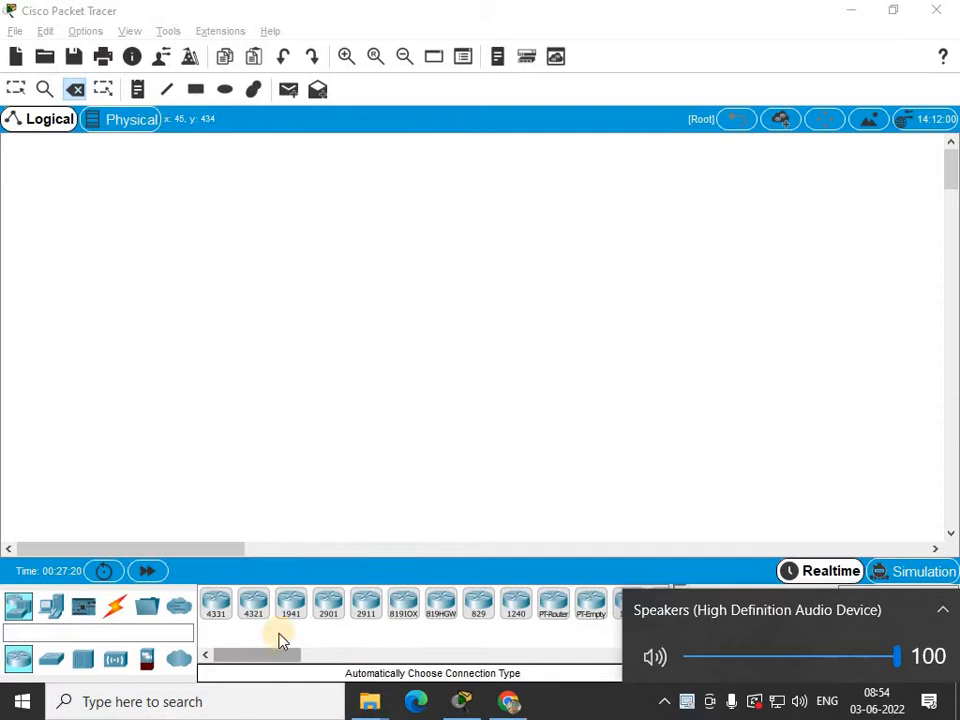
Add a note at the top of the workspace reading "How to configure EIGRP protcol in router".
left_click(330, 622)
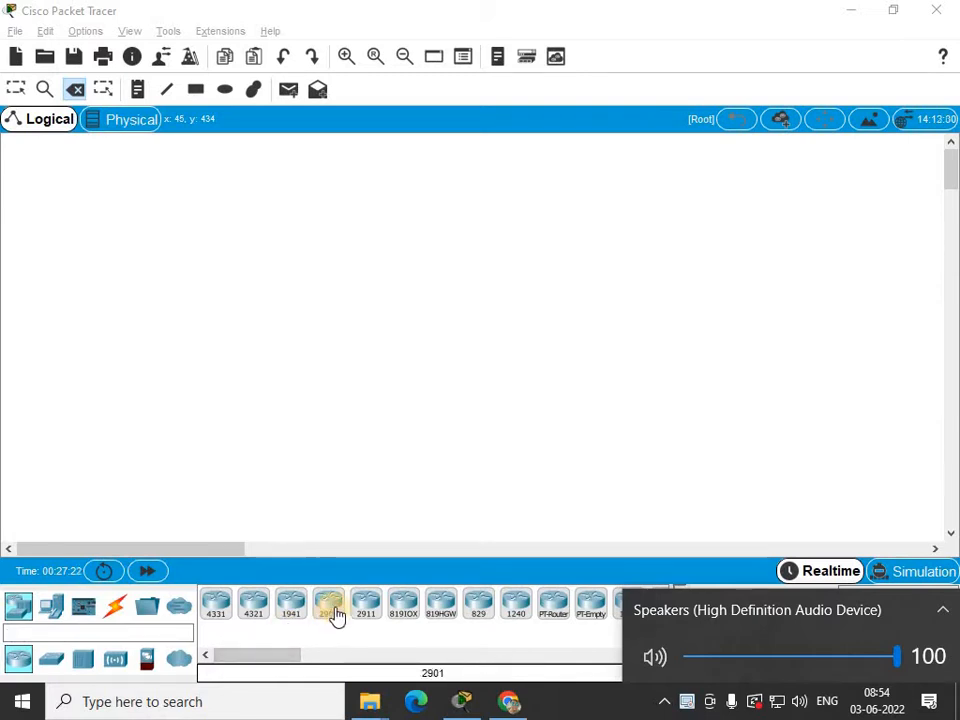
left_click(137, 98)
left_click(214, 157)
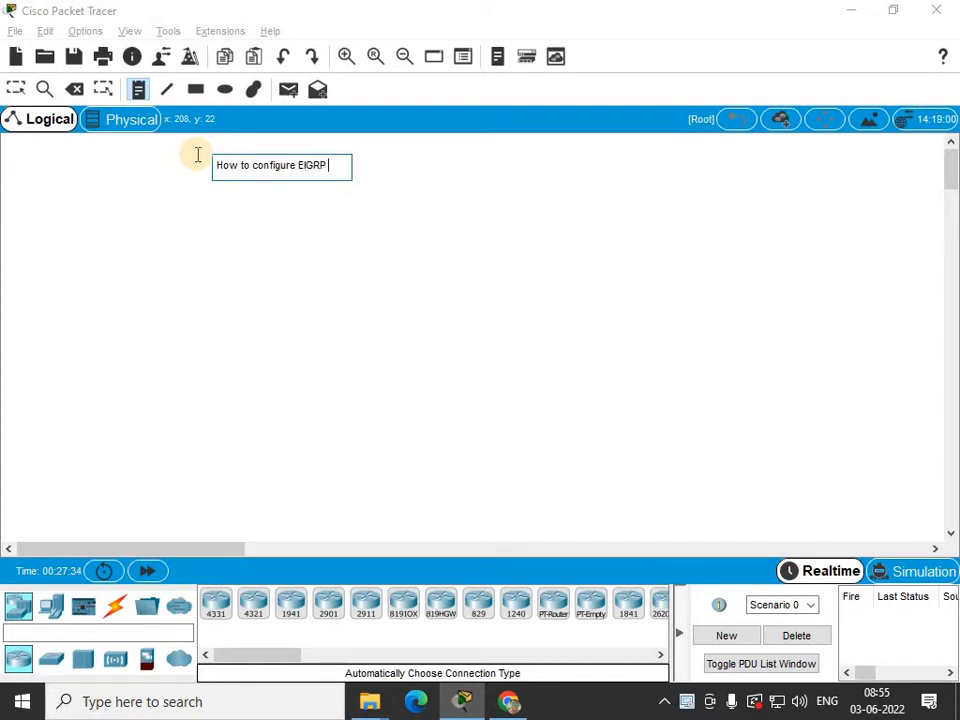
type("col in router")
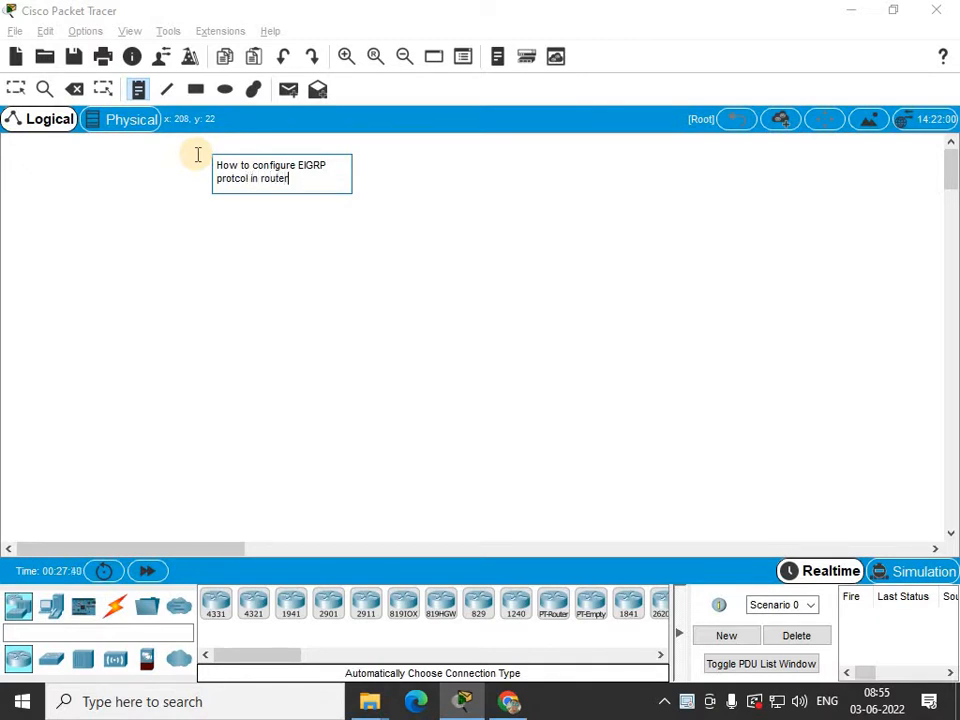
left_click(180, 239)
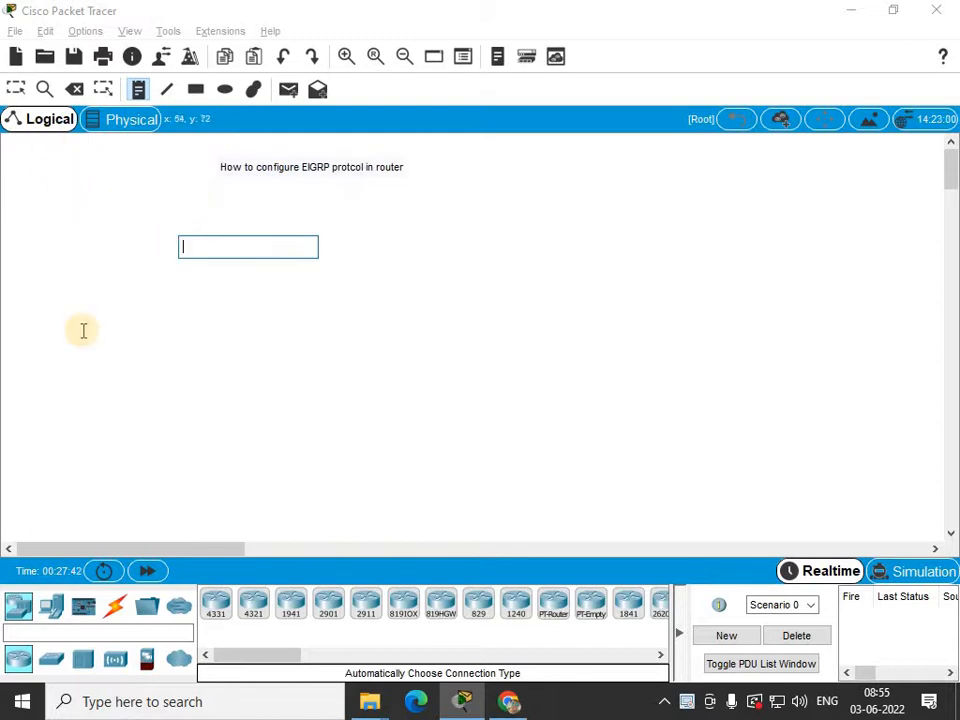
Place two 2901 routers side by side below the title note.
left_click(330, 605)
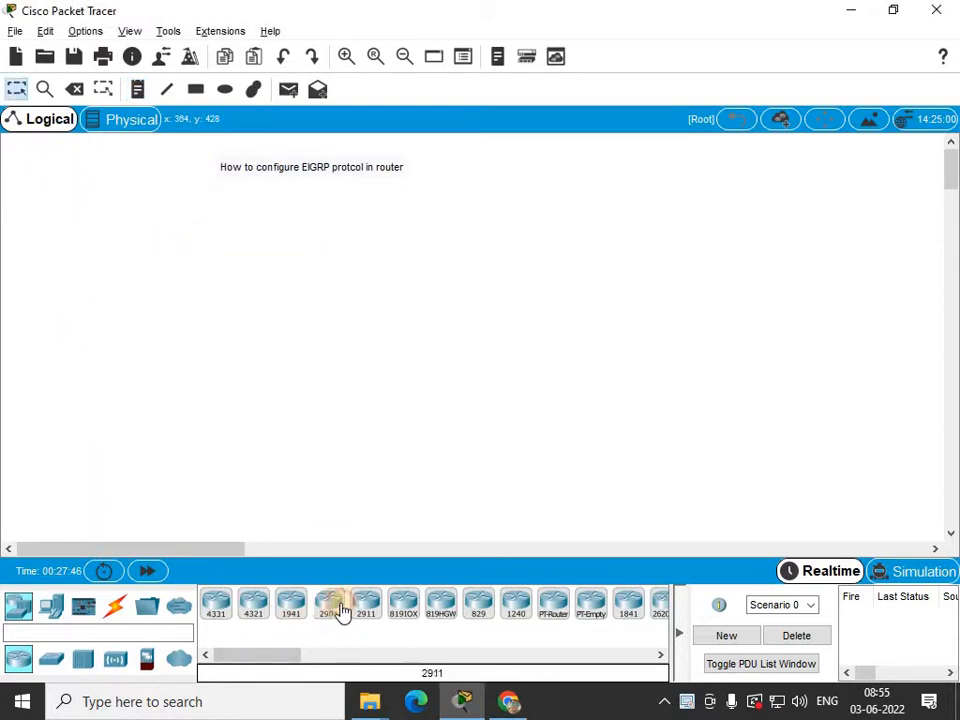
left_click(351, 607)
left_click(331, 604)
left_click(196, 243)
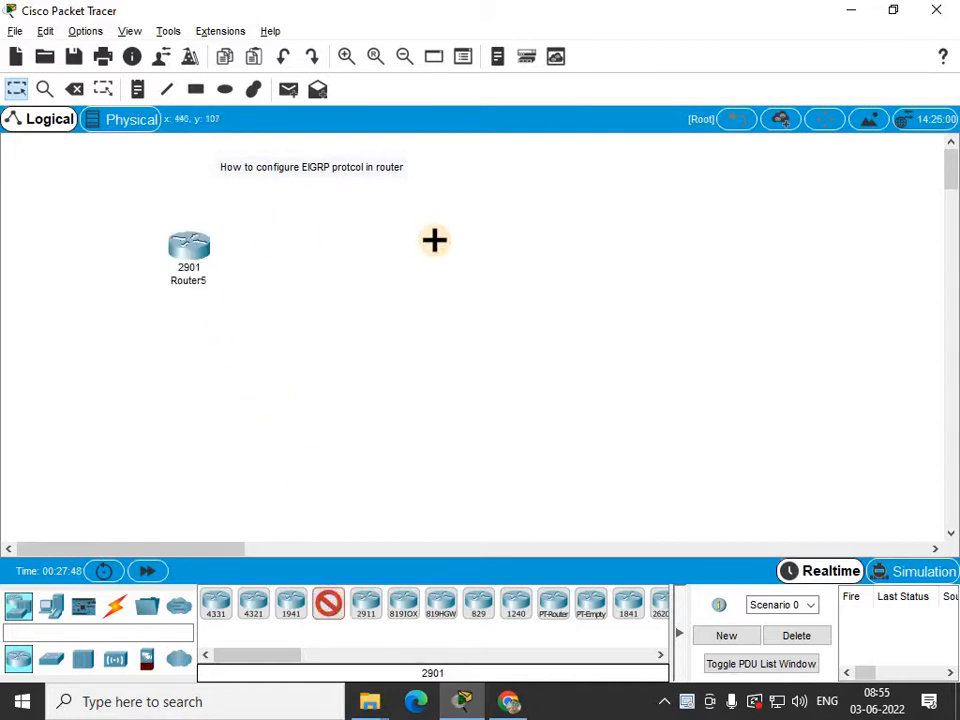
left_click(404, 243)
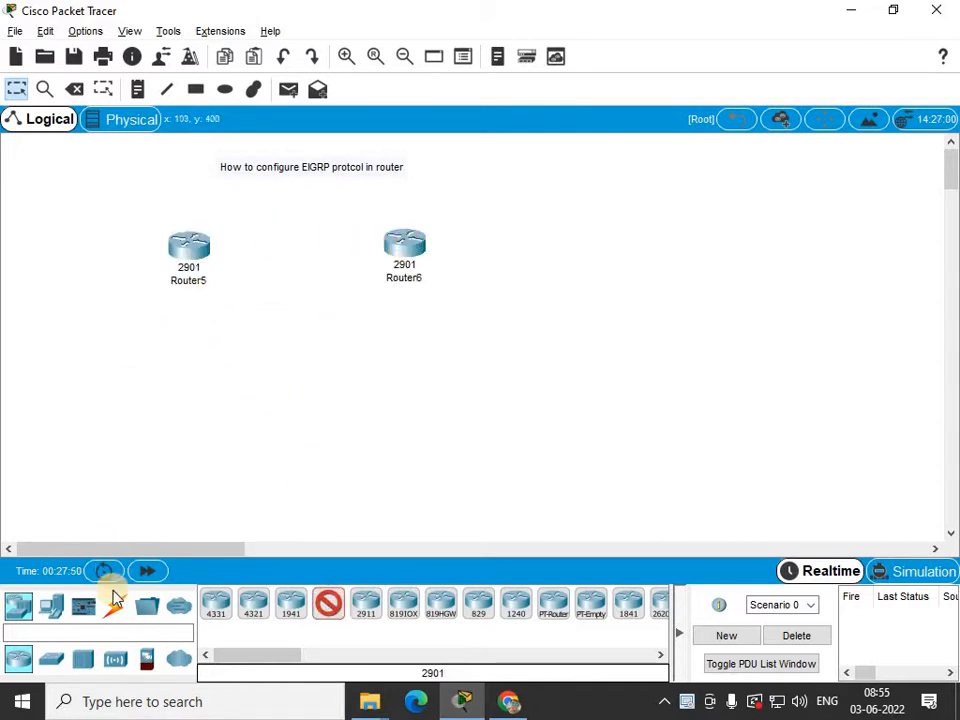
Place two 2960-24TT switches, one below each router.
left_click(52, 658)
left_click(218, 606)
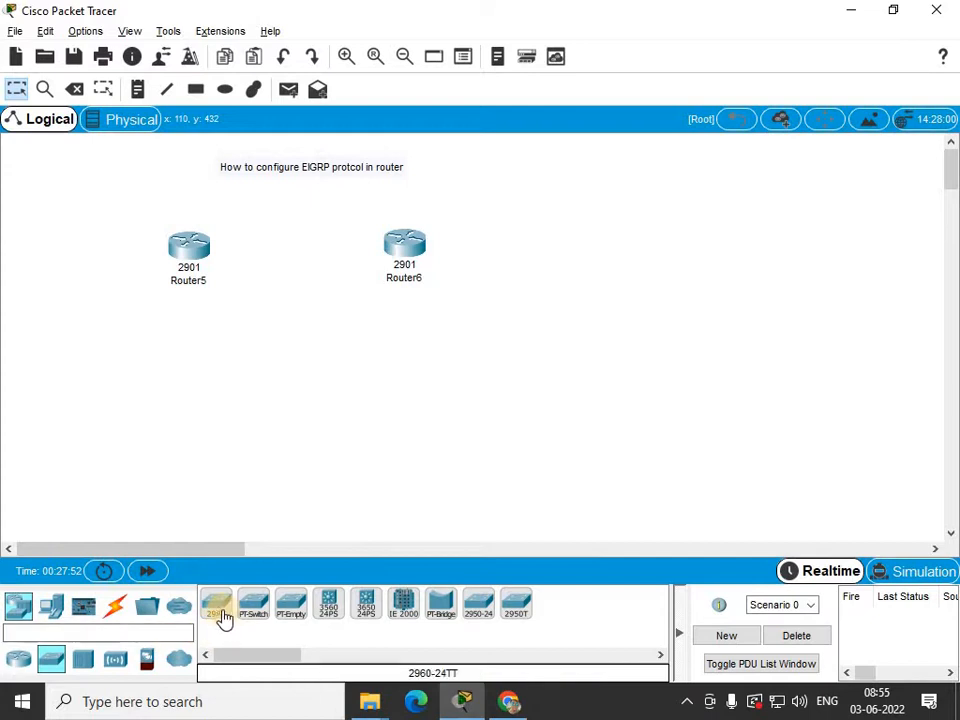
left_click(171, 358)
left_click(405, 372)
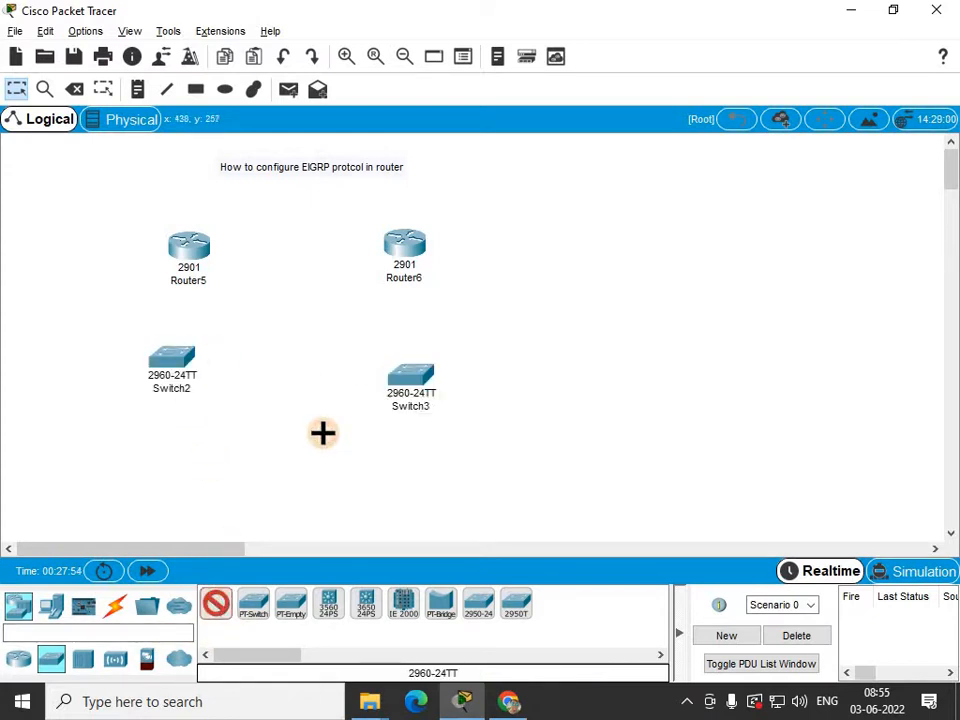
Place four PC-PT computers in a row along the bottom, two under each switch.
left_click(50, 608)
left_click(217, 606)
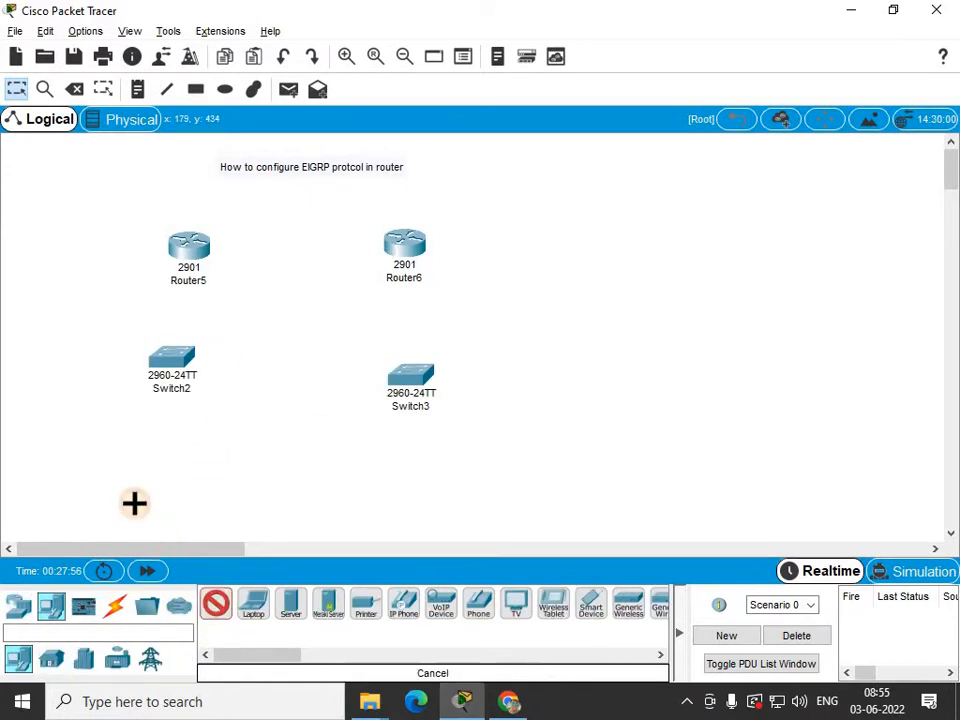
left_click(89, 488)
left_click(177, 490)
left_click(384, 490)
left_click(488, 490)
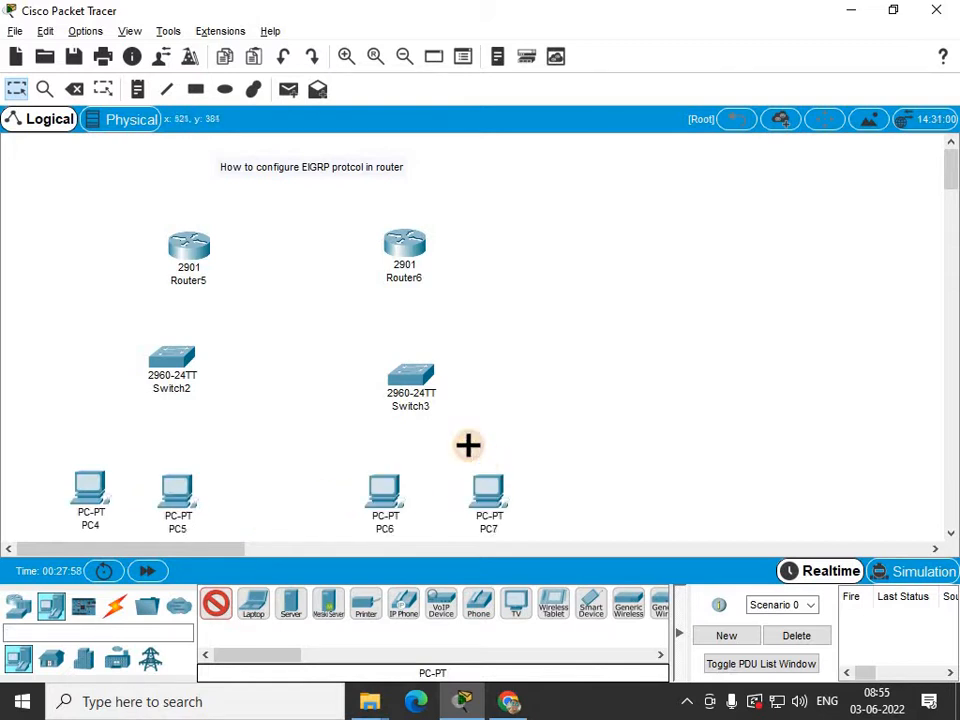
Auto-connect Router5 to Switch2, and PC4 and PC5 to Switch2.
left_click(115, 606)
left_click(214, 603)
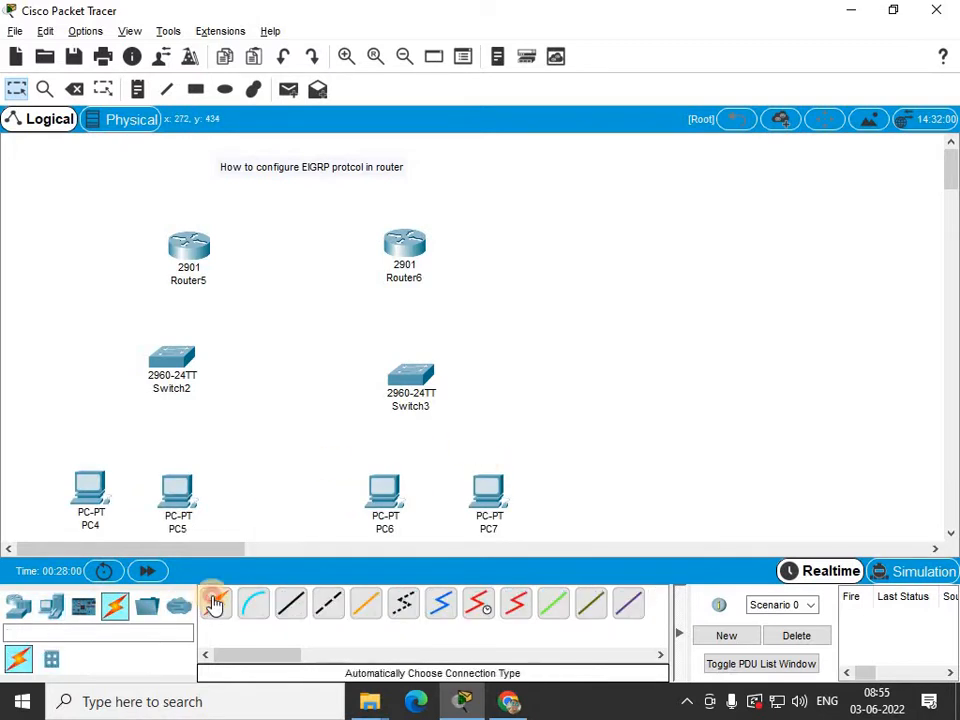
left_click(189, 262)
left_click(180, 364)
left_click(183, 372)
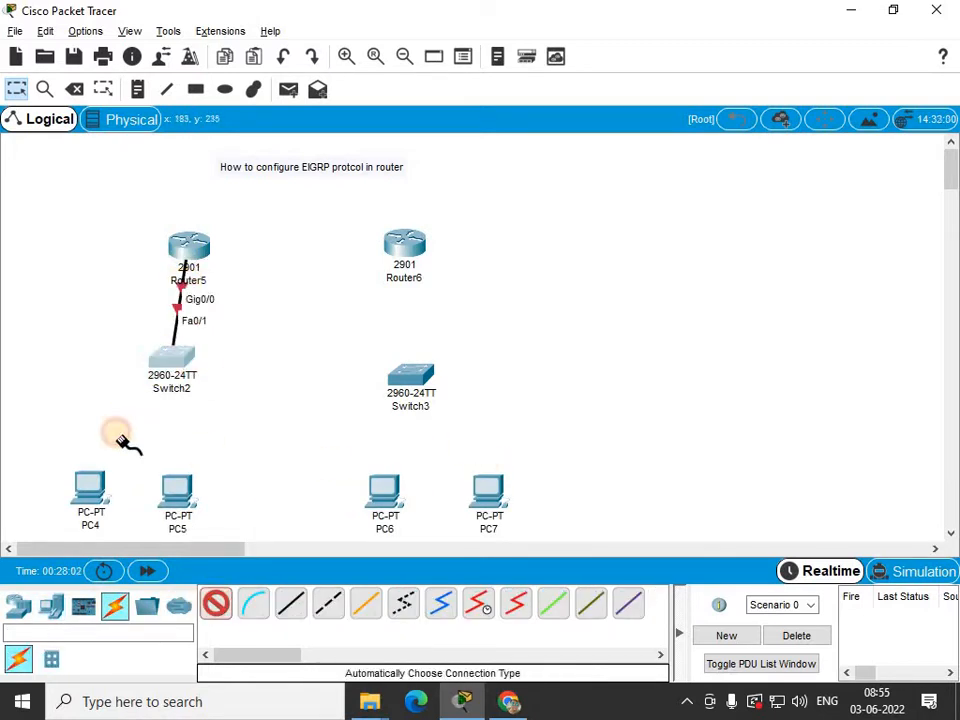
left_click(98, 490)
left_click(178, 488)
left_click(183, 372)
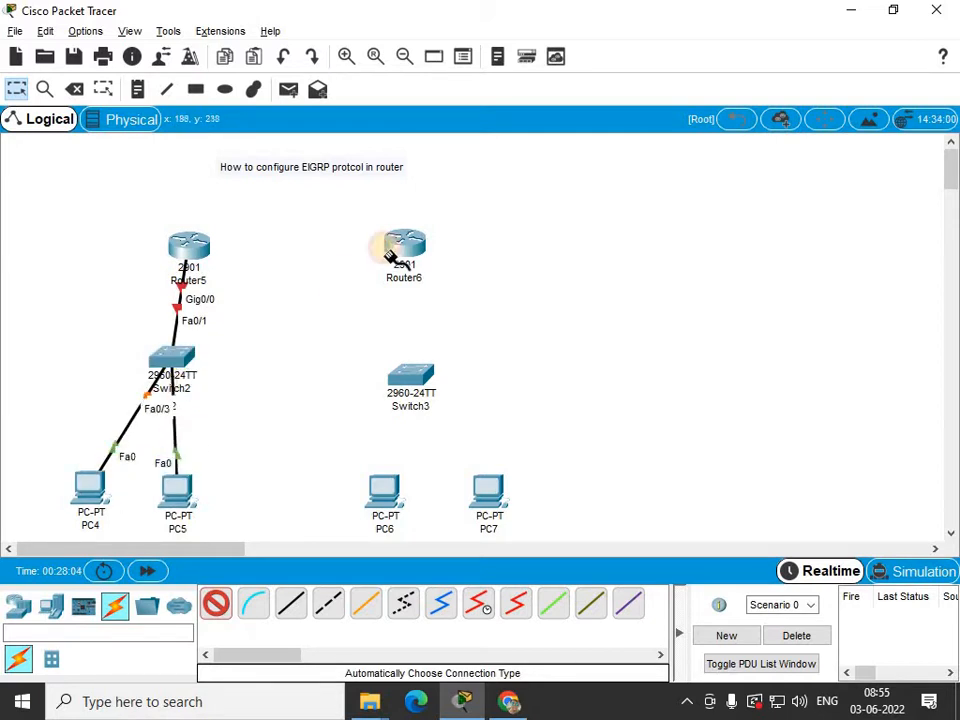
Auto-connect Router6 to Switch3, and PC6 and PC7 to Switch3.
left_click(402, 246)
left_click(405, 375)
left_click(405, 378)
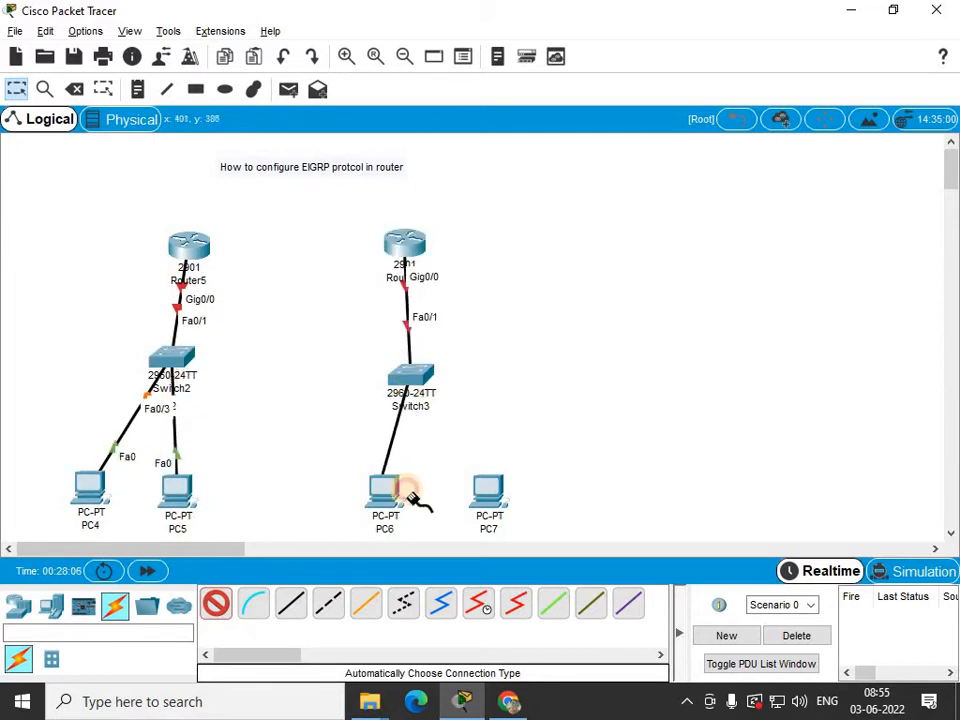
left_click(405, 495)
left_click(489, 490)
left_click(411, 375)
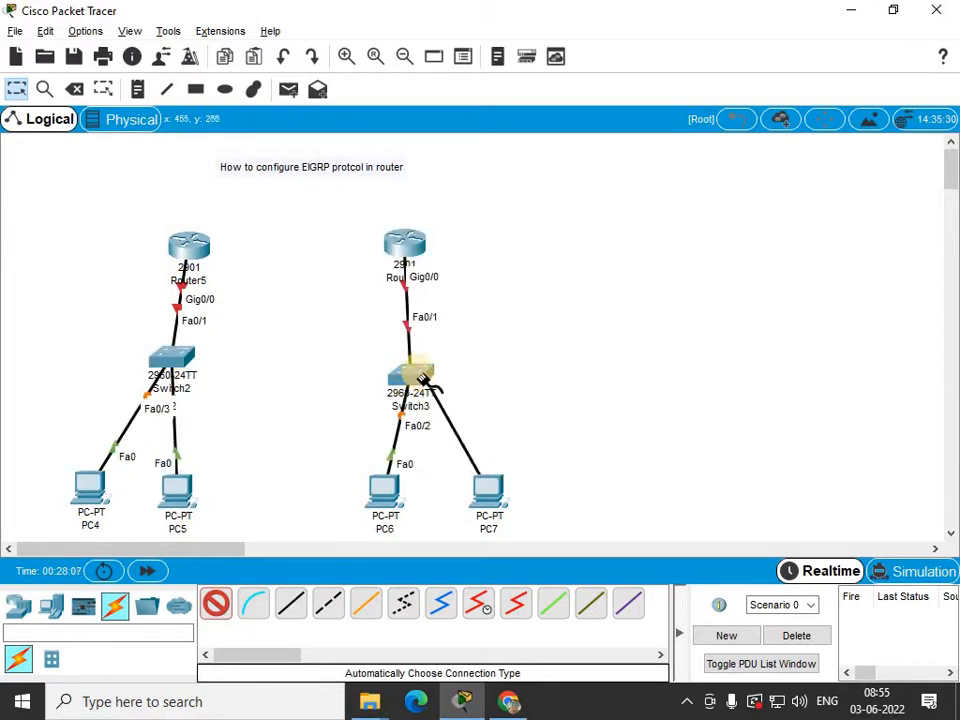
Install an HWIC-2T serial module into Router5's chassis, toggling the router's power.
left_click(17, 90)
left_click(190, 248)
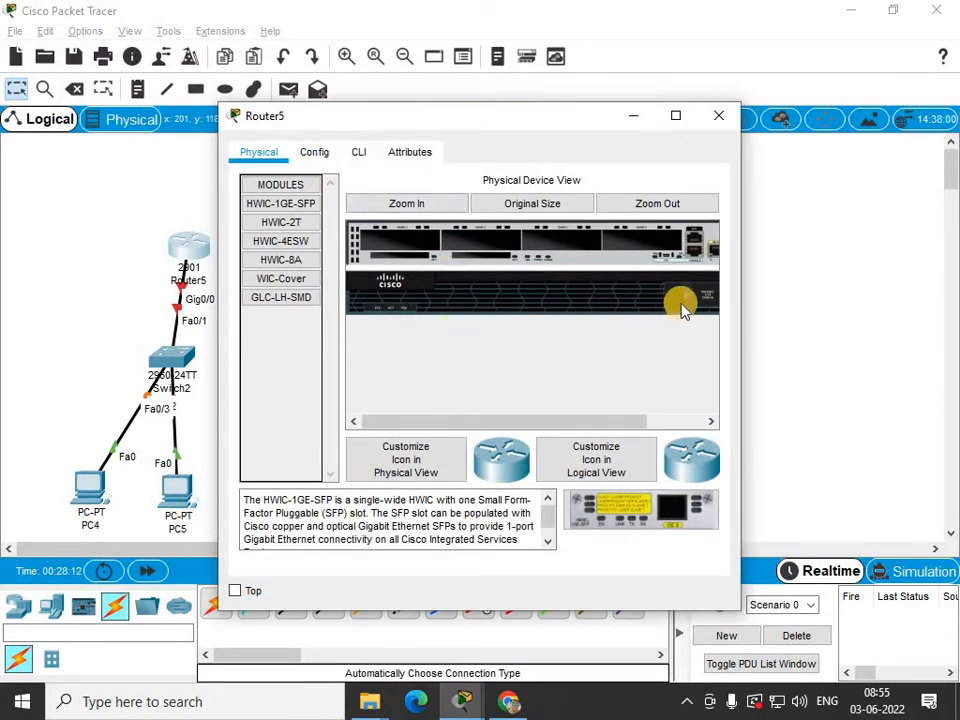
left_click(410, 204)
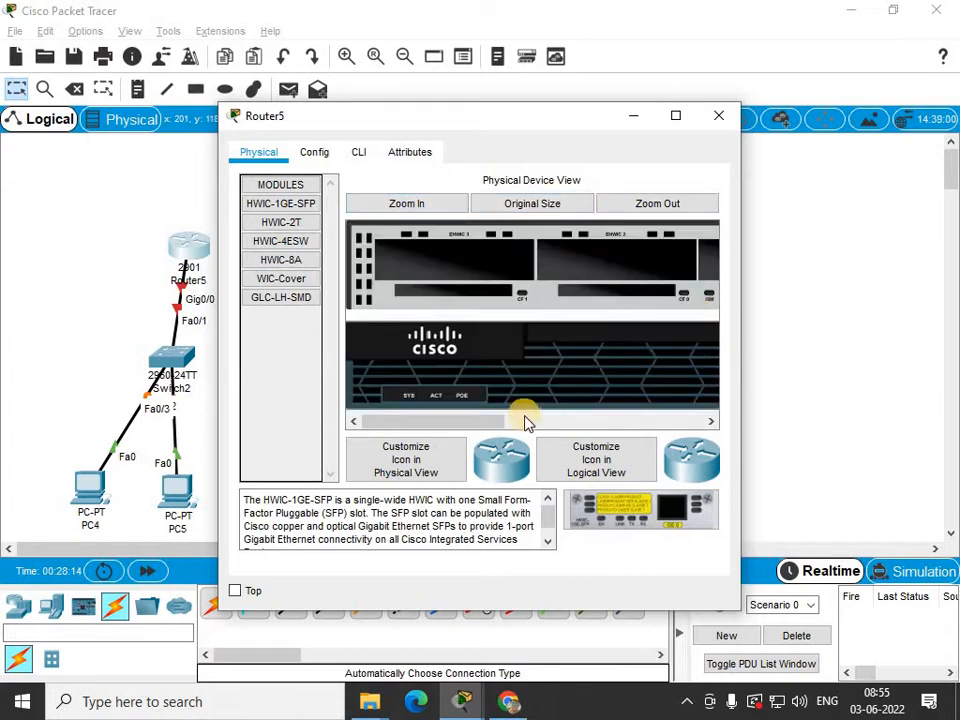
left_click_drag(463, 425, 598, 386)
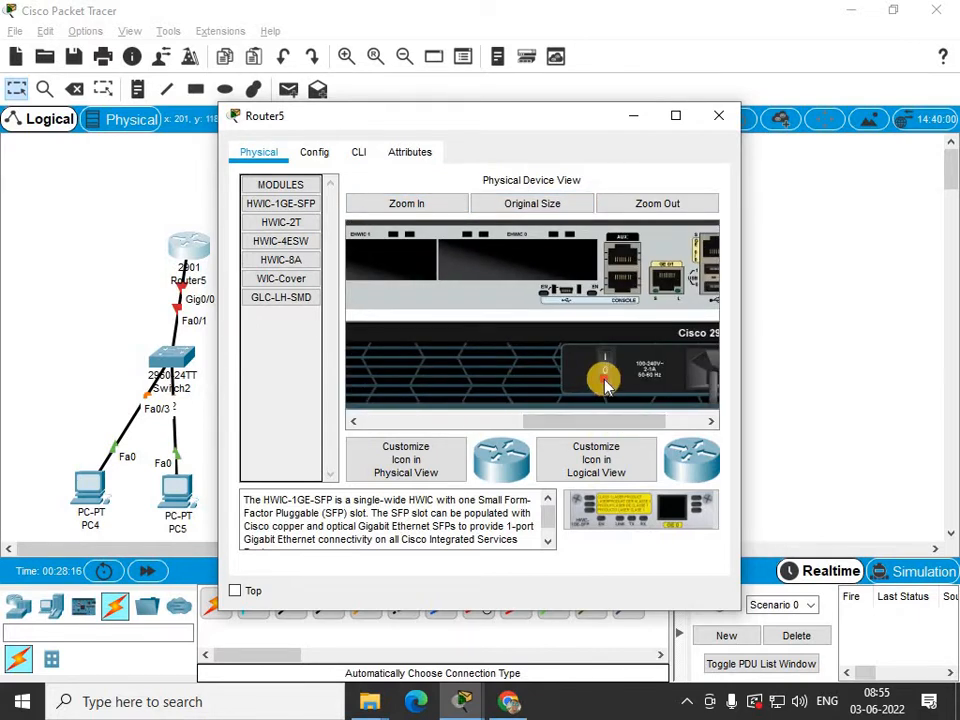
left_click(280, 222)
left_click_drag(643, 510, 500, 264)
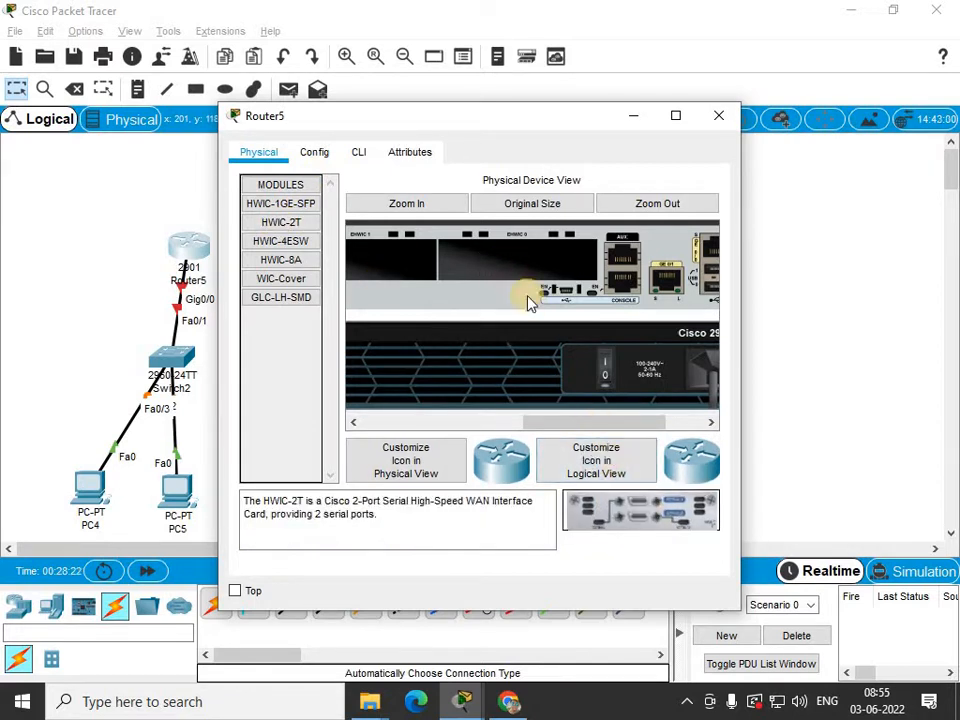
left_click_drag(530, 303, 532, 300)
left_click(606, 365)
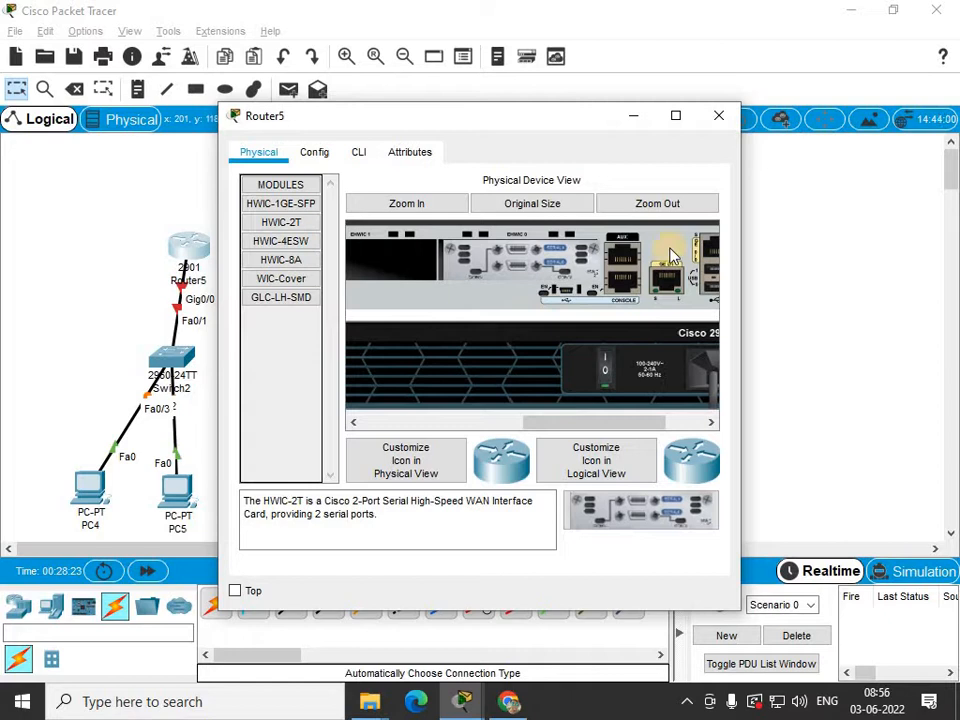
left_click(716, 118)
Install an HWIC-2T serial module into Router6's chassis.
left_click(437, 258)
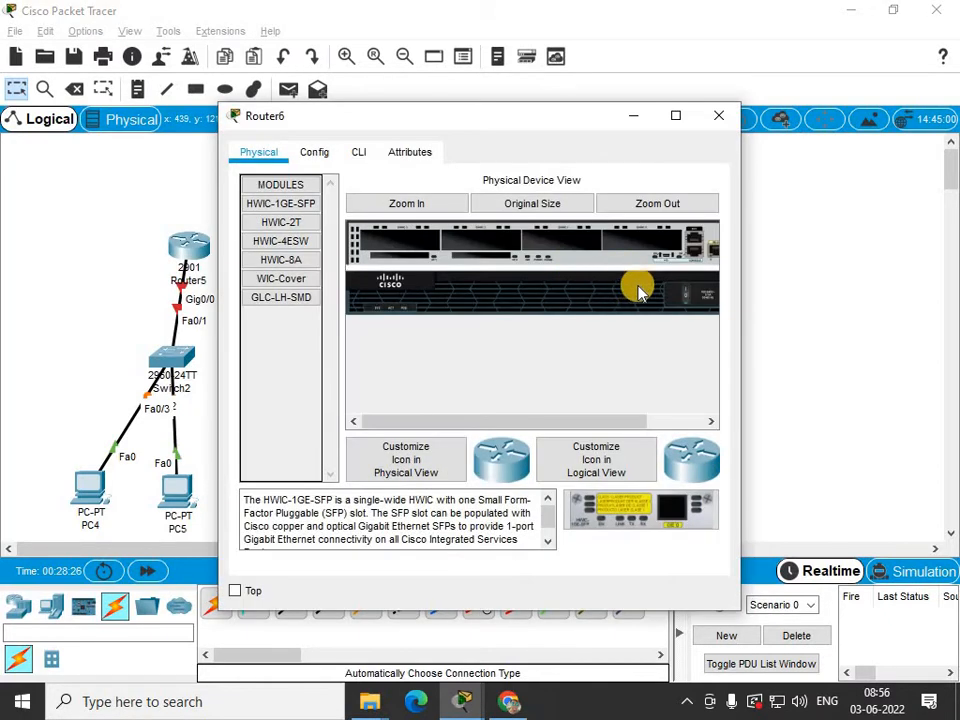
left_click(295, 222)
left_click_drag(600, 500, 405, 242)
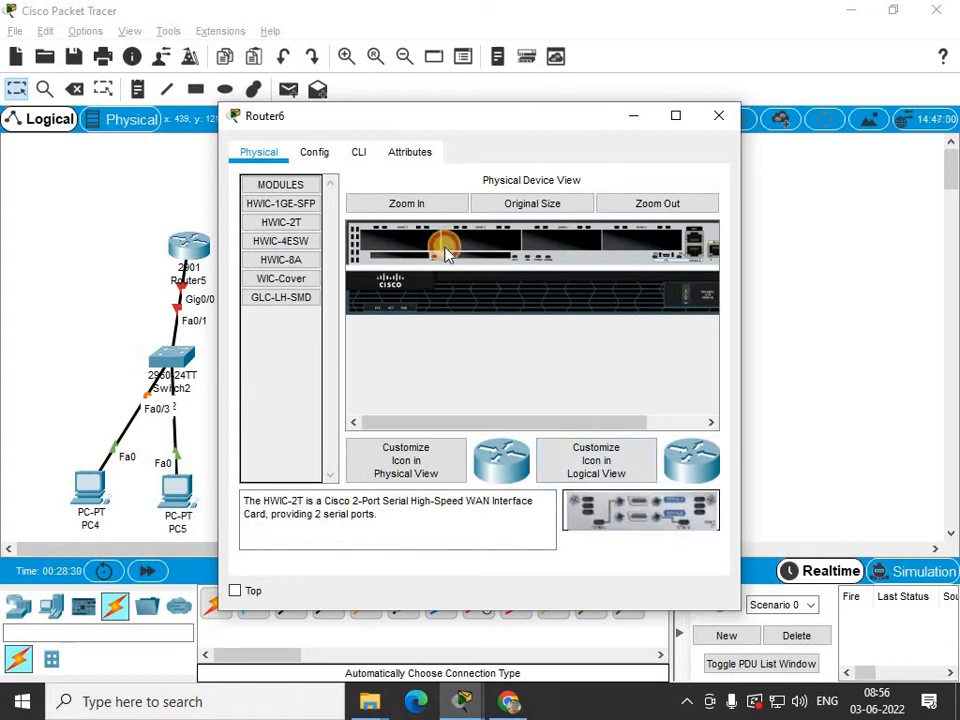
left_click(716, 121)
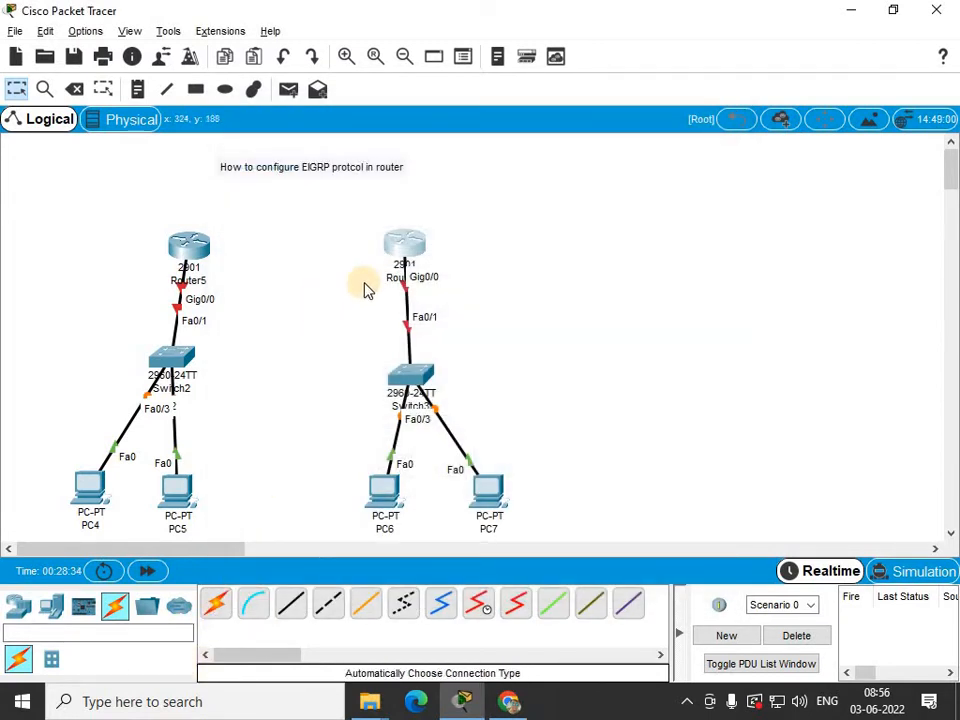
Auto-connect Router5 to Router6 with a serial link.
left_click(215, 603)
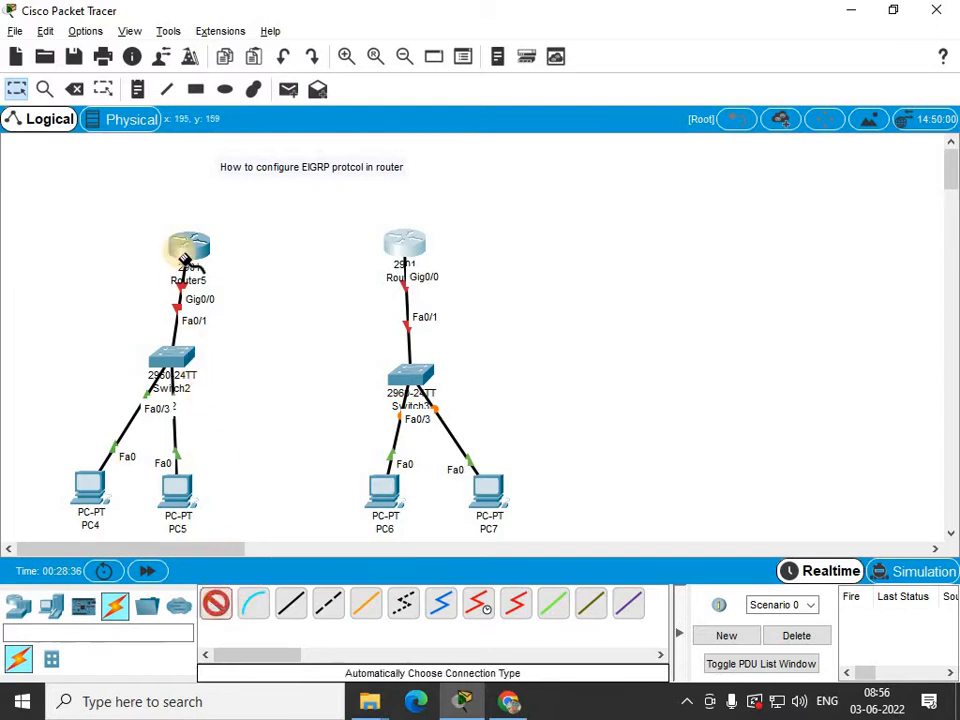
left_click(394, 252)
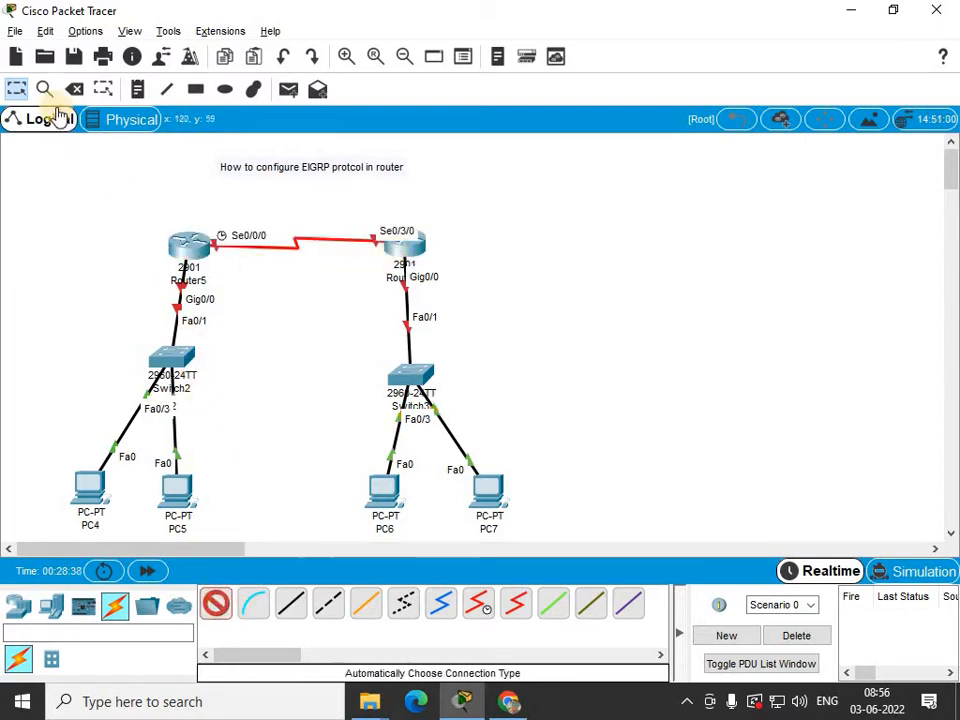
left_click(16, 89)
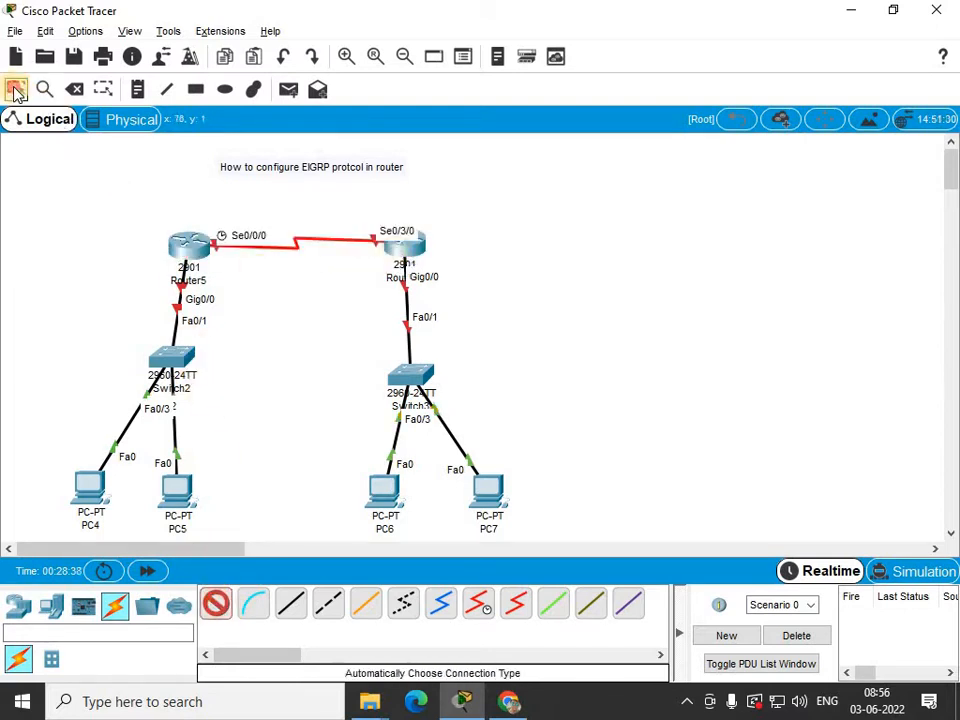
Add notes labelling PC4 as 10.10.10.2 and PC5 as 10.10.10.3.
left_click(93, 493)
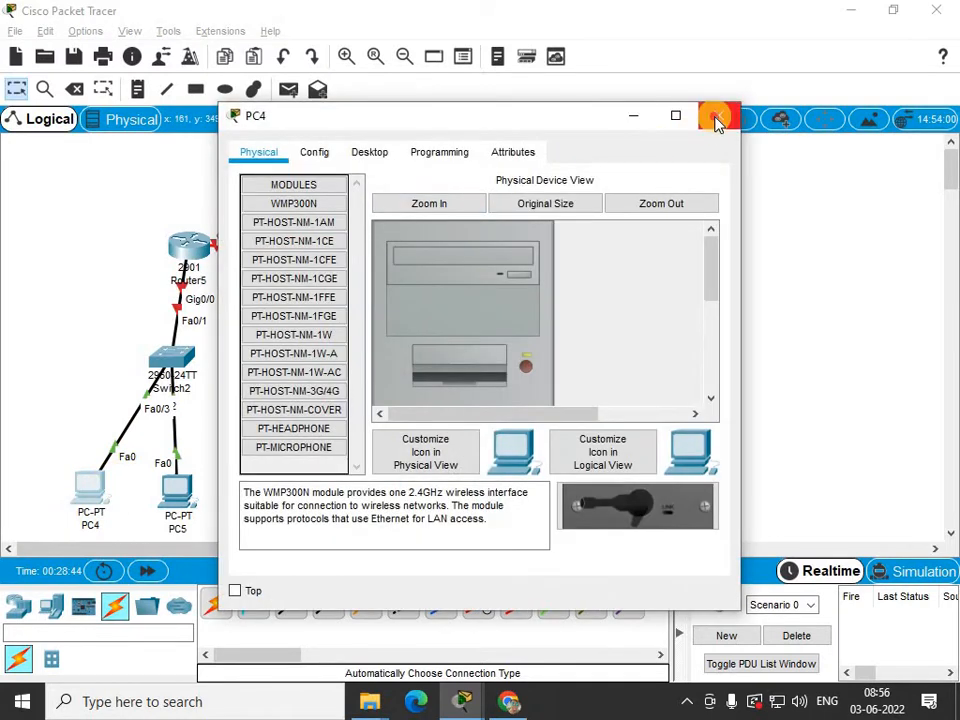
left_click(714, 120)
left_click(138, 89)
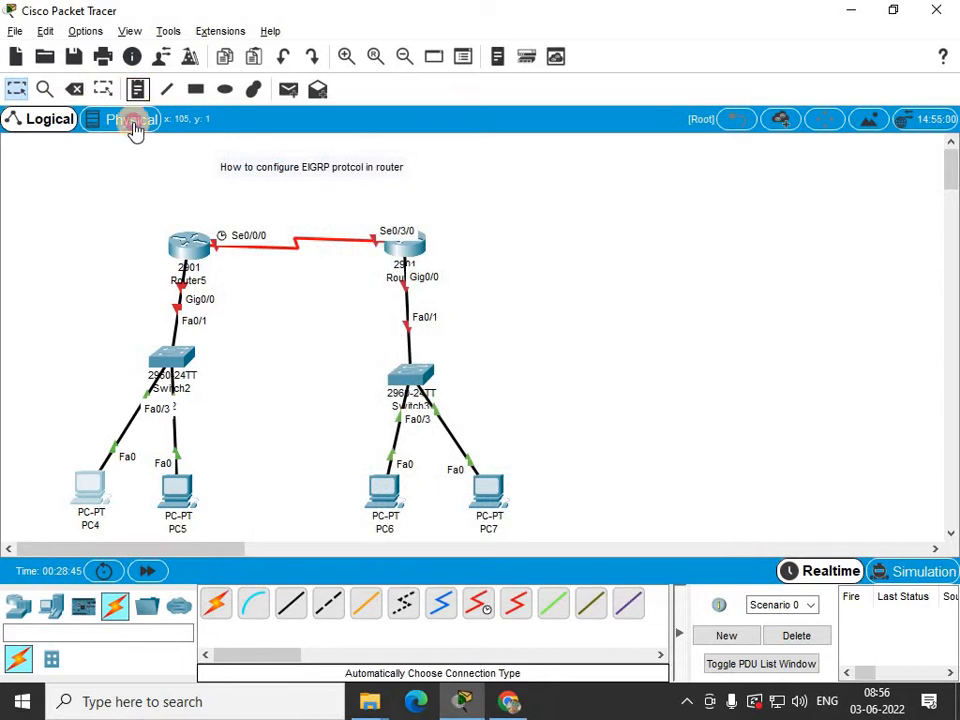
left_click(42, 458)
type("10.")
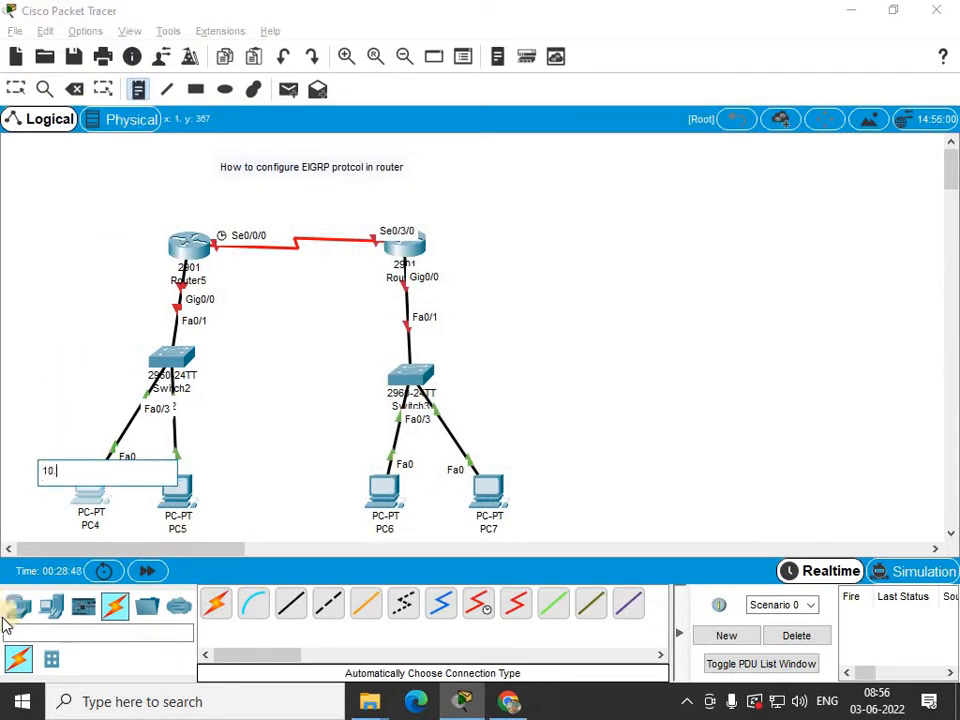
type("10.10.2")
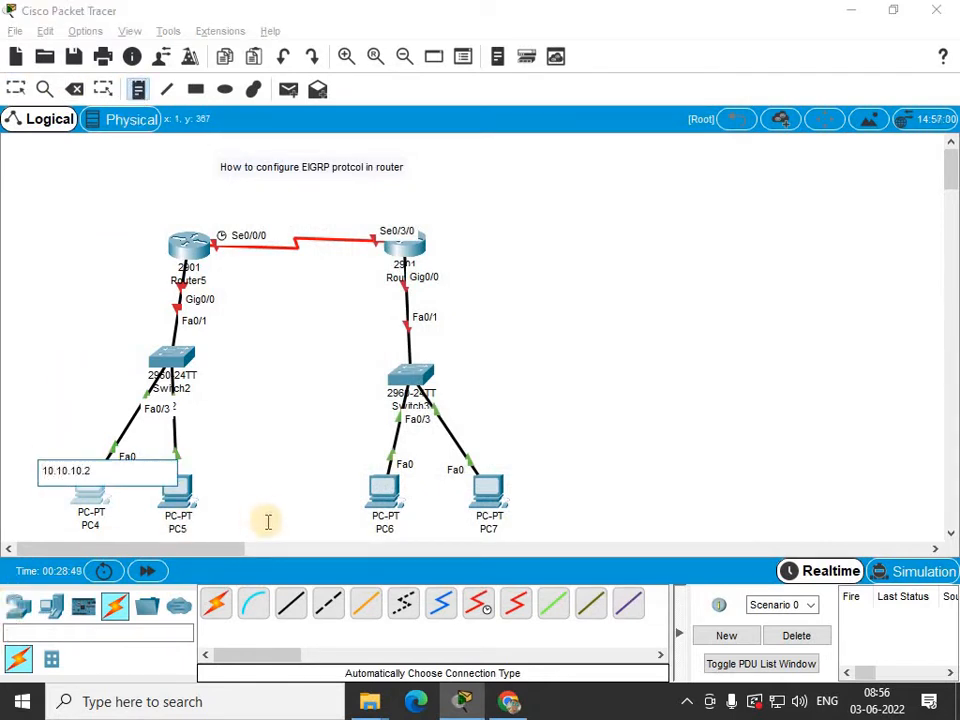
left_click(205, 515)
type("10.10.10.3")
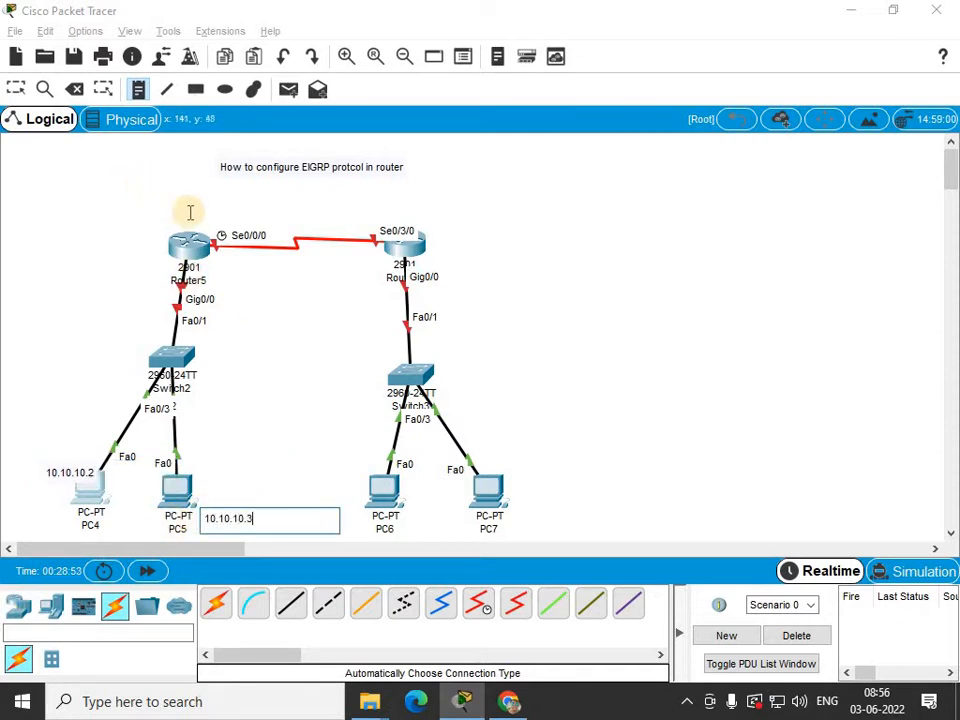
Add notes labelling Router5's interfaces as 10.10.10.1 and 20.20.20.1.
left_click(70, 256)
type("10")
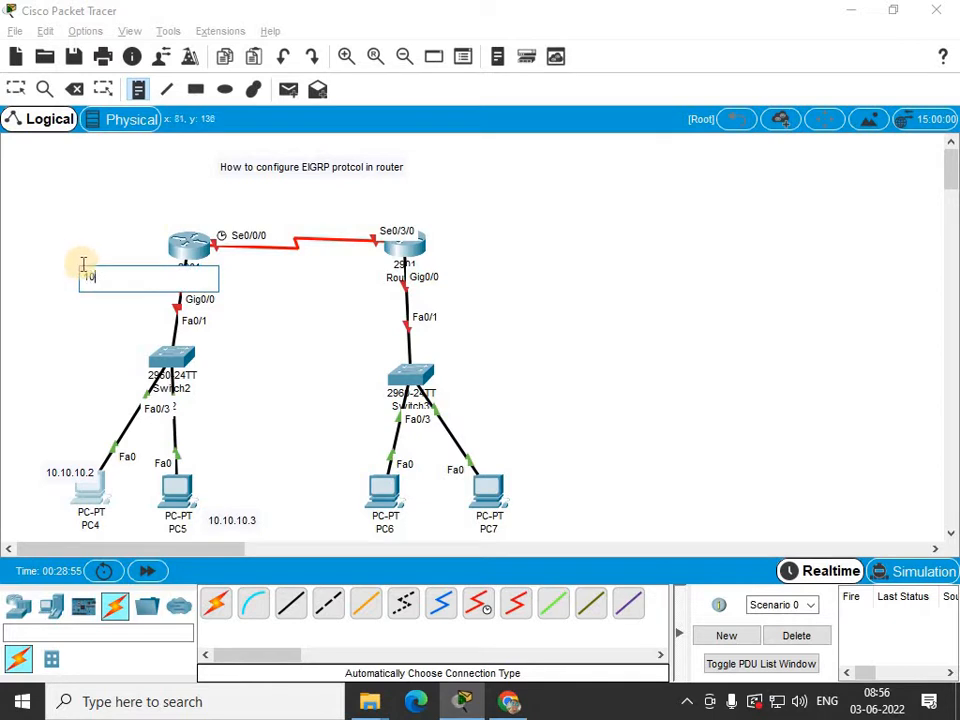
type(".10.10.1")
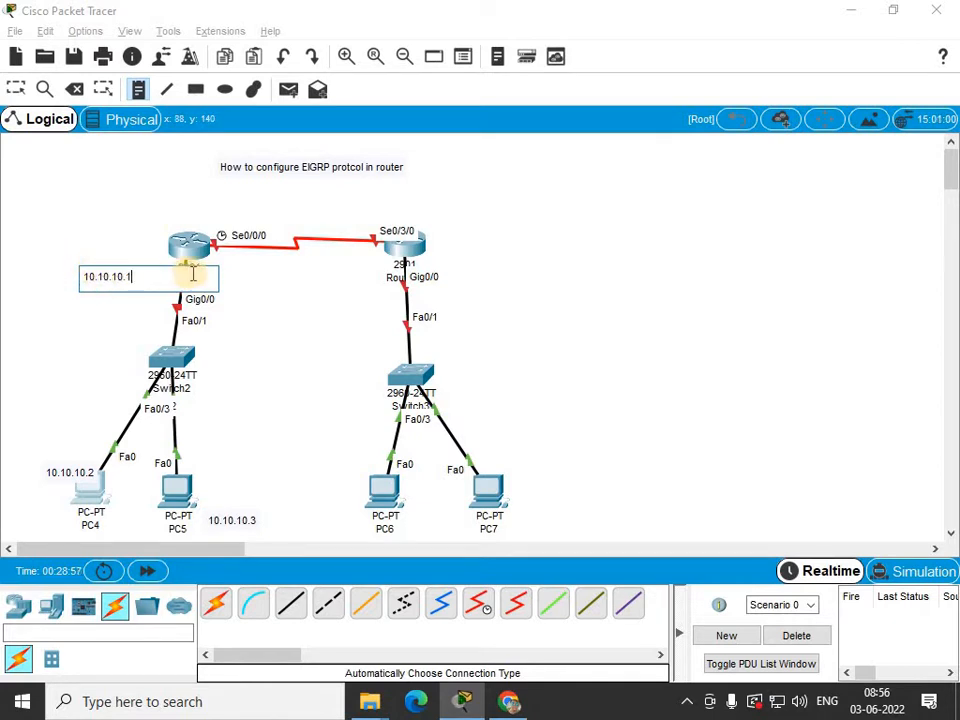
left_click(195, 207)
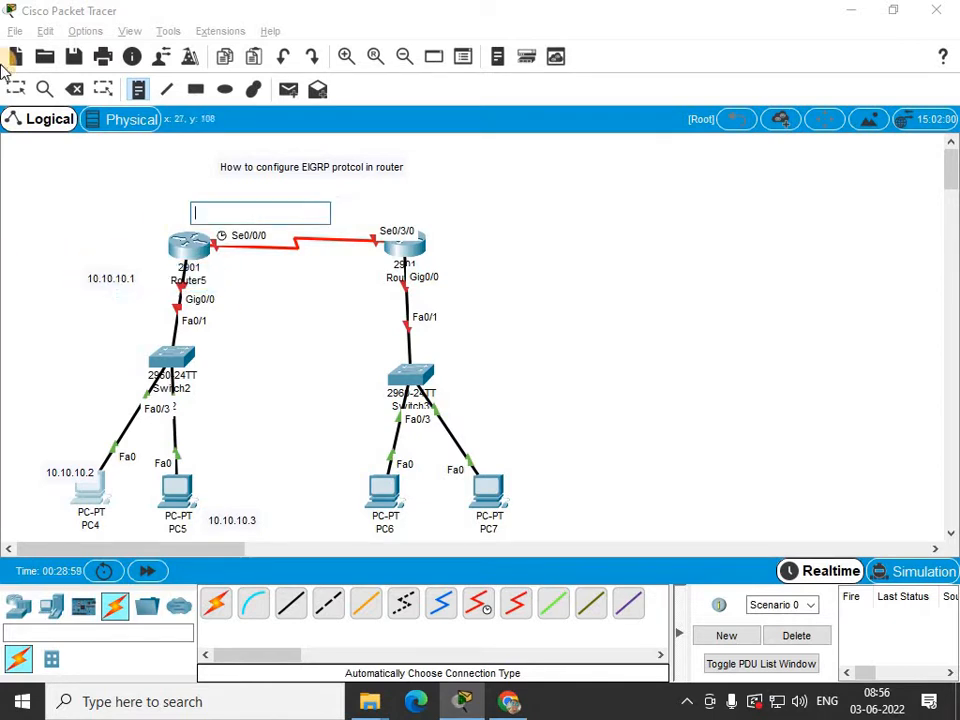
type("20.20.20.")
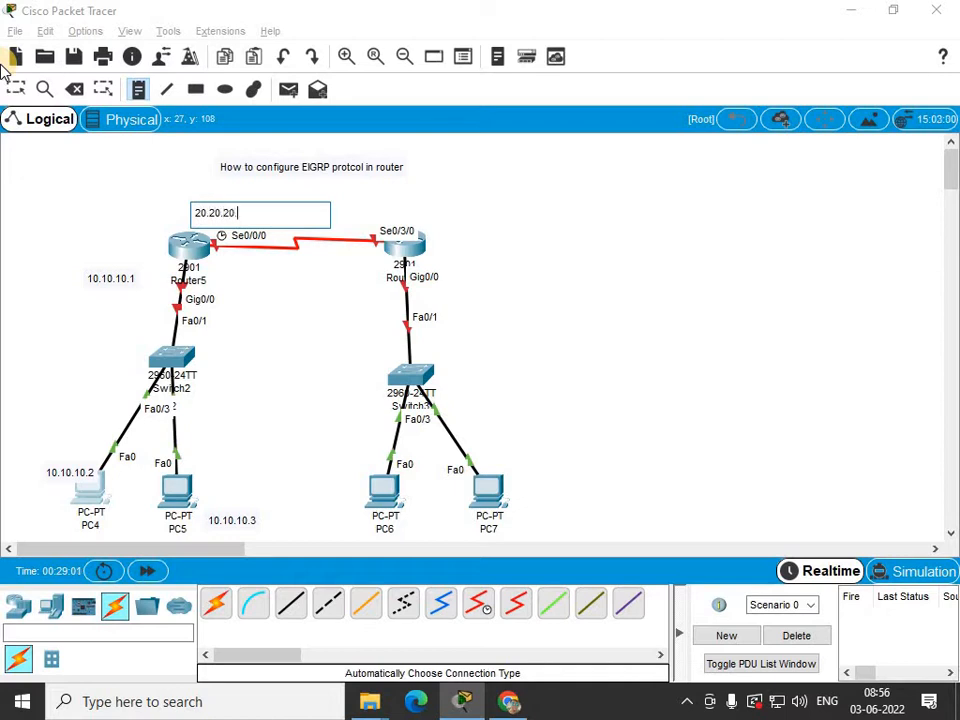
type("1")
Add notes labelling Router6's serial interface as 20.20.20.2 and its Gig0/0 interface as 30.30.30.1.
left_click(361, 215)
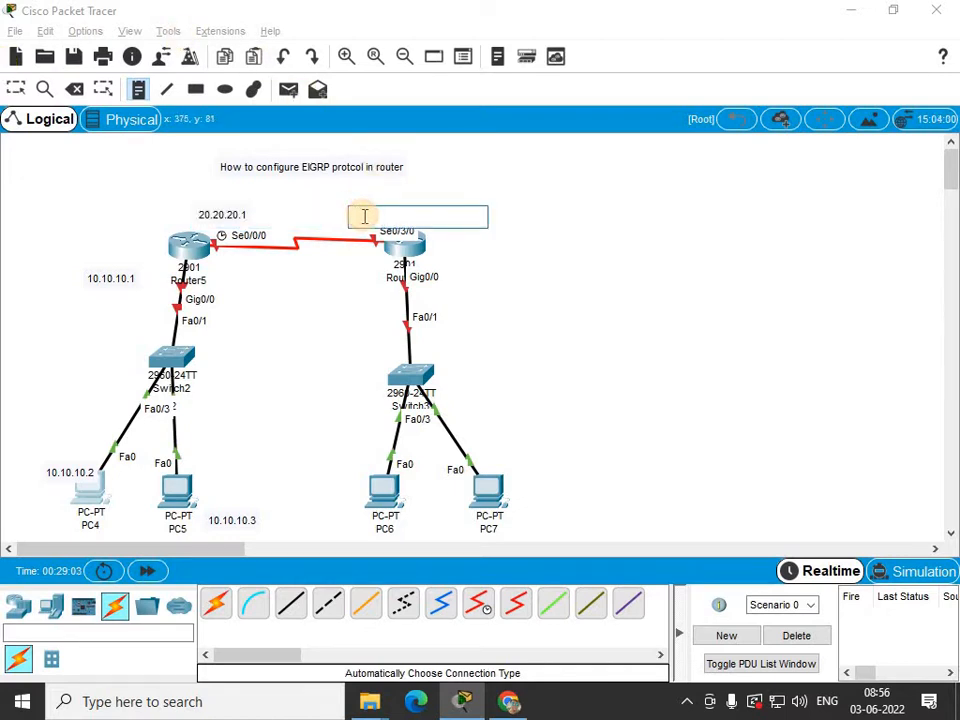
type("20.20.20.2")
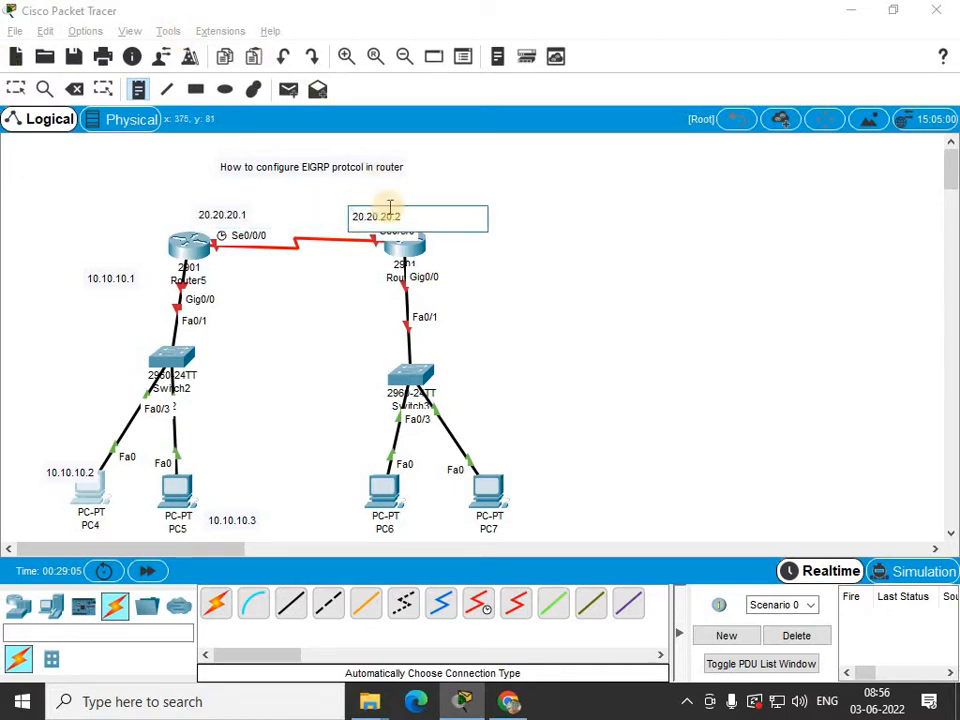
left_click(449, 275)
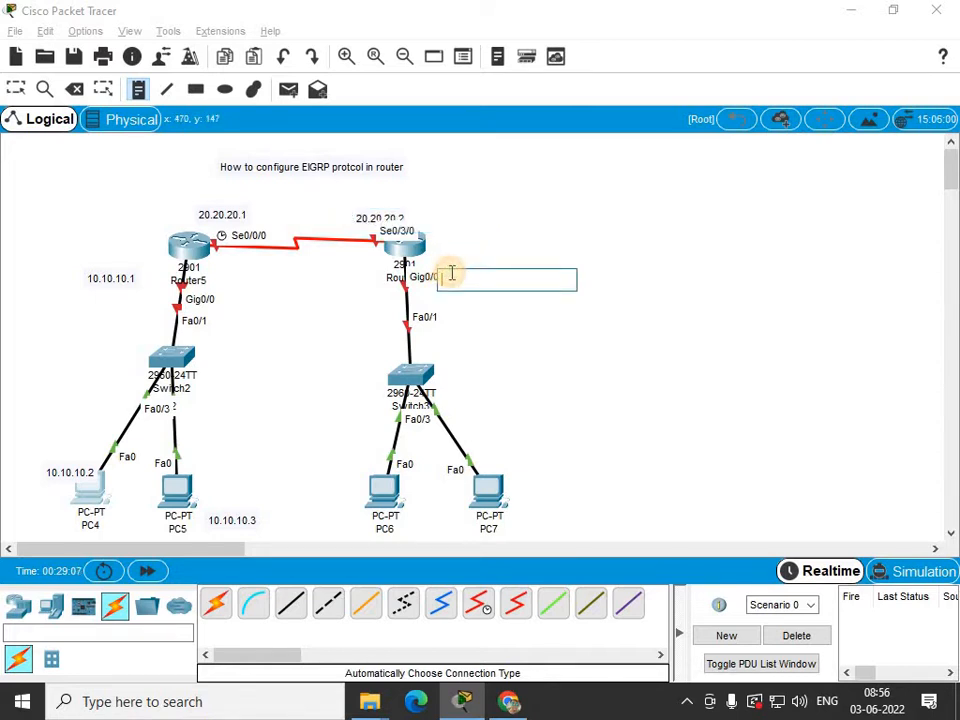
type("3")
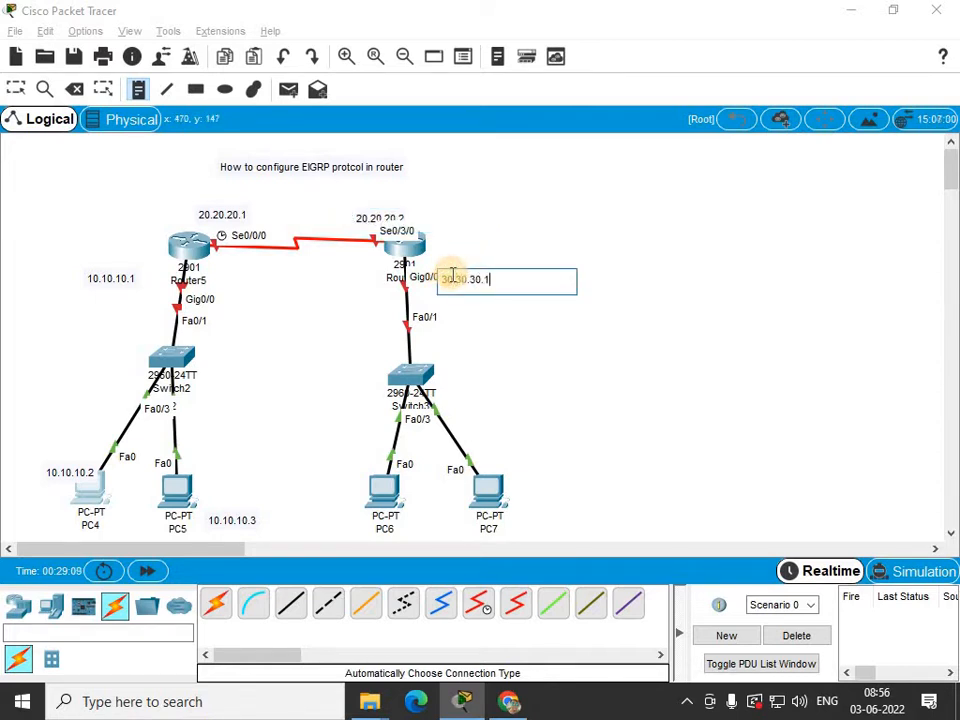
type("0.30.30.1")
Add notes labelling PC7 as 30.30.30.2 and PC6 as 30.30.30.3.
left_click(530, 490)
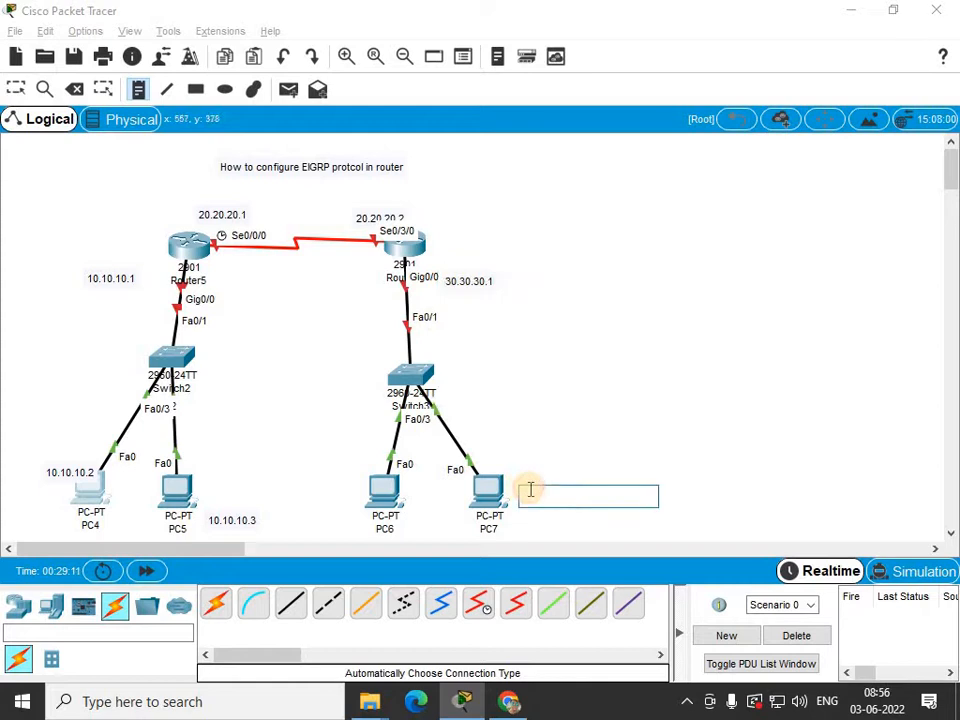
type("30.30.30.2")
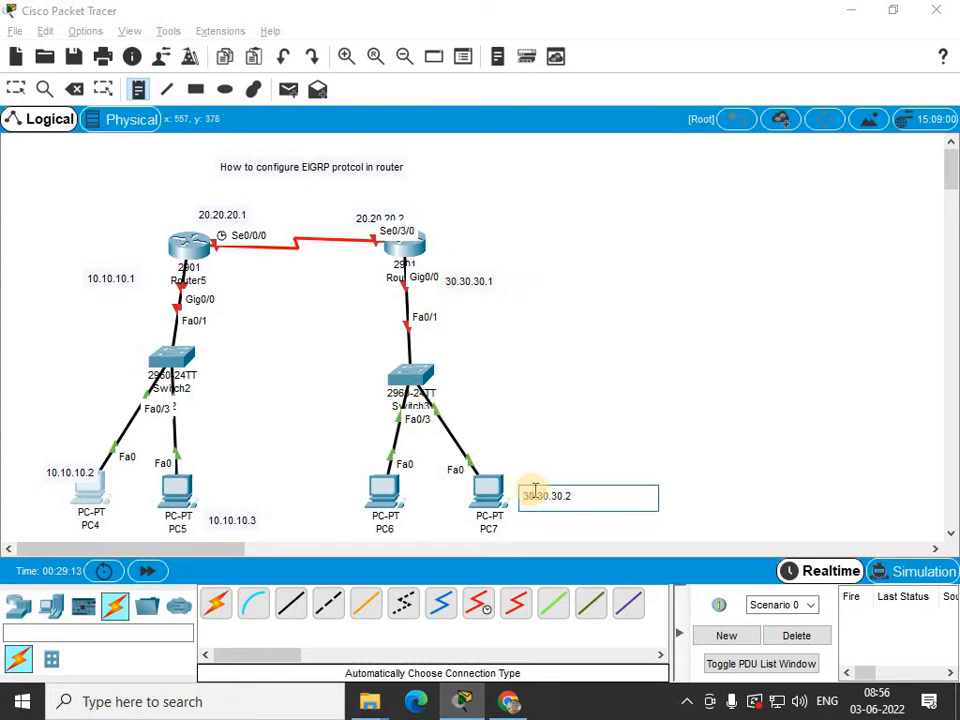
left_click(310, 512)
type("30.30.30.3")
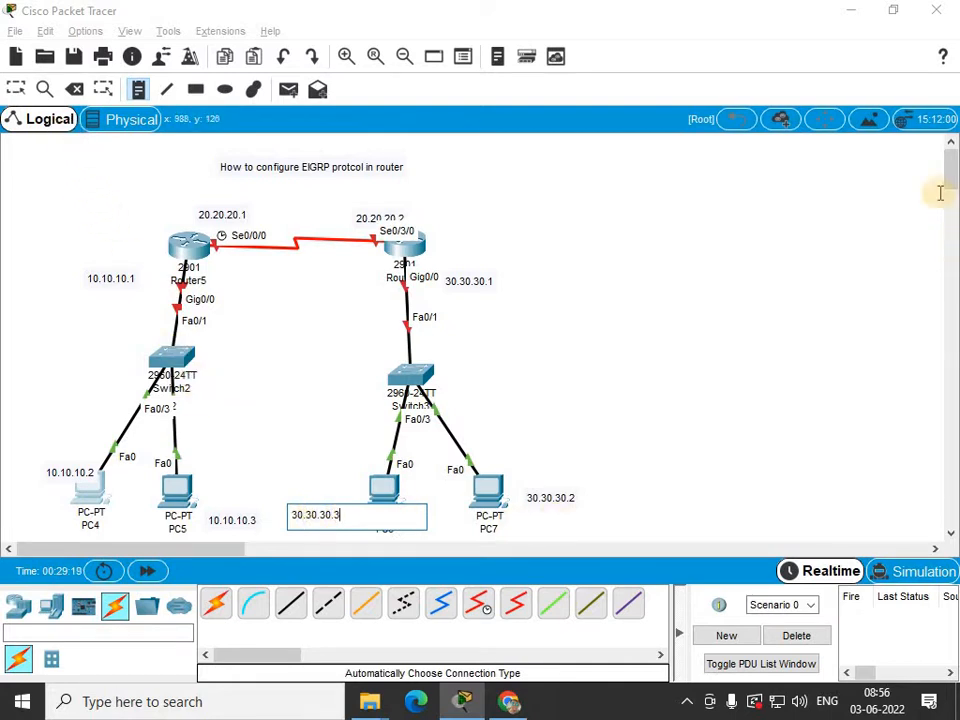
Move the IP address notes closer to their devices and interfaces.
left_click_drag(950, 175, 950, 176)
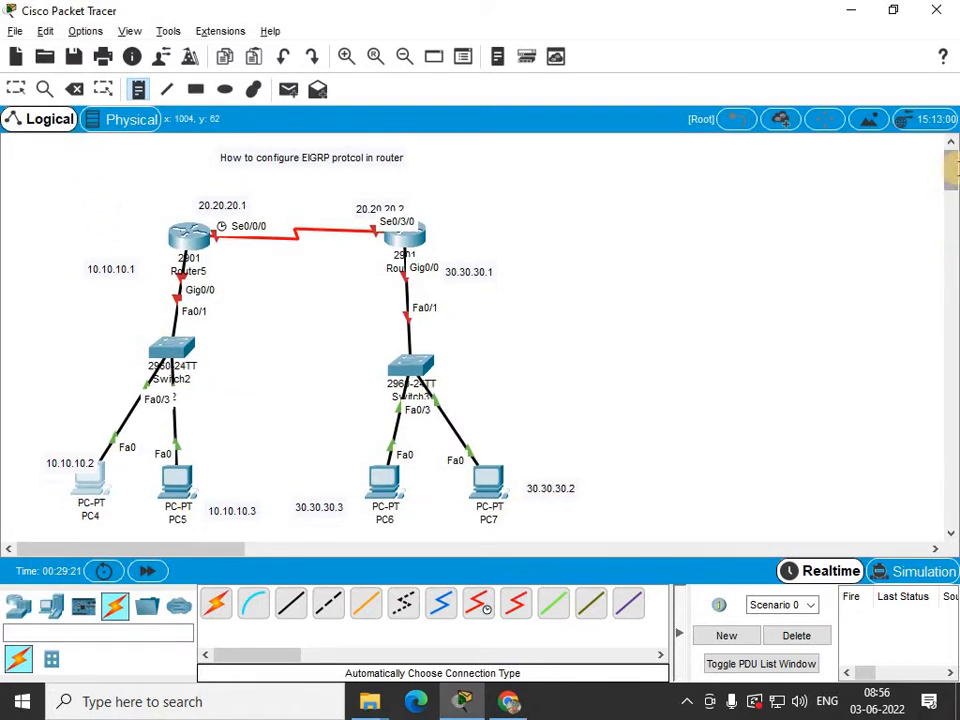
left_click(17, 88)
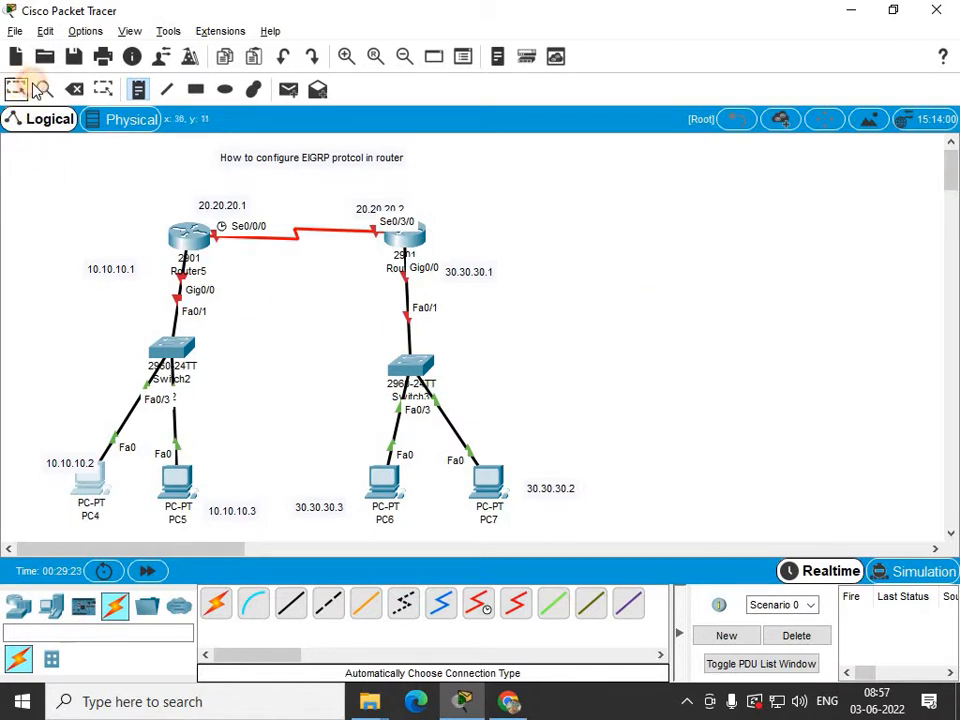
left_click_drag(64, 462, 58, 496)
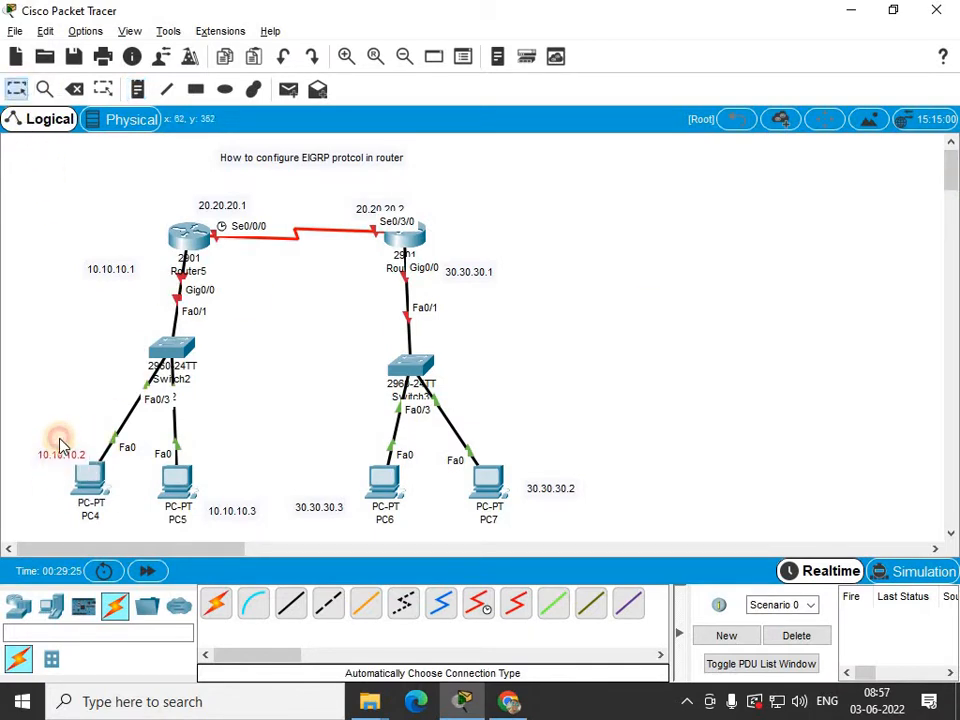
left_click_drag(60, 445, 61, 435)
left_click_drag(226, 507, 203, 444)
left_click_drag(110, 271, 136, 260)
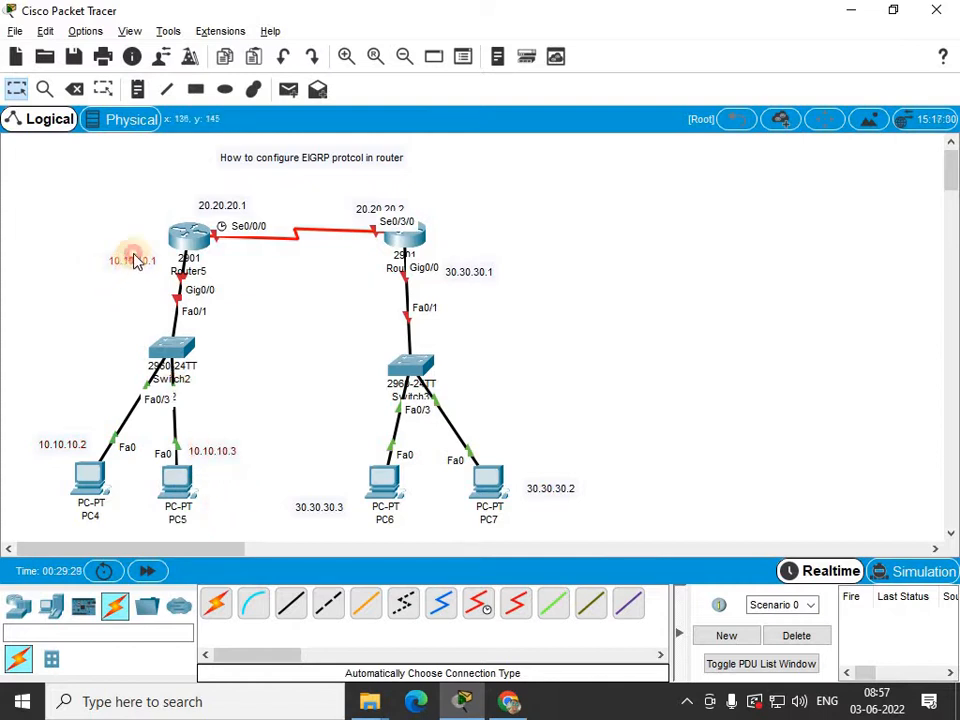
left_click_drag(215, 208, 198, 208)
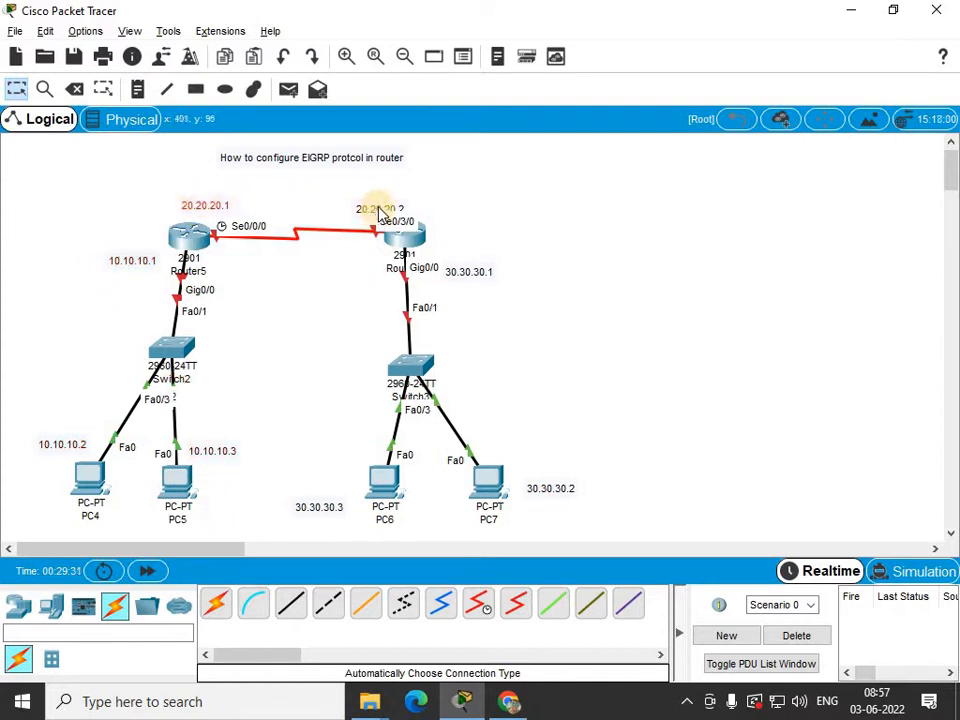
left_click_drag(368, 212, 432, 206)
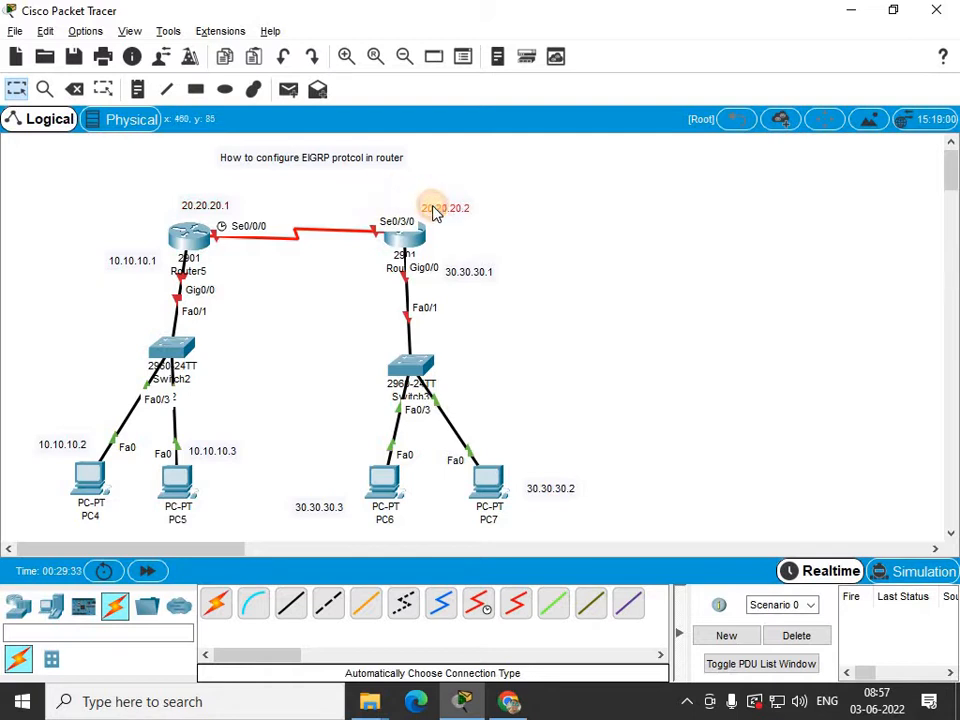
left_click_drag(456, 276, 447, 285)
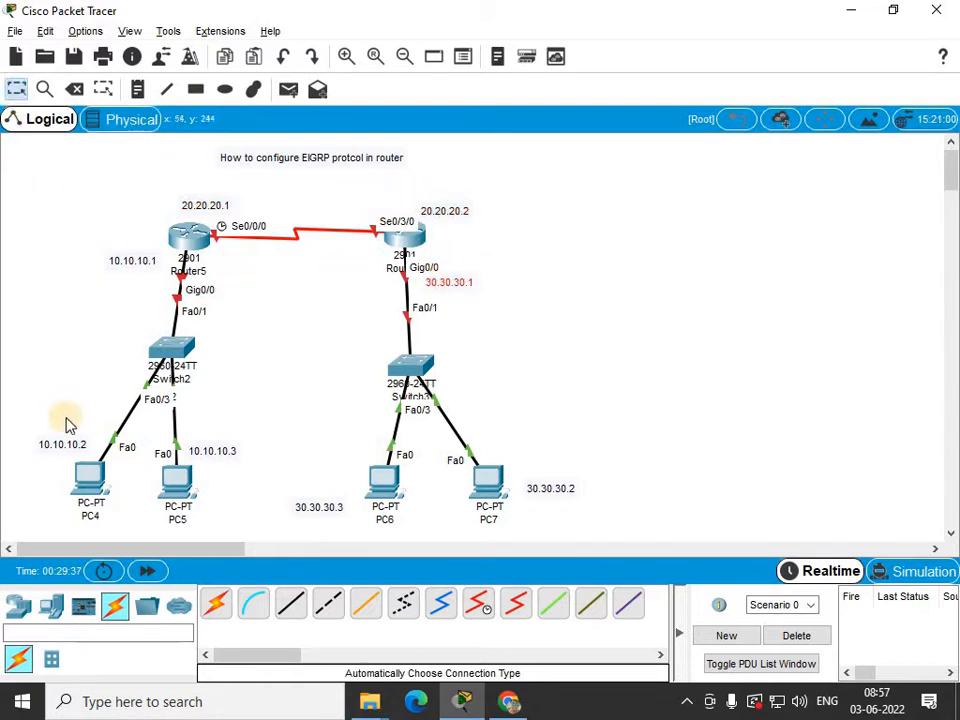
Set PC4's static IP to 10.10.10.2 with mask 255.0.0.0 and default gateway 10.10.10.1.
left_click(89, 478)
left_click(370, 152)
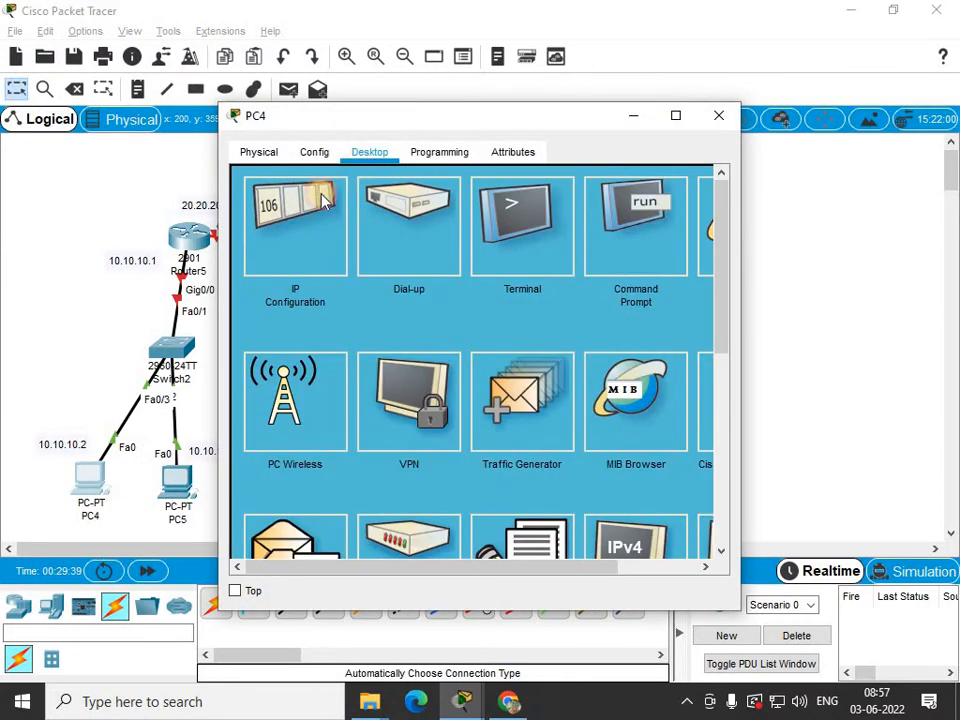
left_click(323, 202)
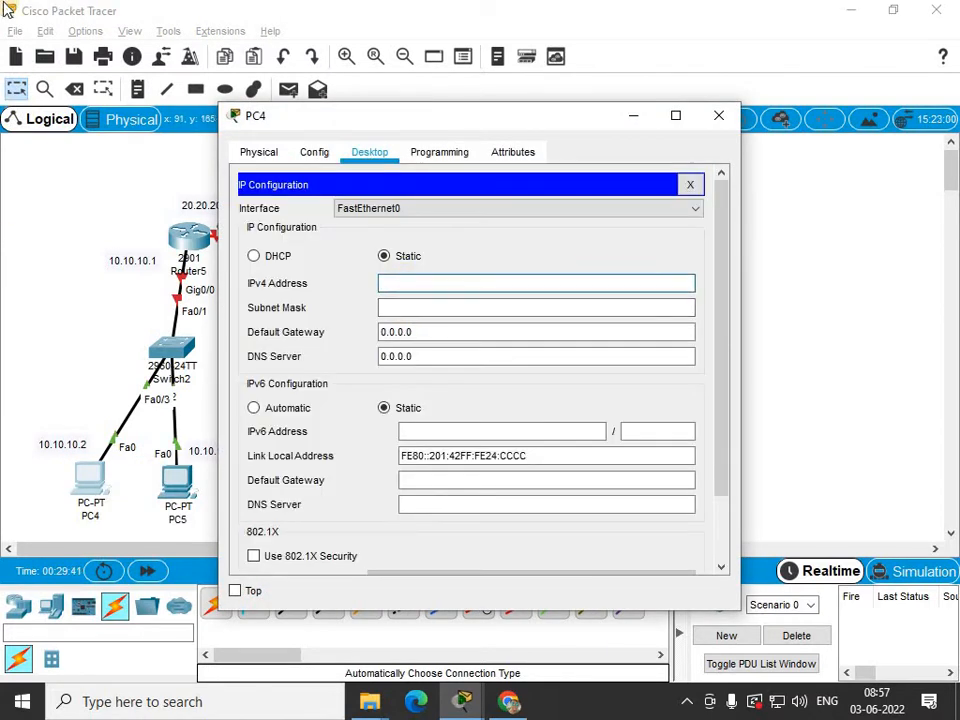
type("10.10.10.")
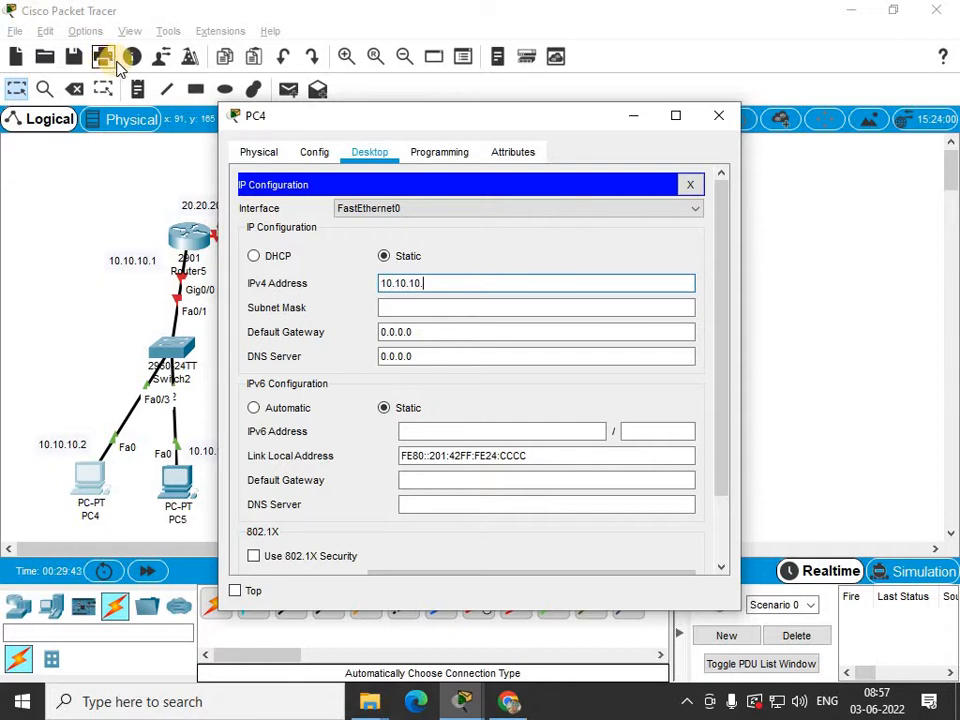
type("2")
key("Tab")
key("Tab")
type("10.")
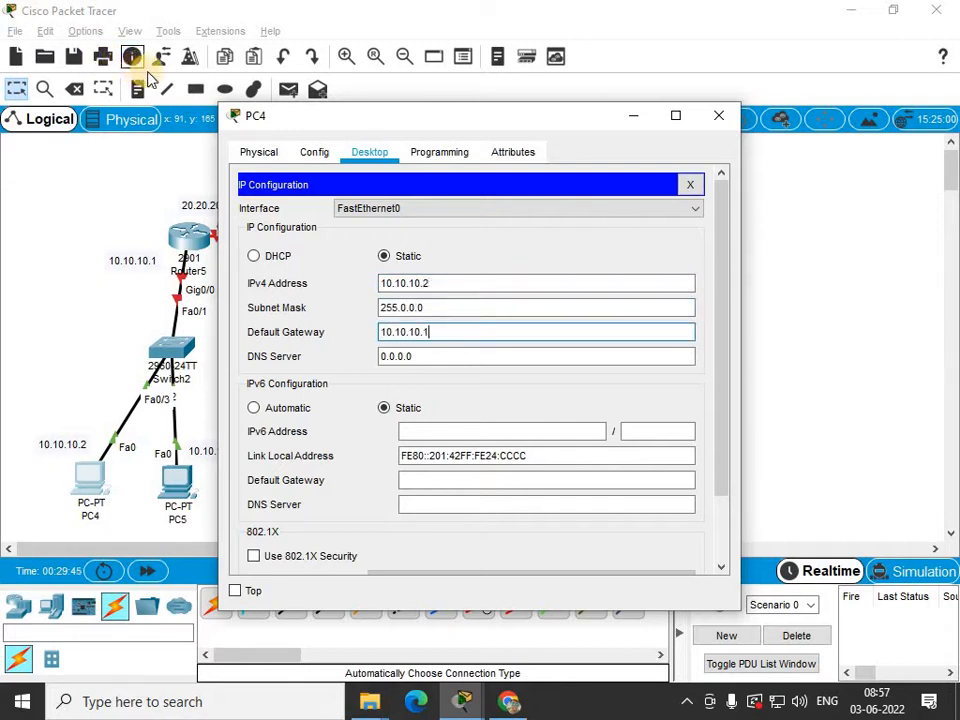
left_click(719, 122)
Set PC5's static IP to 10.10.10.3 with mask 255.0.0.0 and default gateway 10.10.10.1.
left_click(190, 478)
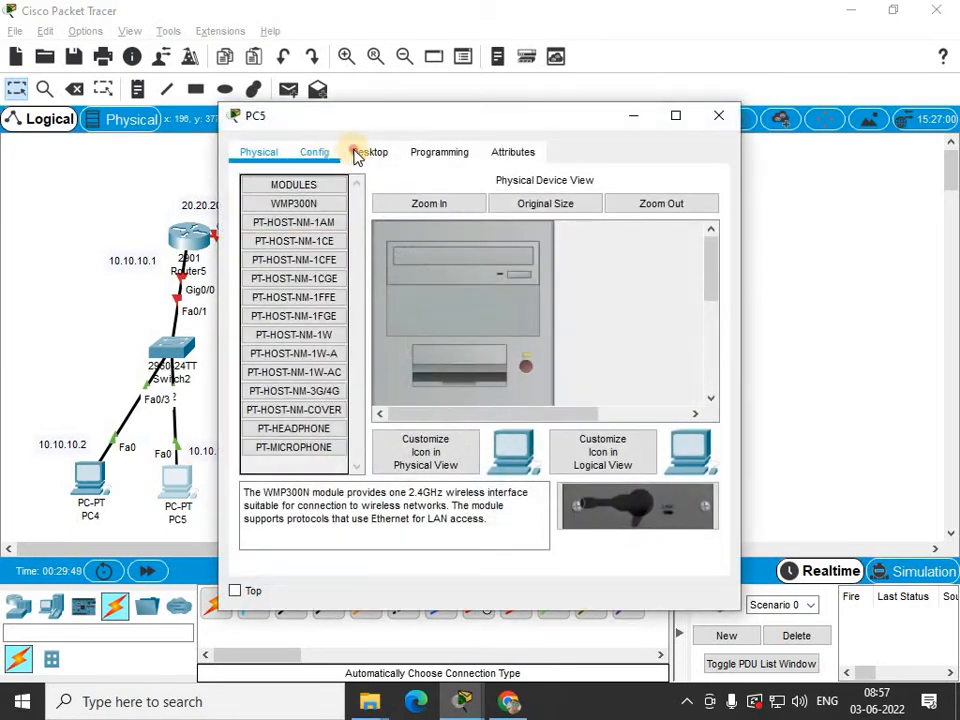
left_click(356, 158)
left_click(319, 257)
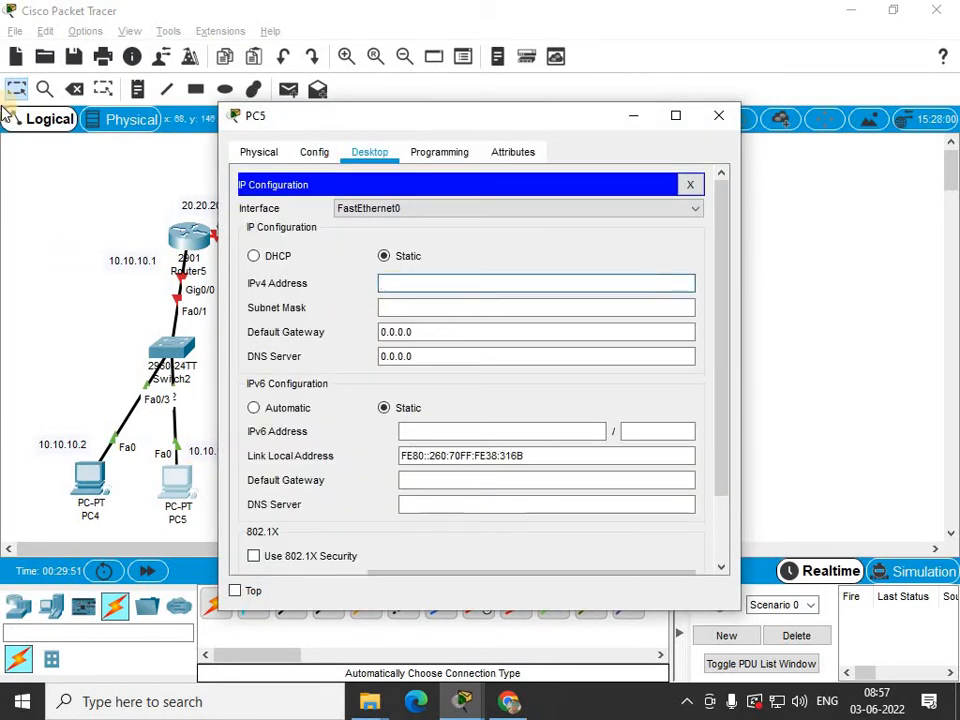
type("10.10.10.3")
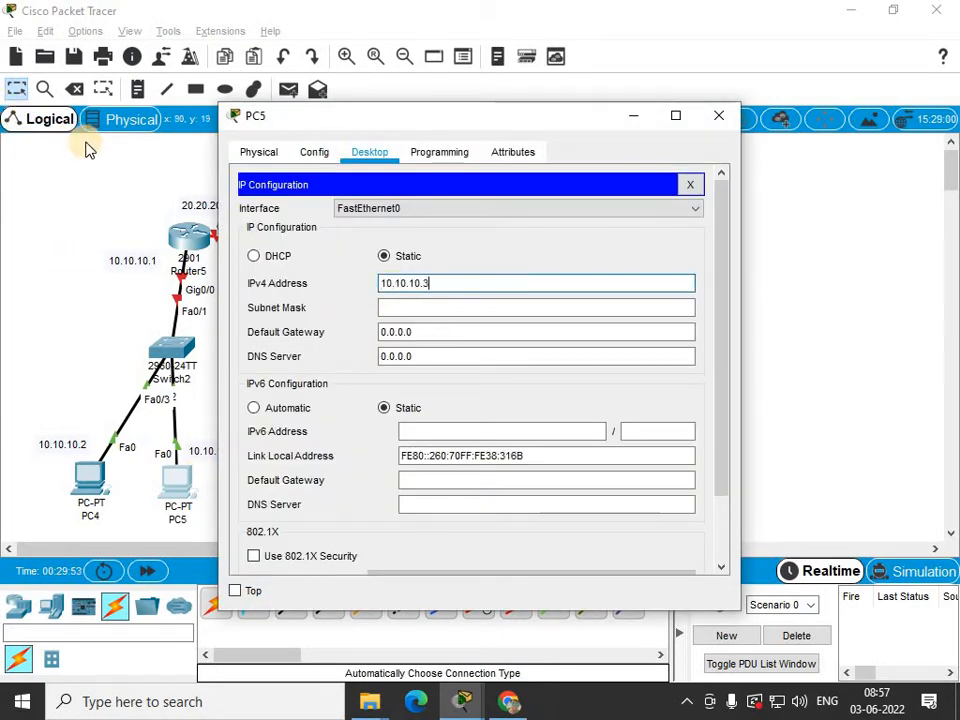
key("Tab")
key("Tab")
type("1")
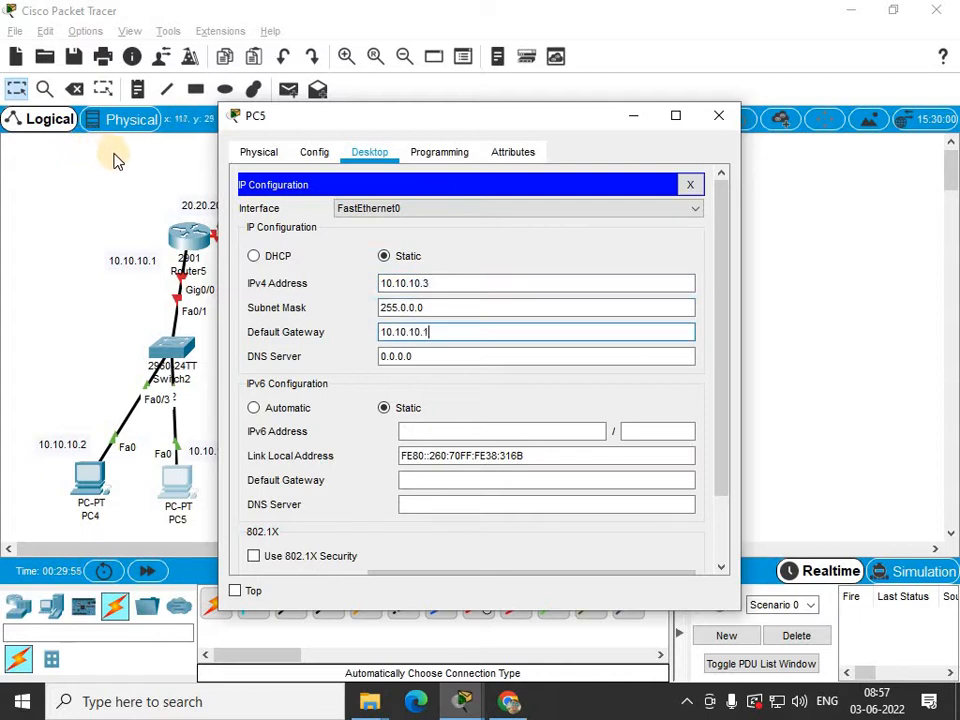
left_click(718, 118)
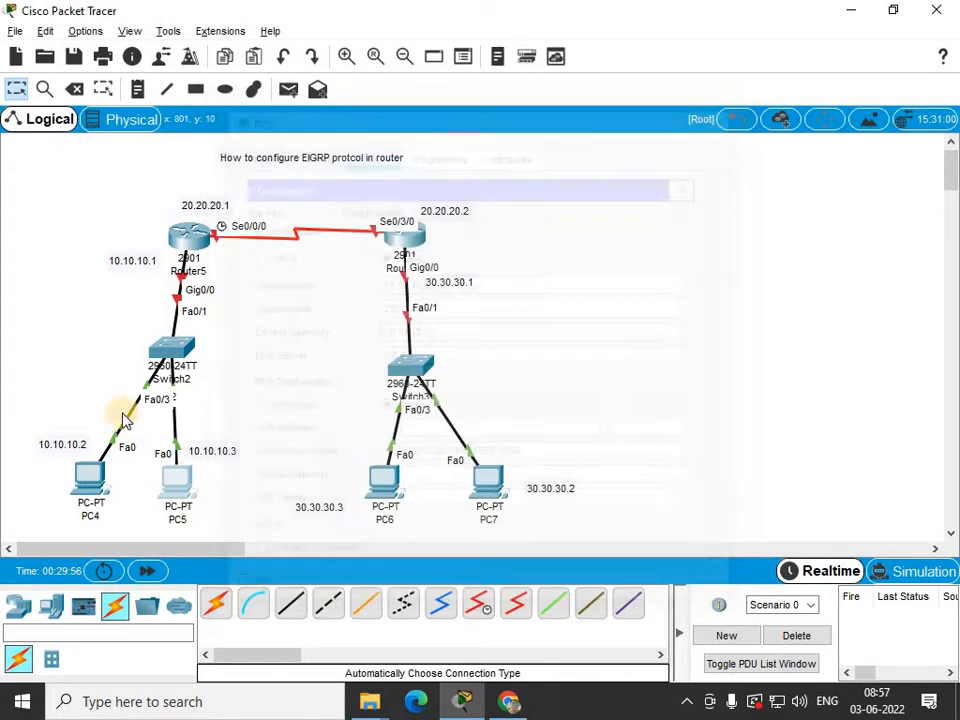
Set PC6's static IP to 30.30.30.2 with mask 255.0.0.0 and default gateway 30.30.30.1.
left_click(384, 480)
left_click(369, 152)
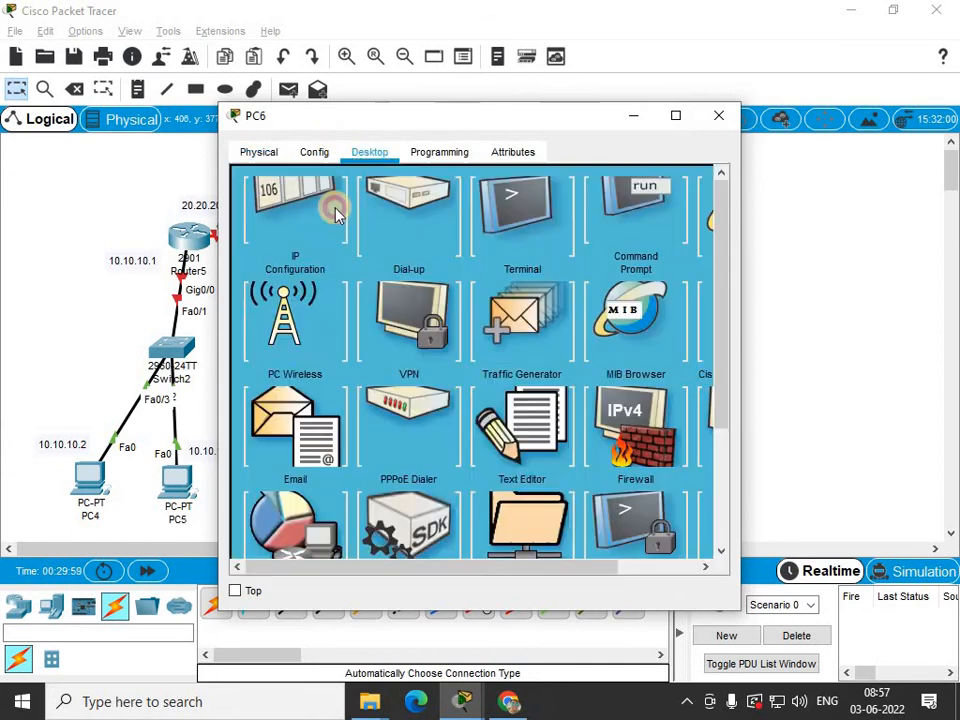
left_click(310, 225)
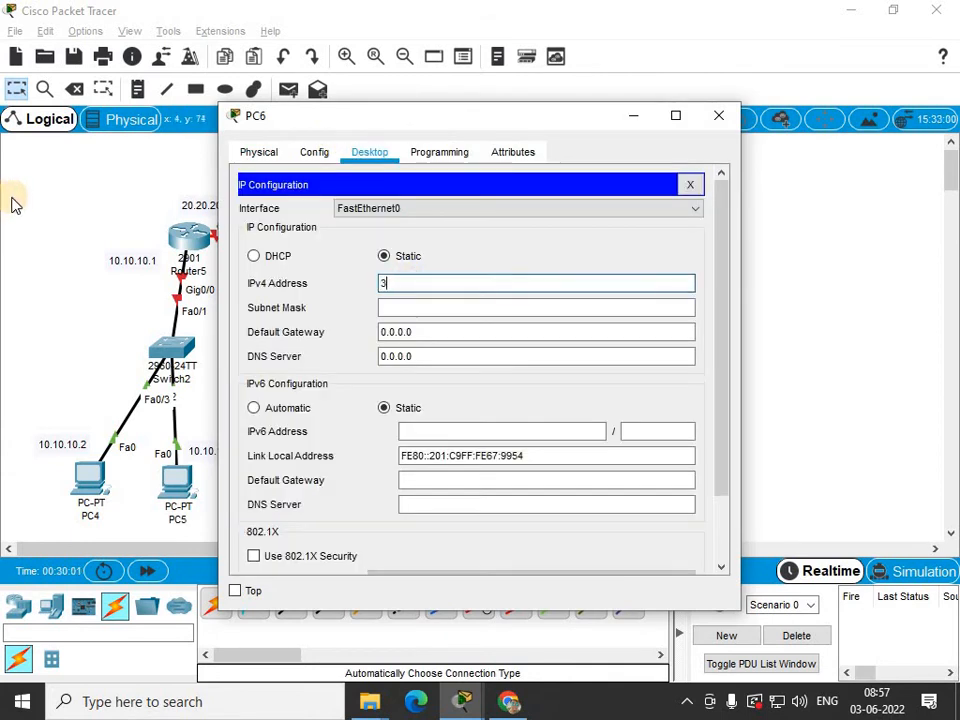
key("Tab")
key("Tab")
type("3")
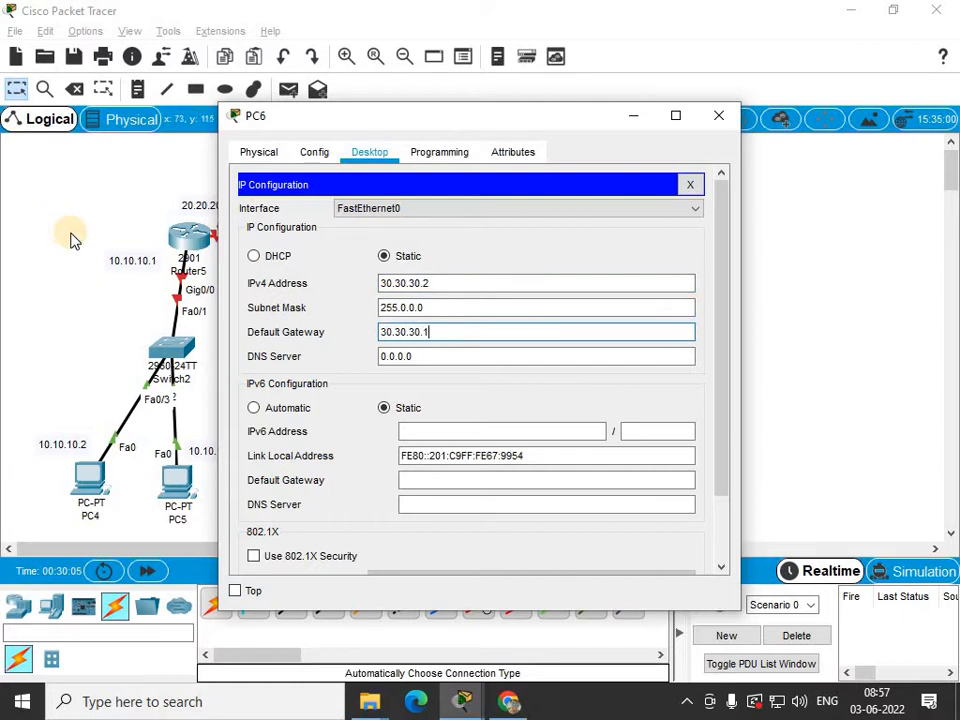
left_click(719, 116)
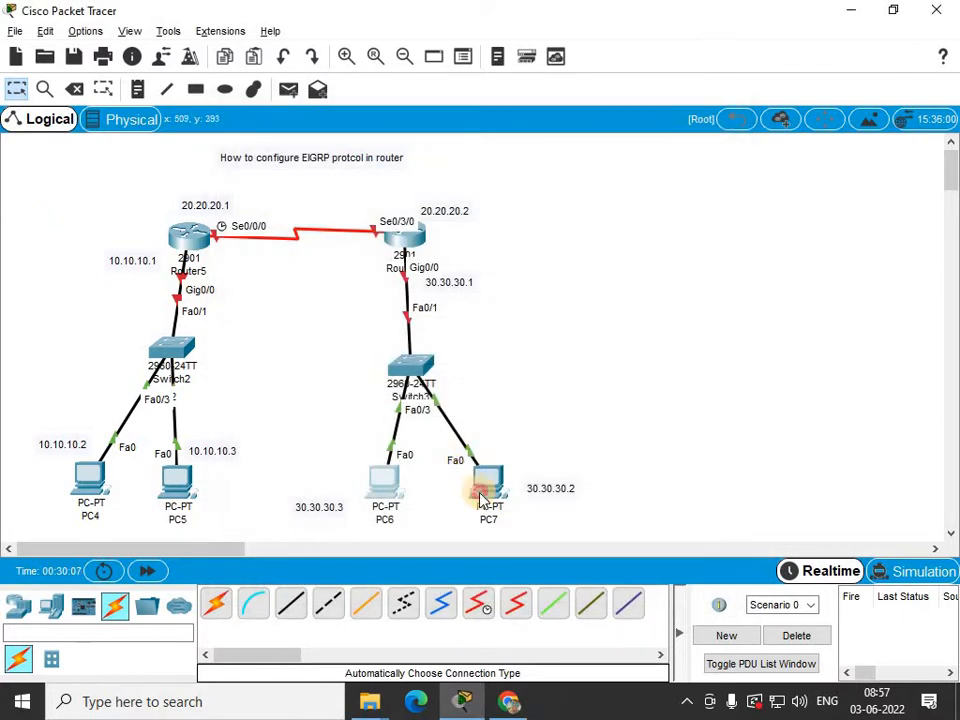
Set PC7's static IP to 30.30.30.3 with mask 255.0.0.0 and default gateway 30.30.30.1.
left_click(481, 497)
left_click(357, 151)
left_click(328, 221)
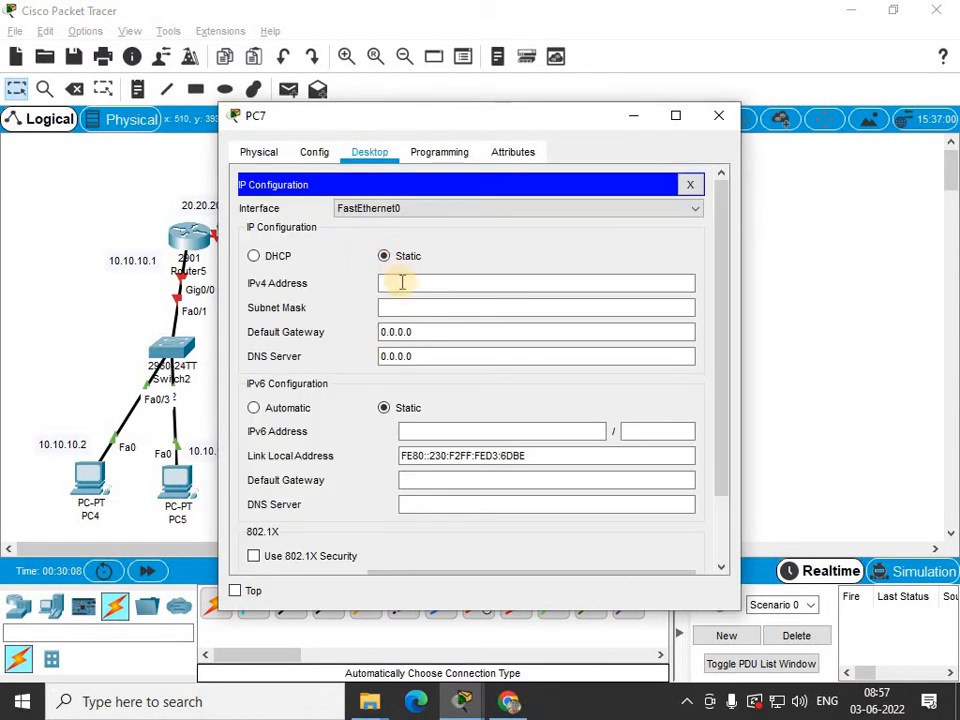
left_click(401, 283)
type("30.30.30.30.3")
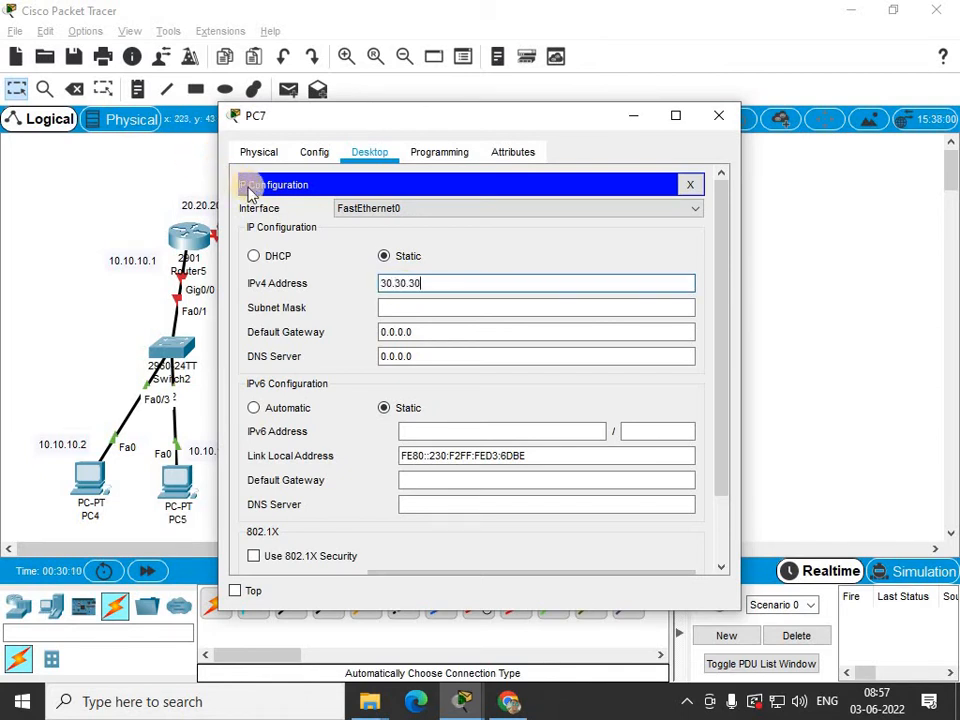
key("Tab")
key("Tab")
type("30.30")
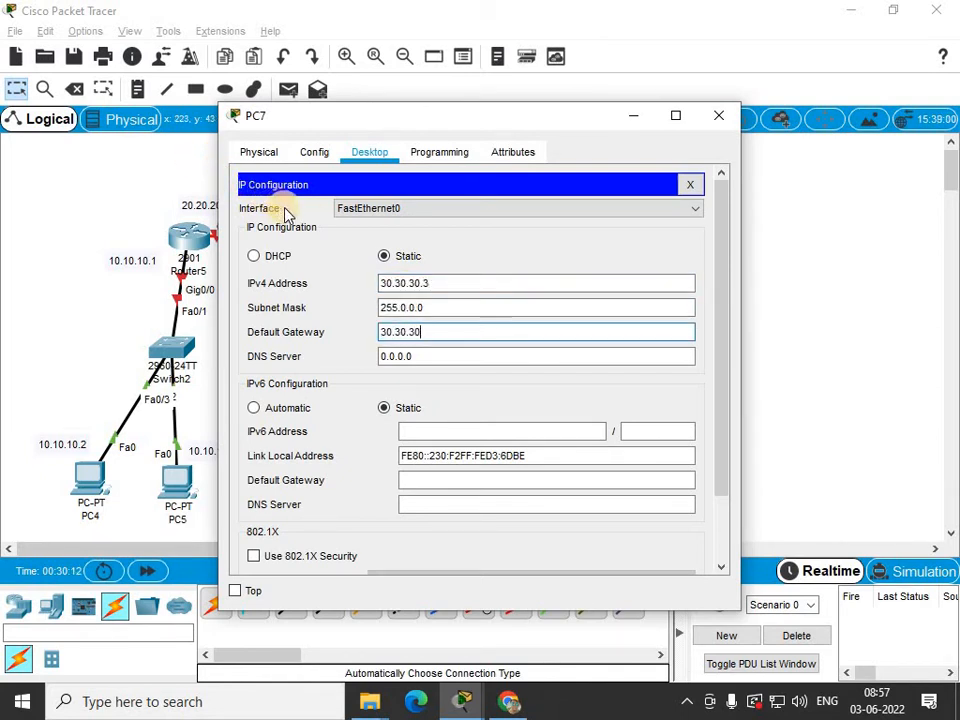
type(".30.1")
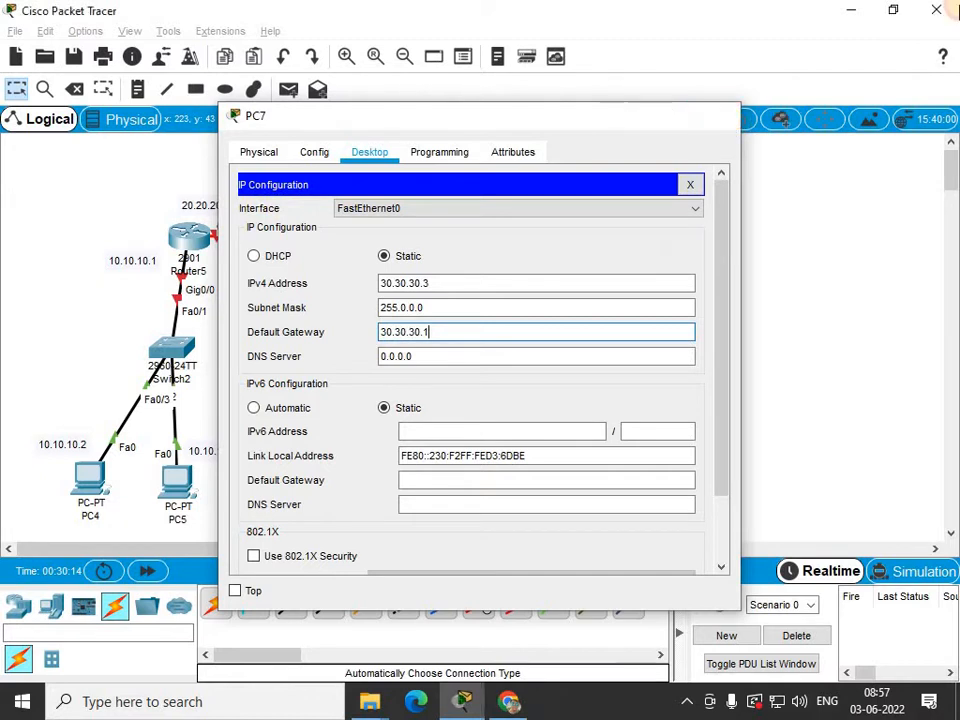
Open Router5's command line interface and decline the initial configuration dialog.
left_click(718, 115)
left_click(186, 236)
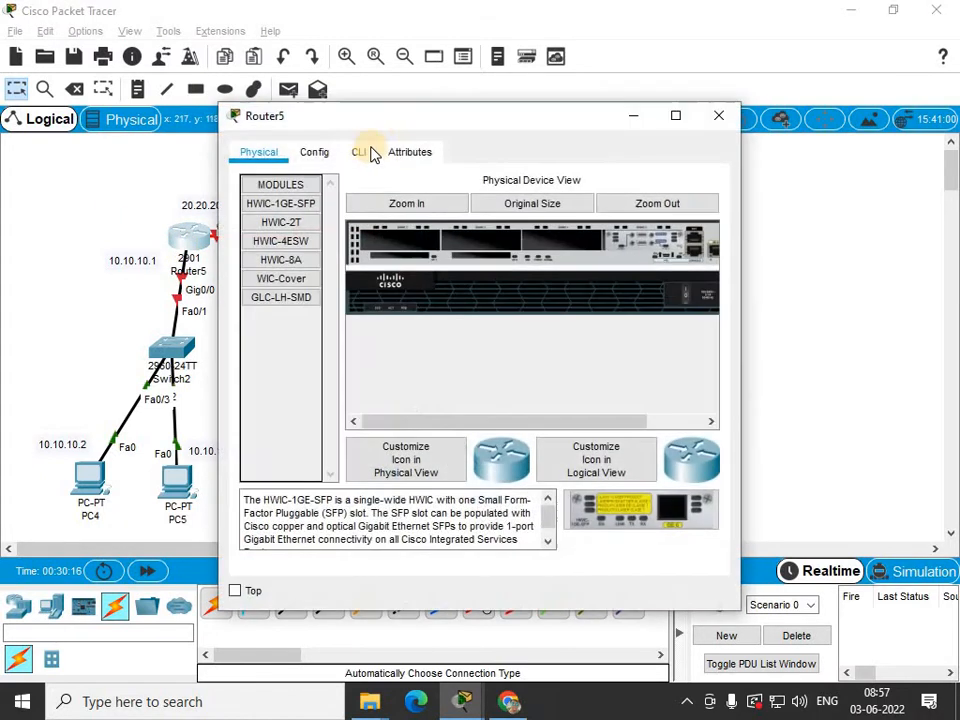
left_click_drag(470, 118, 602, 110)
left_click(490, 143)
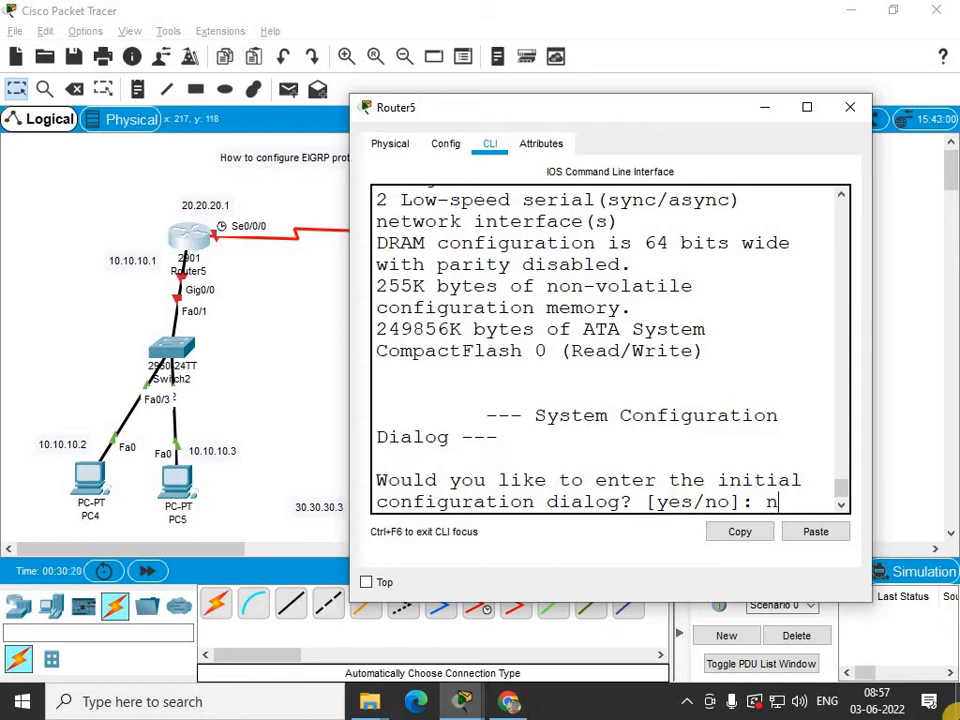
type("n")
key("Return")
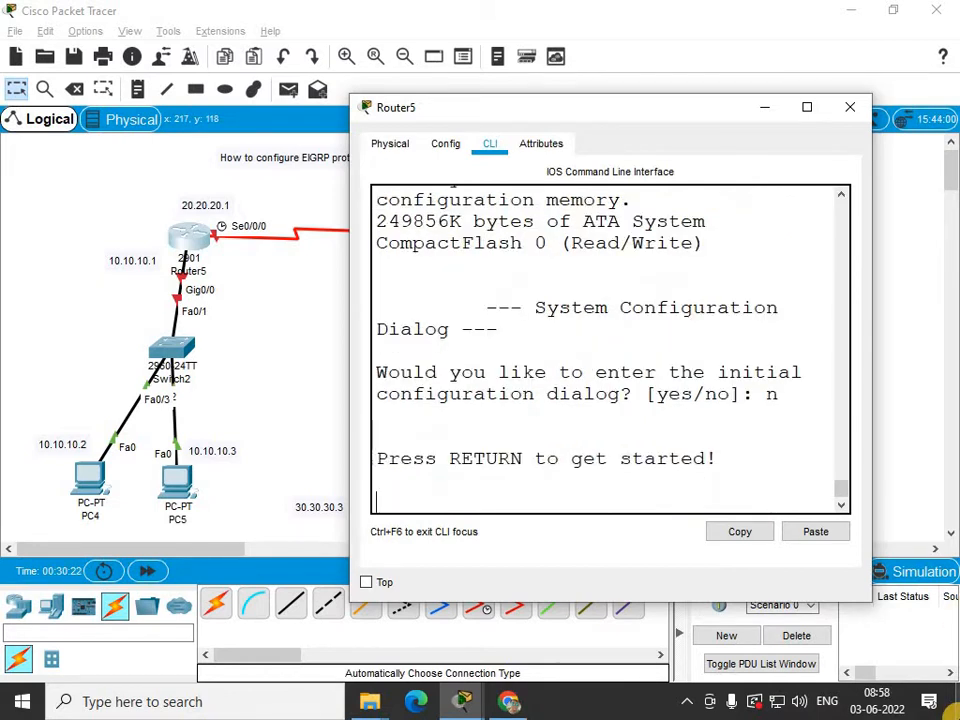
key("Return")
key("Return")
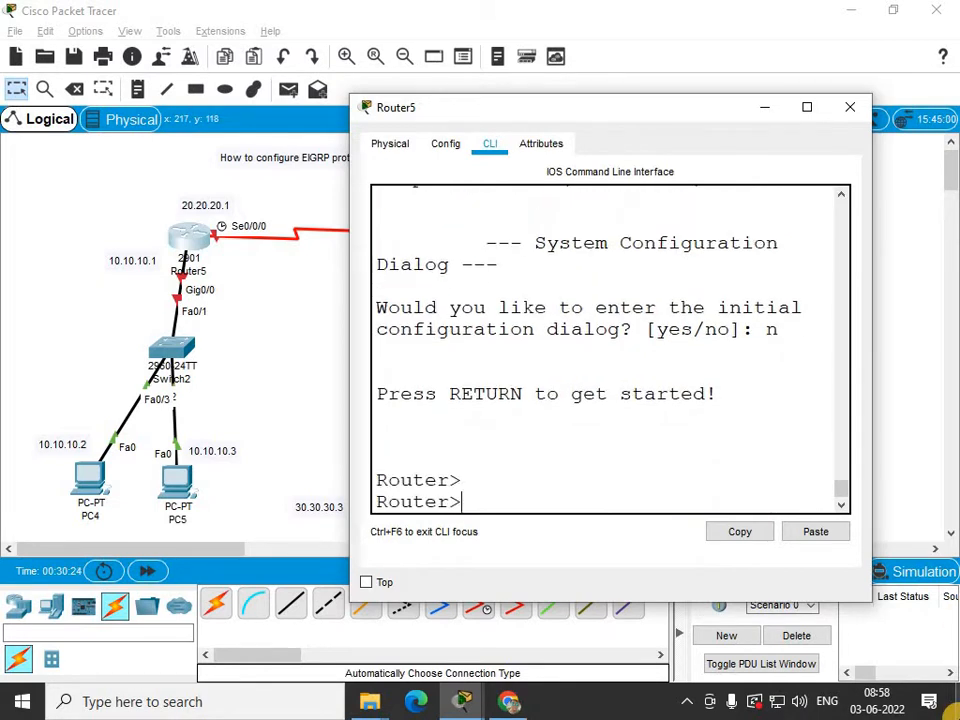
Enter privileged EXEC mode and global configuration mode on Router5.
type("en")
key("Tab")
key("Return")
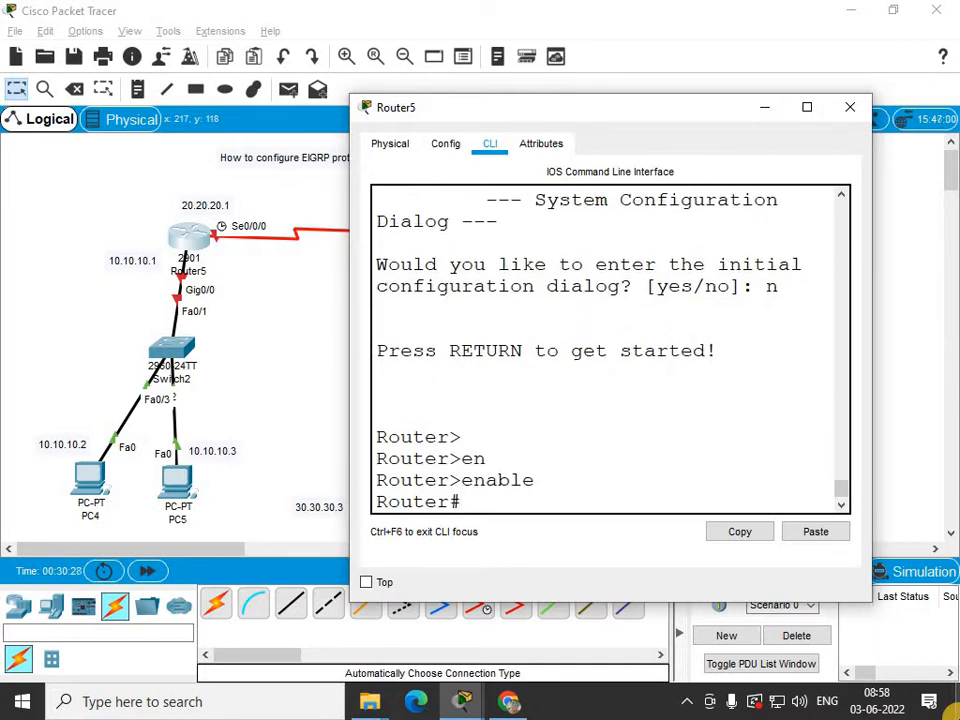
type("conf")
key("Tab")
key("Return")
key("Return")
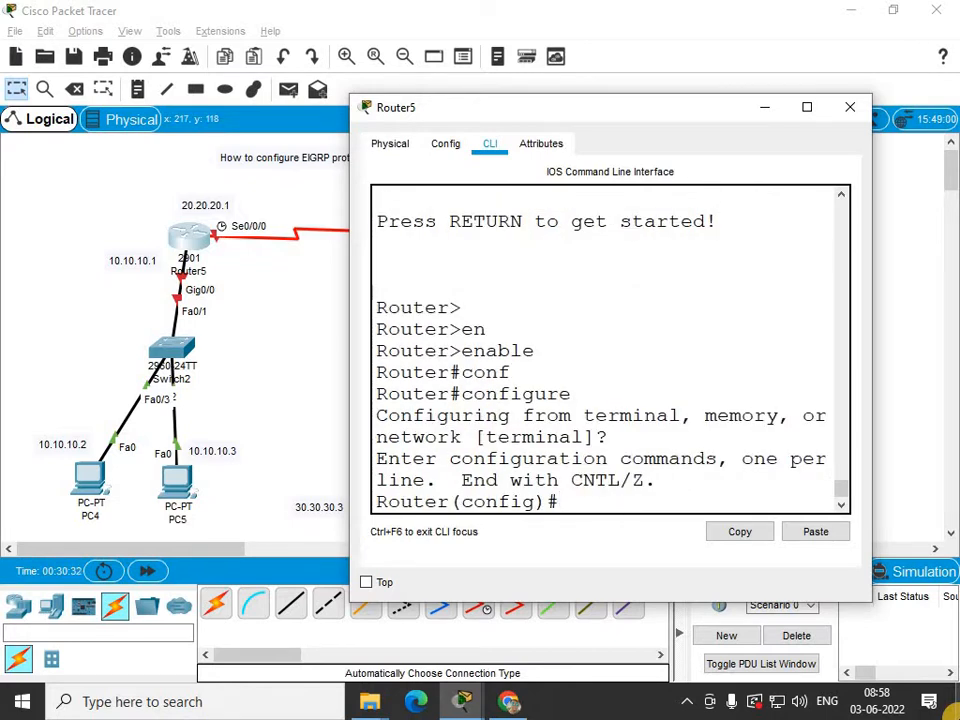
Set Router5's hostname to R1.
type("in")
key("Tab")
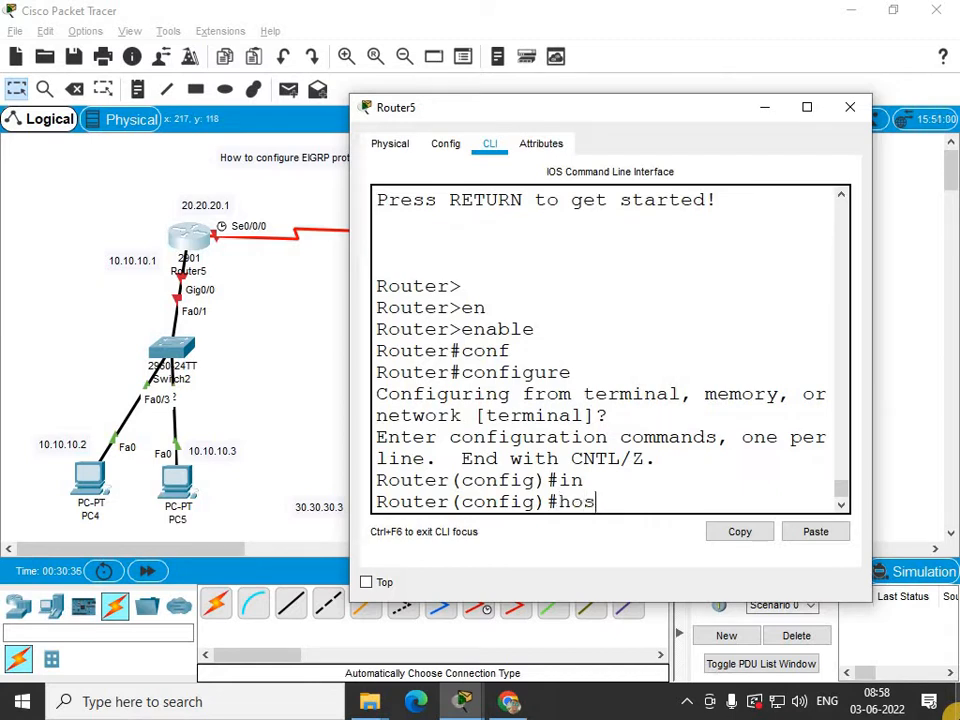
type("hos")
key("Tab")
type("1")
key("Return")
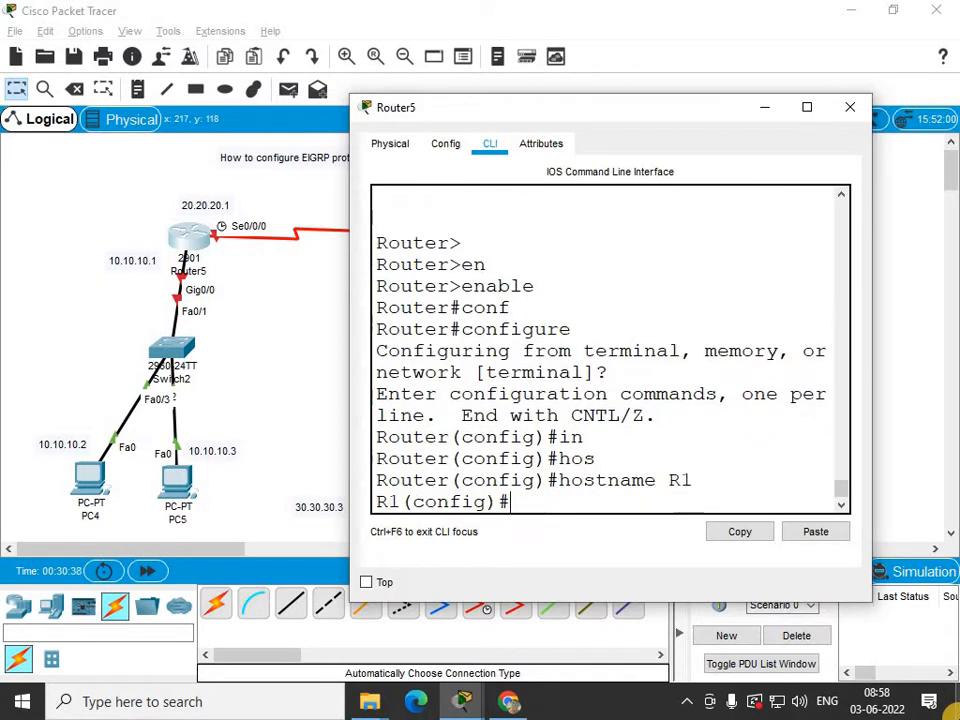
On interface GigabitEthernet0/0, assign IP address 10.10.10.1 with subnet mask 255.0.0.0.
type("in")
key("Tab")
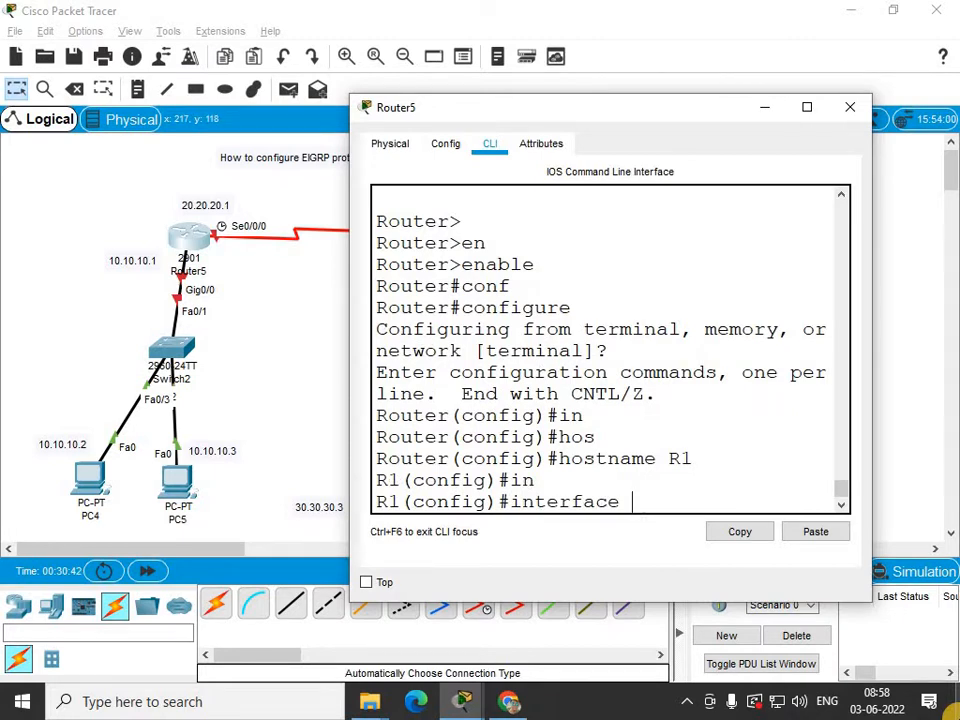
type("g")
key("Tab")
type("0/")
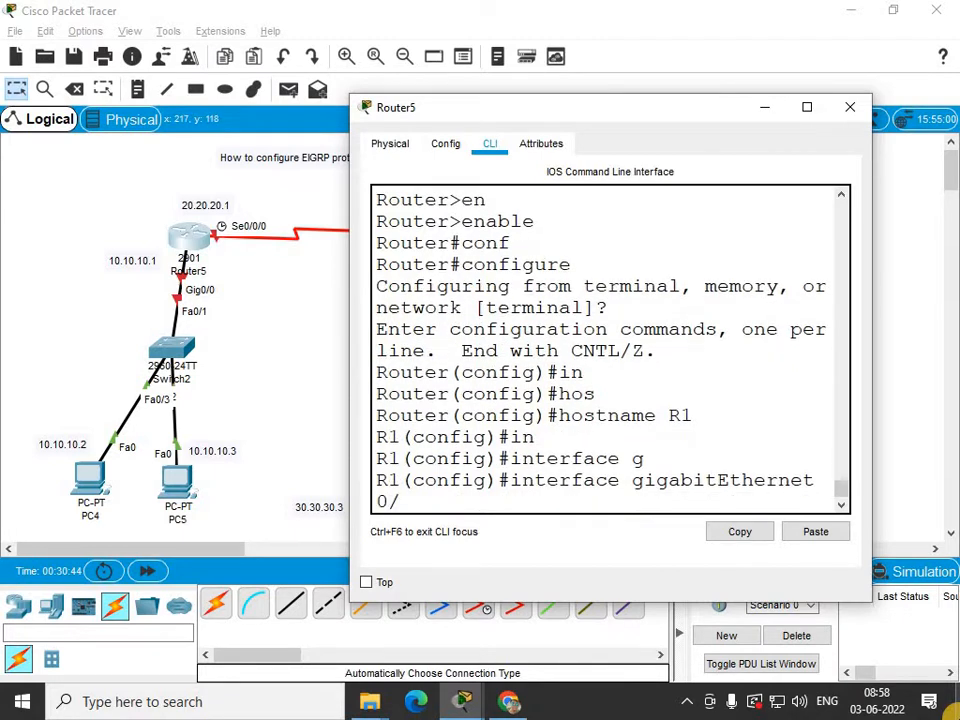
type("0")
key("Return")
type("ip ad")
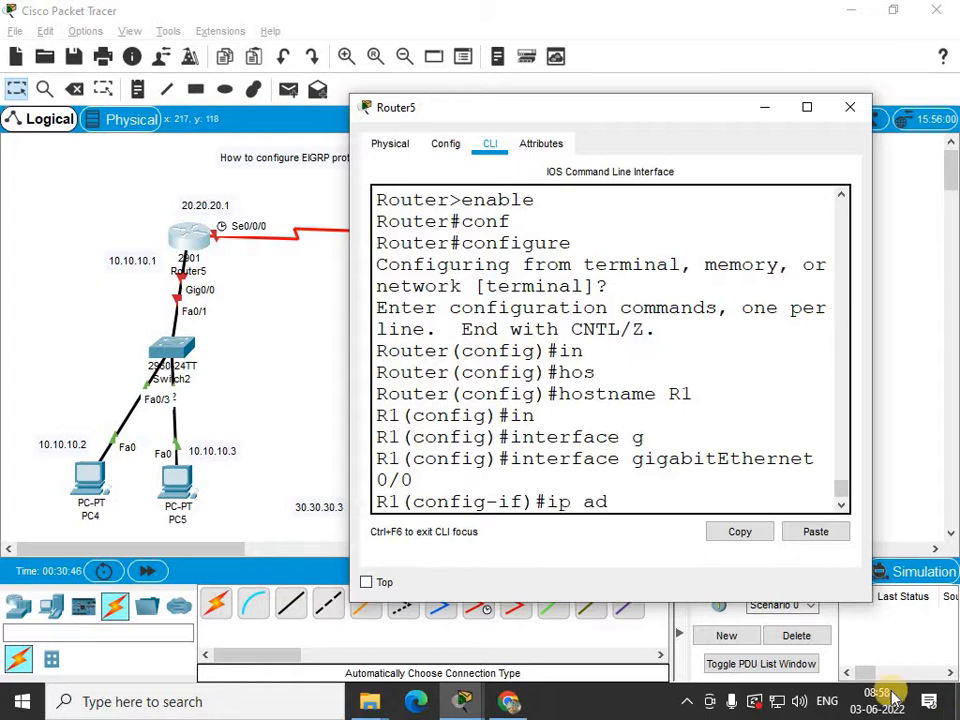
key("Tab")
type("10.10.10.10")
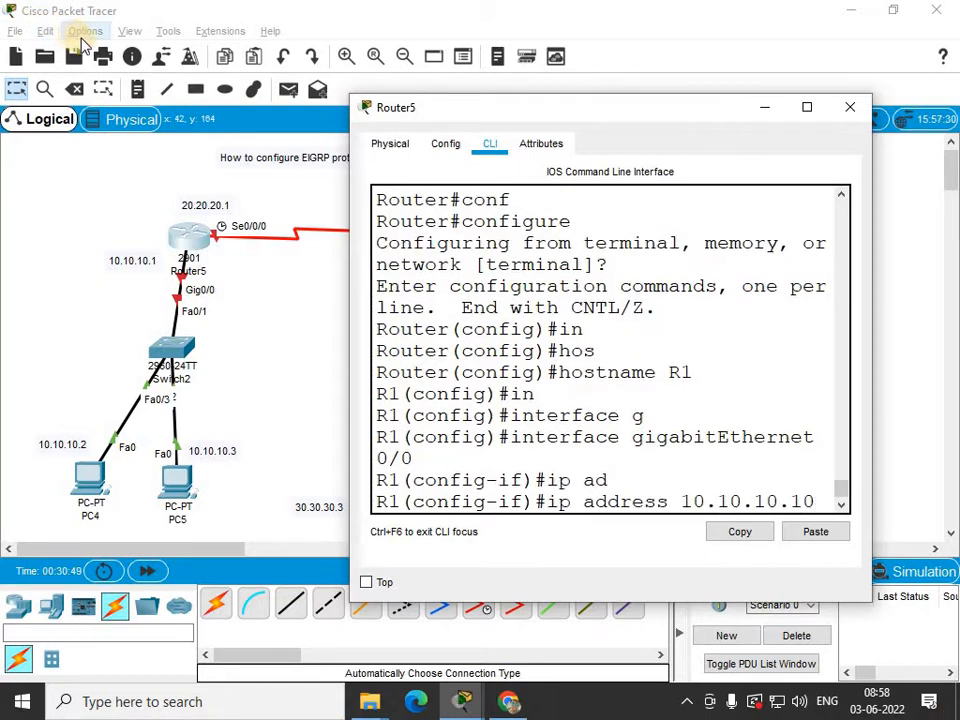
key("BackSpace")
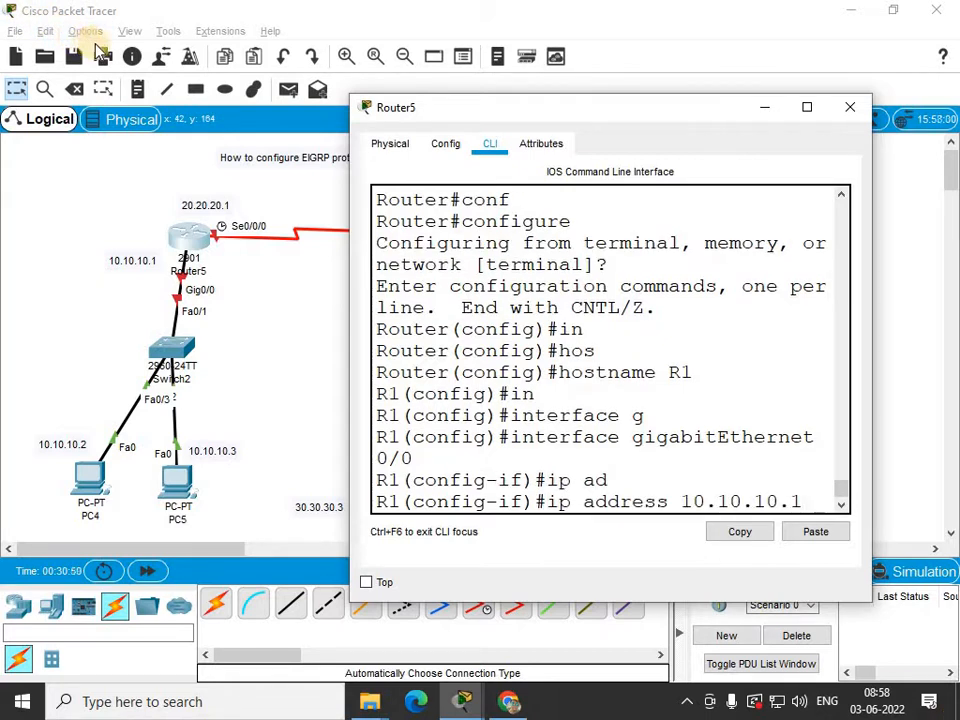
type("2550")
key("BackSpace")
type(".")
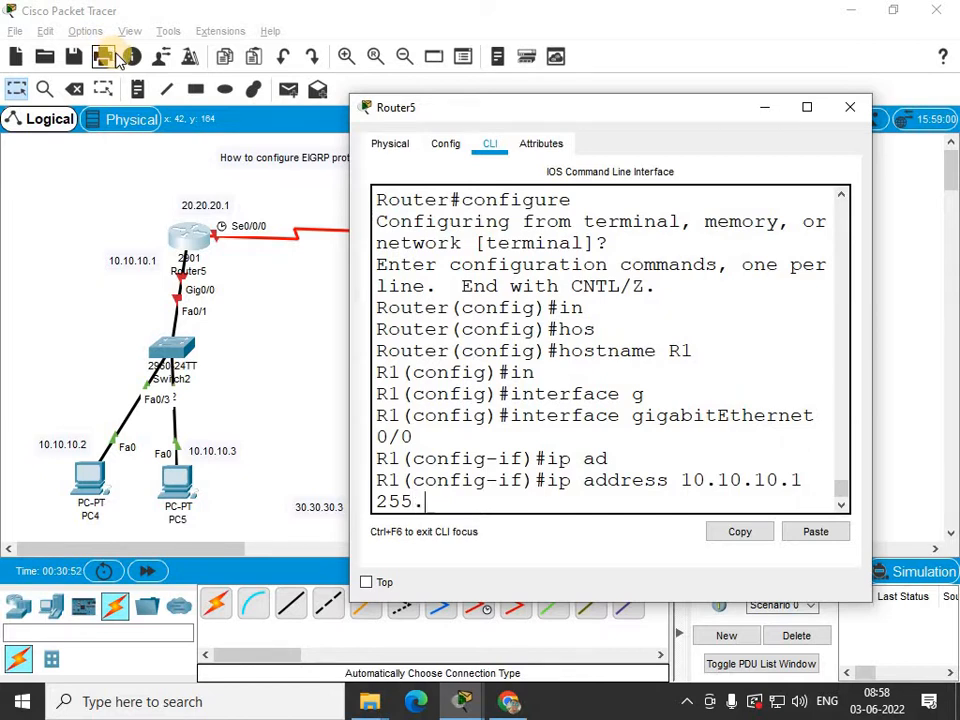
type("0.0.0")
key("Return")
Bring GigabitEthernet0/0 up with no shutdown and exit the interface configuration.
type("no")
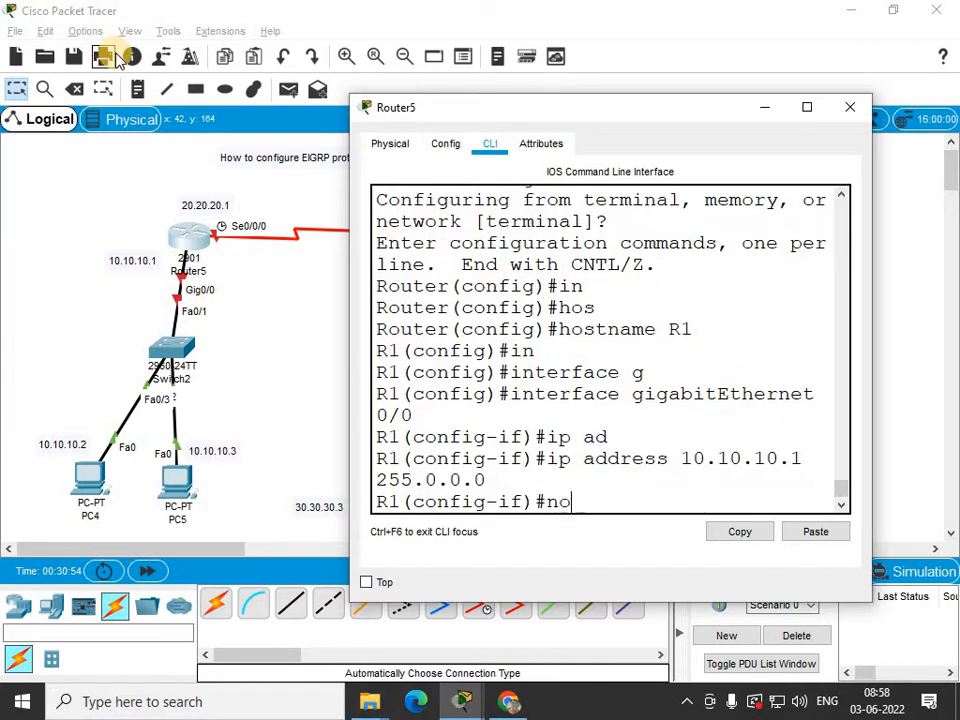
type(" sh")
key("Tab")
key("Return")
key("Return")
type("e")
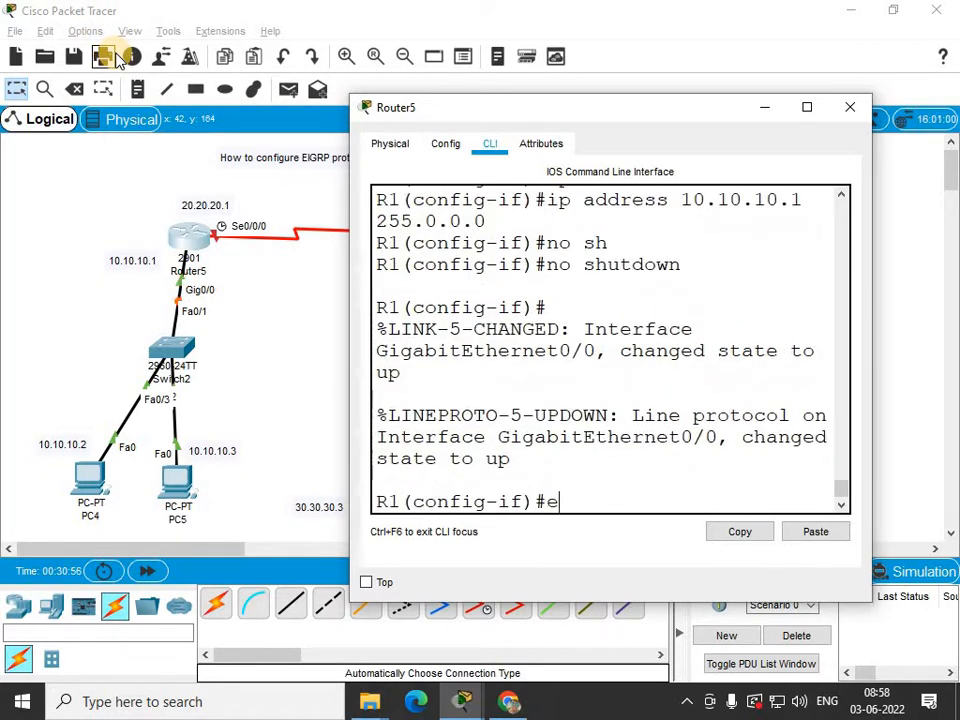
key("Tab")
key("Return")
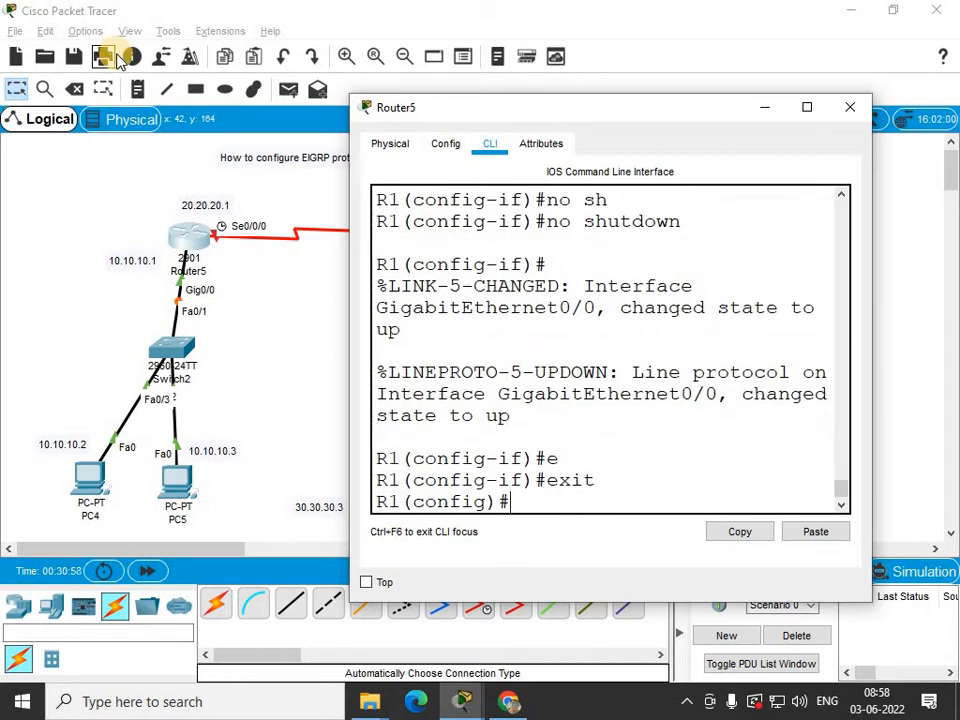
On interface Serial0/0/0, assign IP address 20.20.20.1 with subnet mask 255.0.0.0.
type("in")
key("Tab")
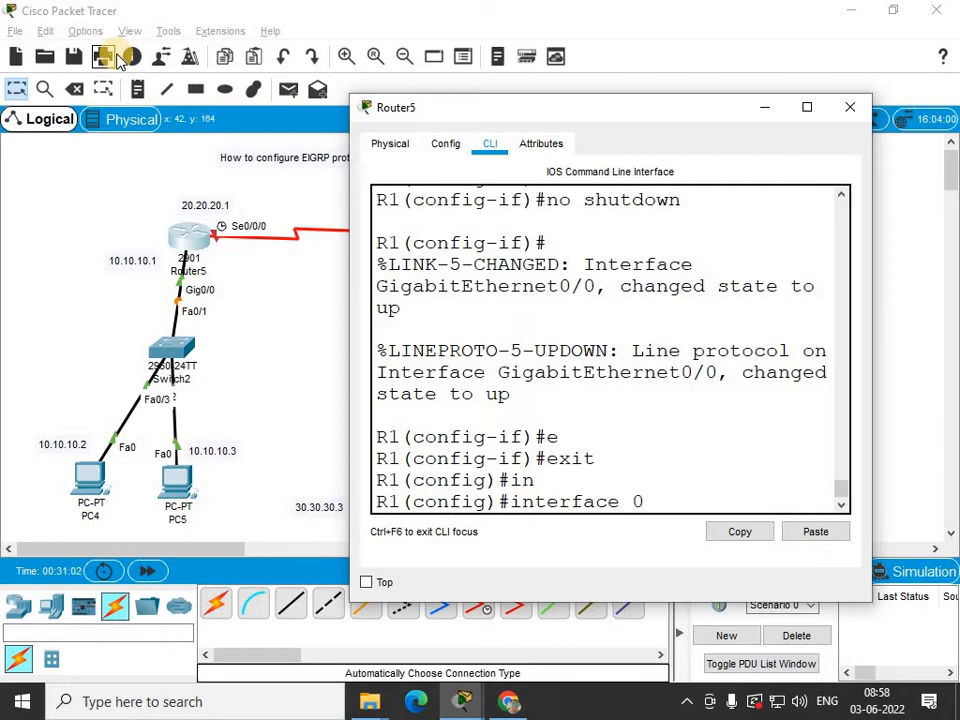
type("se")
key("Tab")
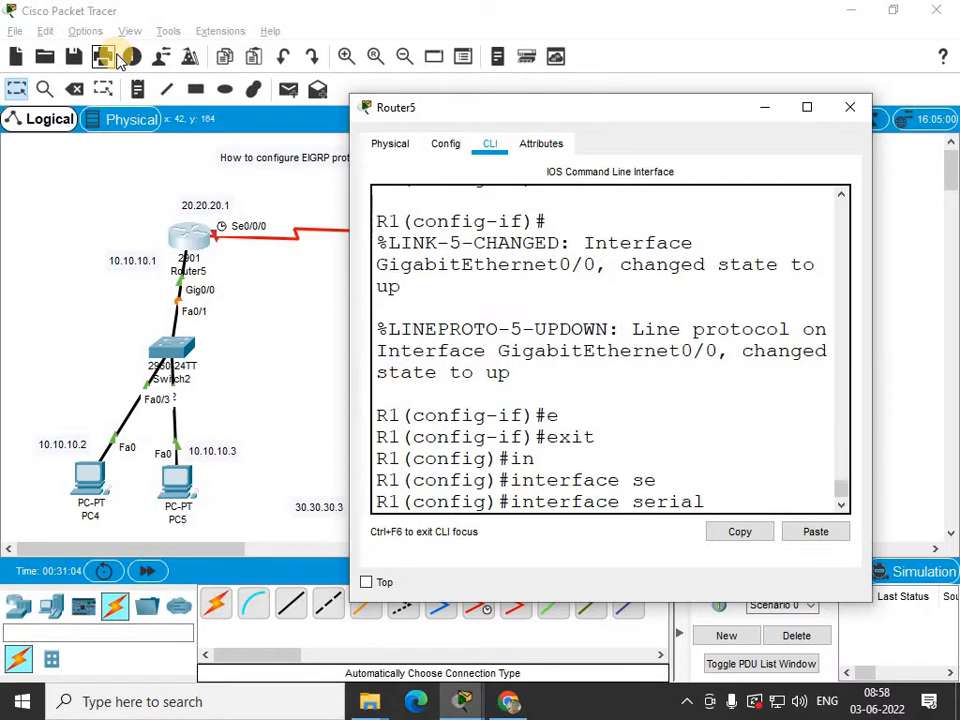
type("0/0/0")
key("Return")
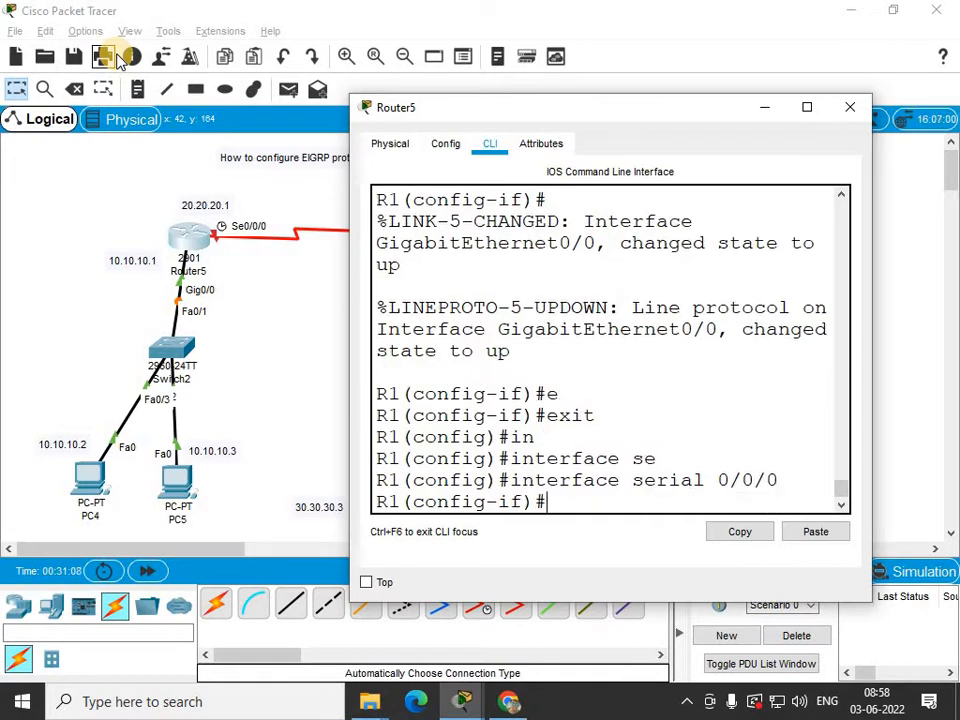
type("ip ad")
key("Tab")
type("2")
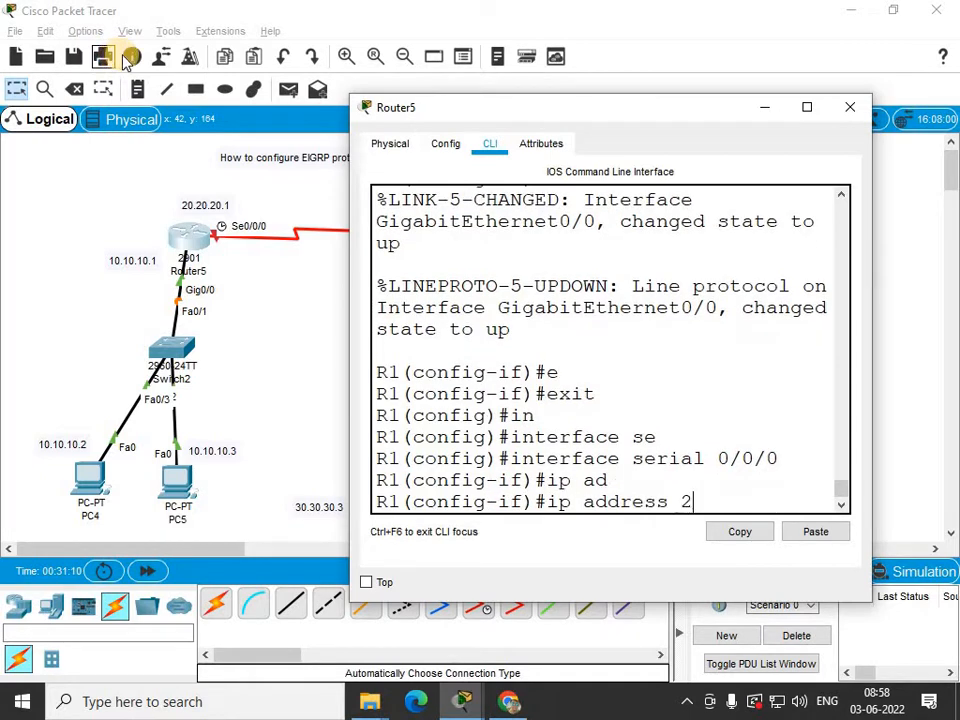
type("0.20.20.1 255.0.0.0")
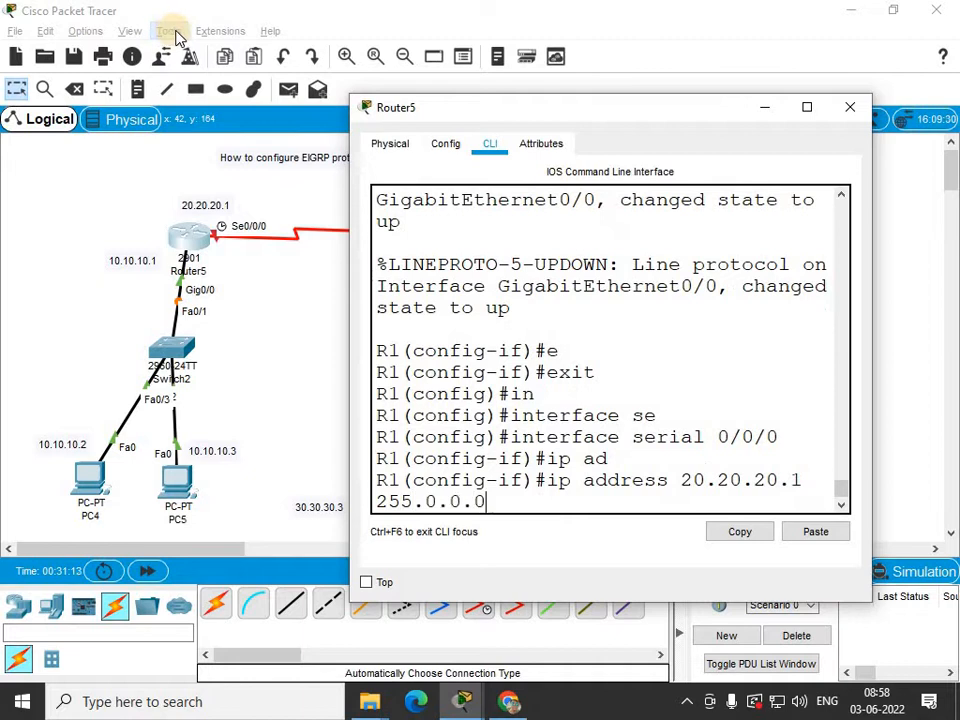
key("Return")
Bring Serial0/0/0 up with no shutdown, set its clock rate to 64000, and exit the interface.
type("nfig-if)#n")
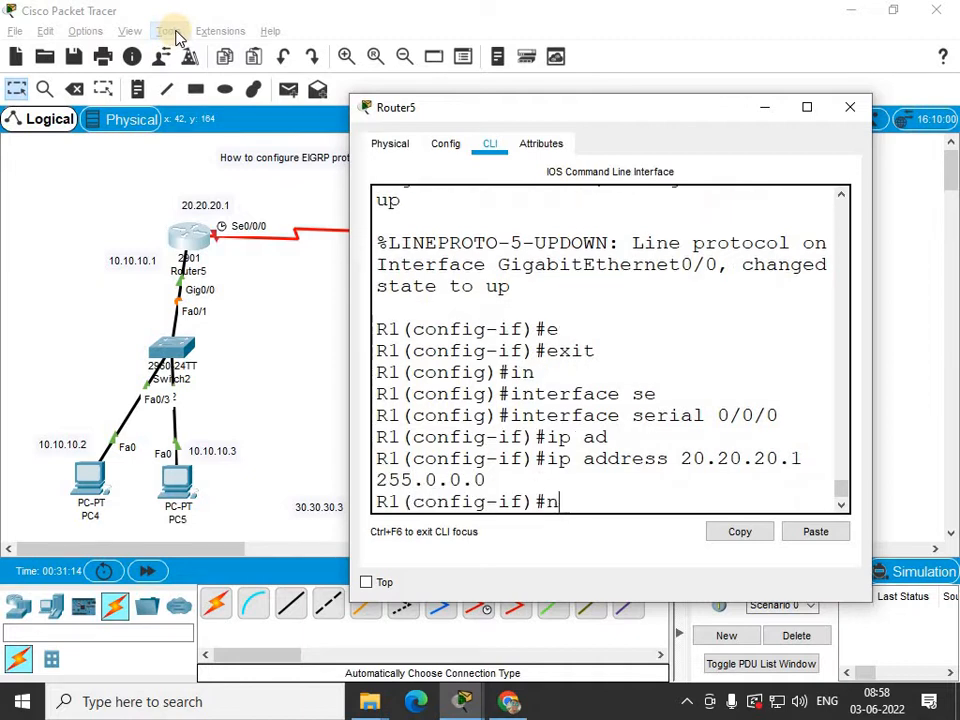
type("o sh")
key("Tab")
key("Return")
key("Return")
key("Return")
type("clo")
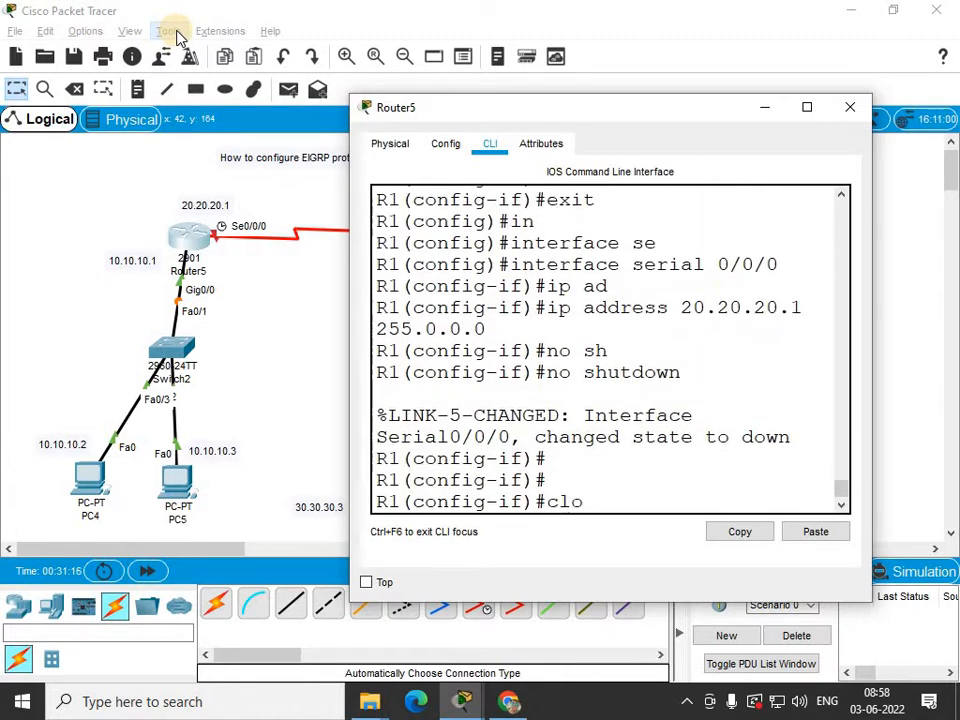
key("Tab")
type("ra")
key("Tab")
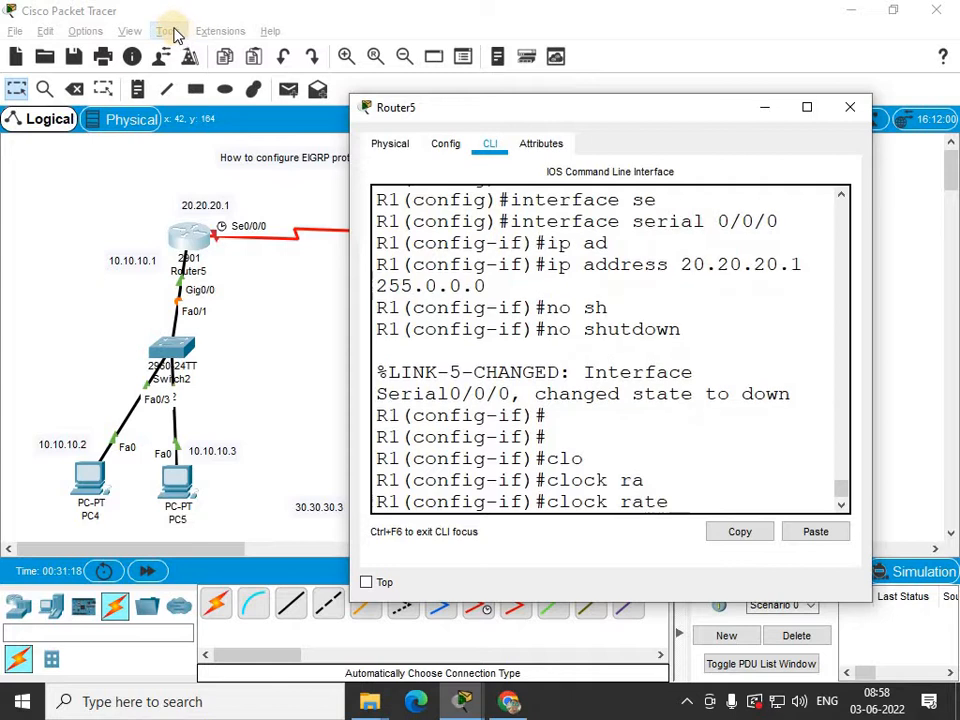
type("64000")
key("Return")
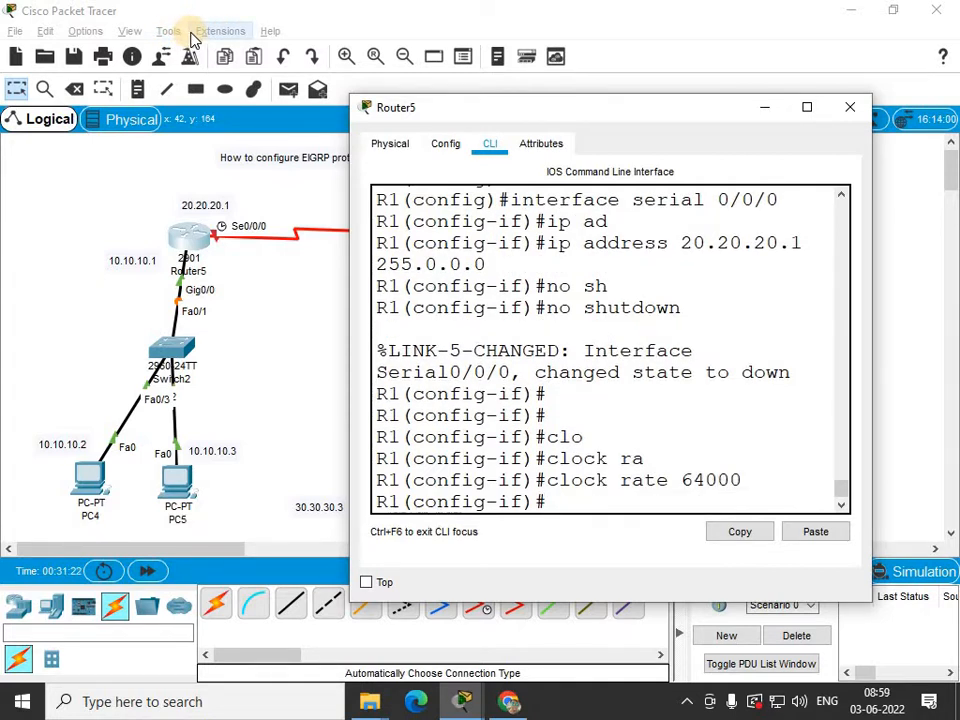
type("ex")
key("Tab")
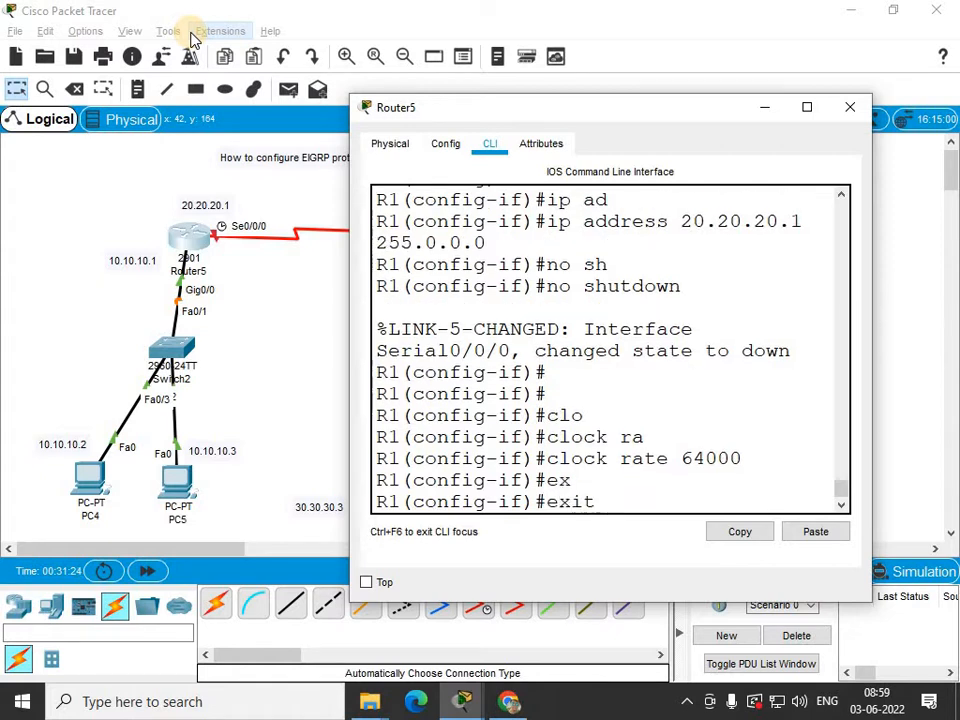
key("Return")
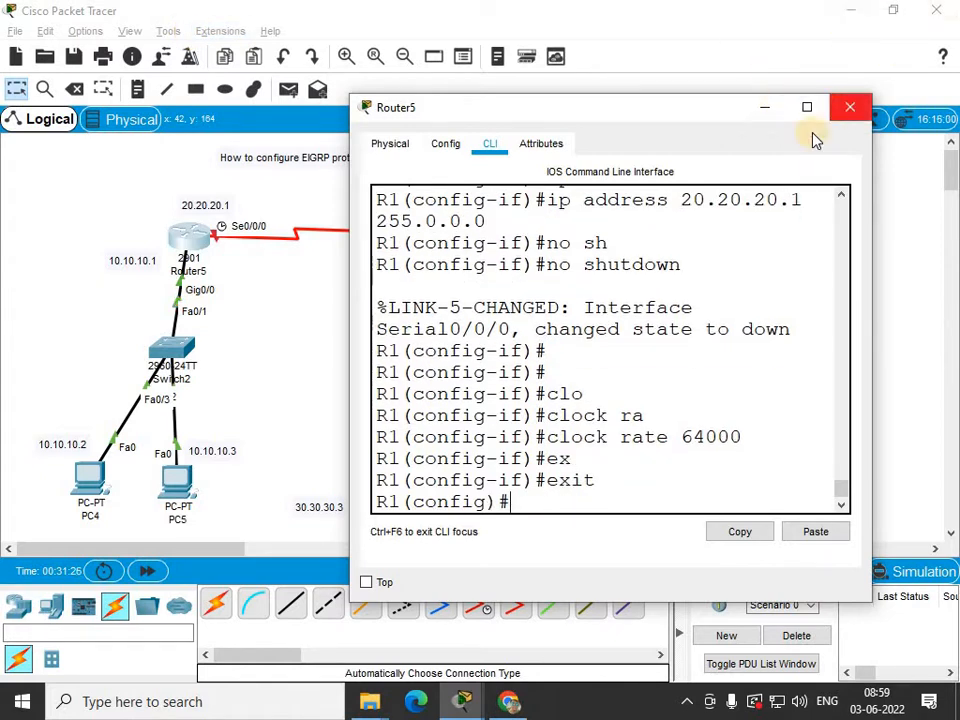
Close Router5's window, open Router6's command line interface, and decline the initial configuration dialog.
left_click(660, 203)
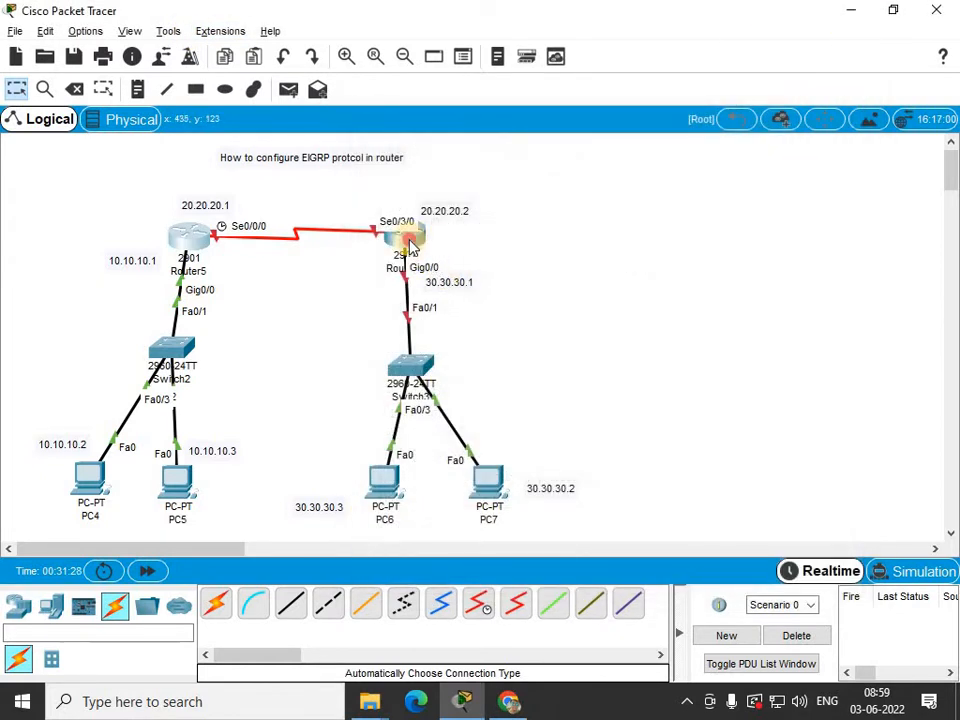
left_click(425, 240)
left_click(376, 152)
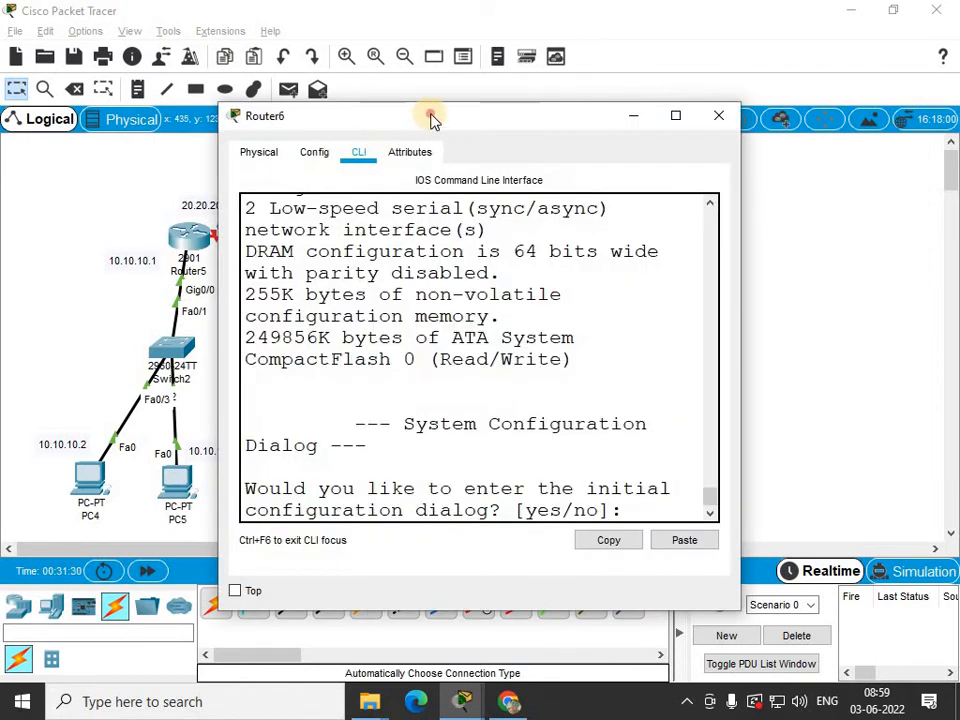
left_click_drag(433, 118, 684, 92)
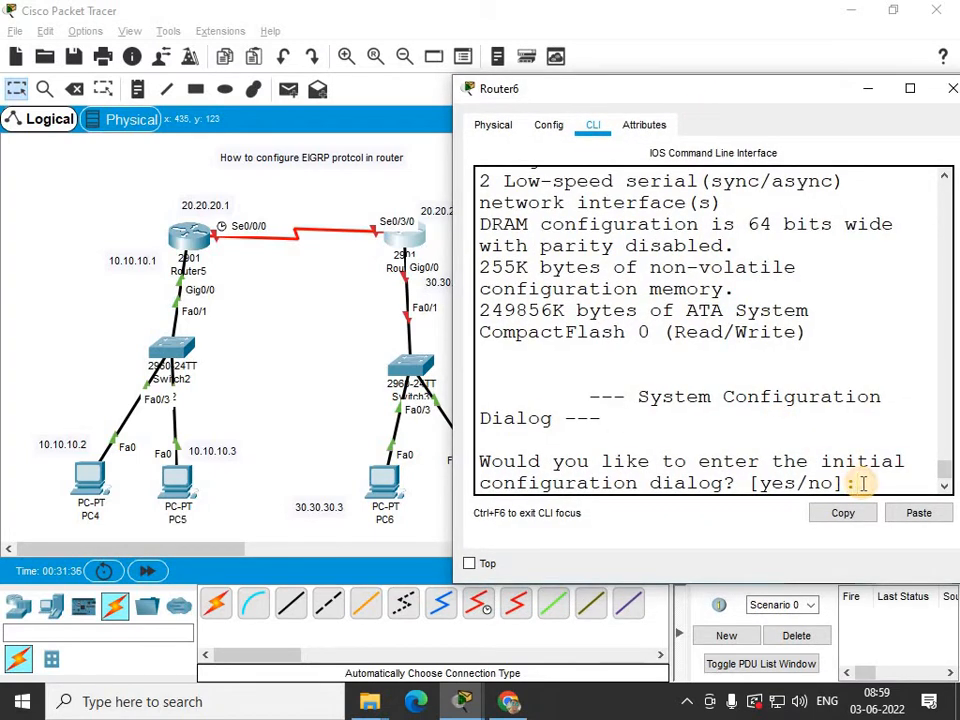
key("Return")
type("n")
key("Return")
key("Return")
key("Return")
Enter privileged EXEC mode and global configuration mode with configure terminal on Router6.
type("en")
key("Tab")
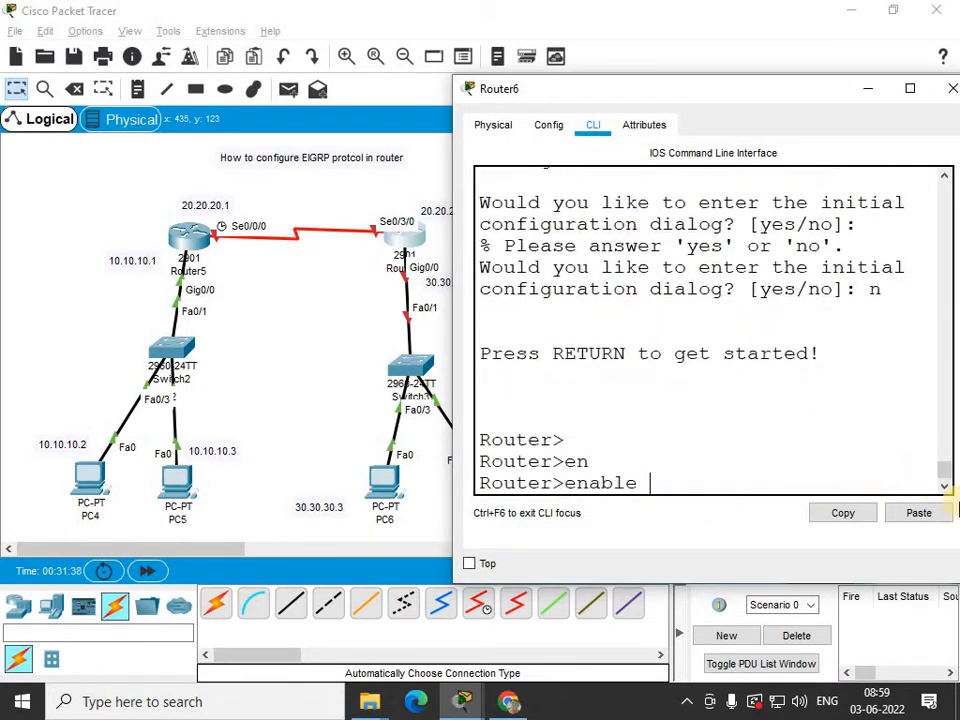
key("Return")
type("conf")
key("Tab")
type("terminal")
key("Return")
key("Return")
key("Return")
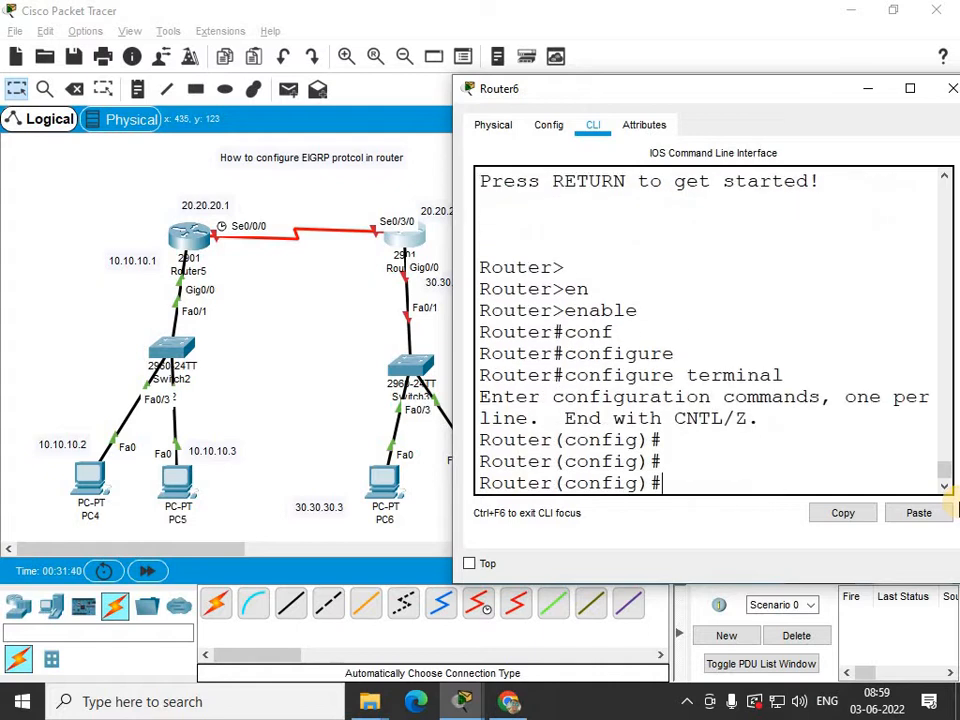
Set Router6's hostname to R2.
type("i")
key("BackSpace")
type("ho")
key("Tab")
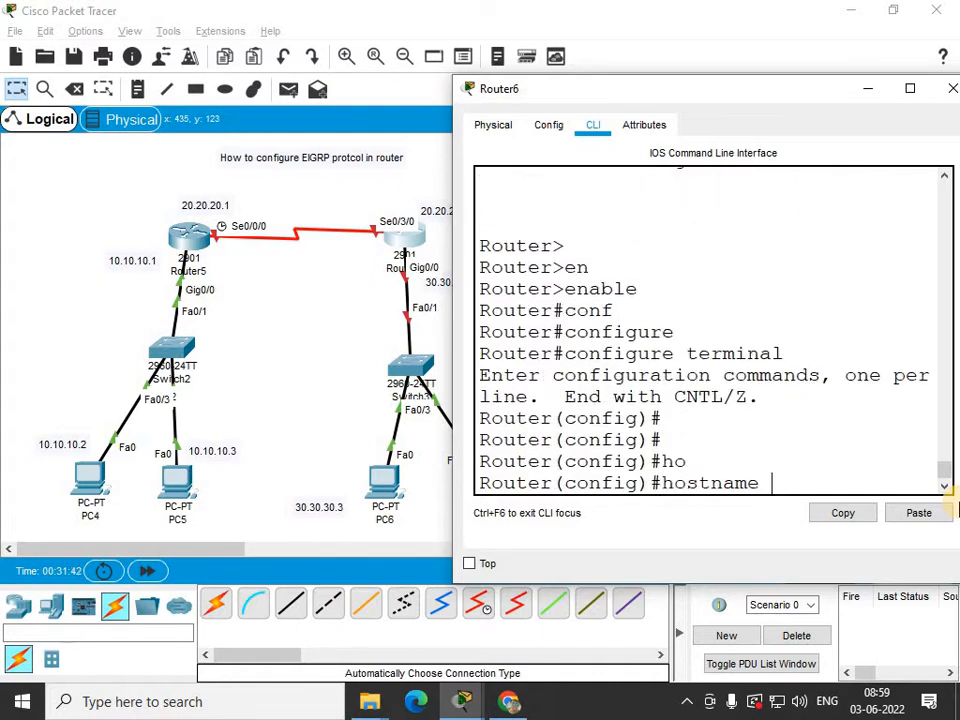
type("R2")
key("Return")
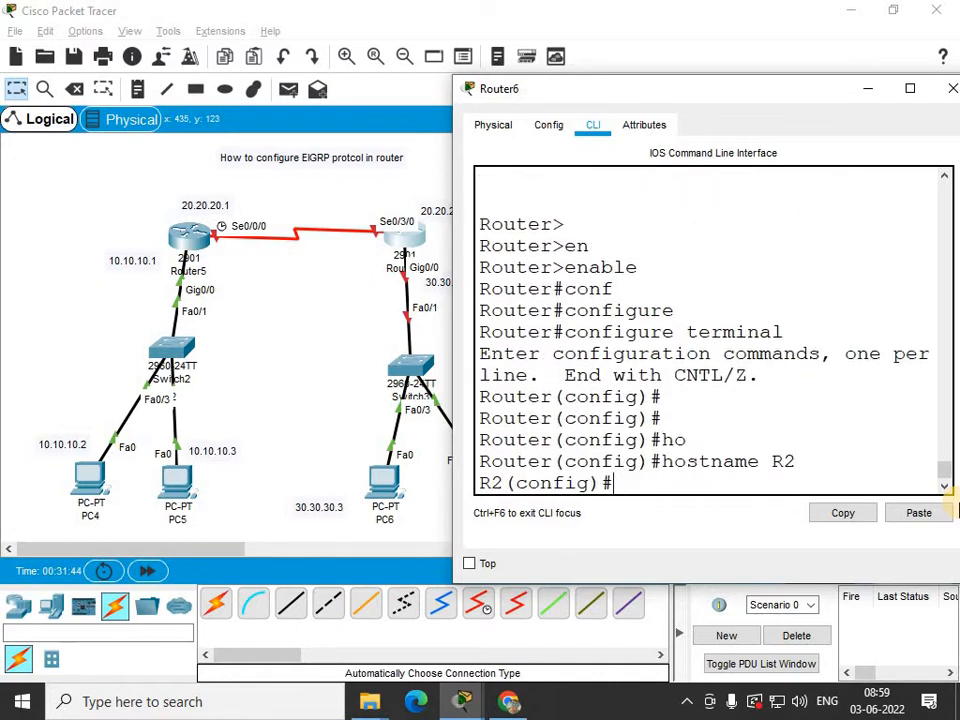
Enter interface configuration for GigabitEthernet0/0 on R2.
type("co")
key("BackSpace")
key("BackSpace")
type("in")
key("Tab")
type("g")
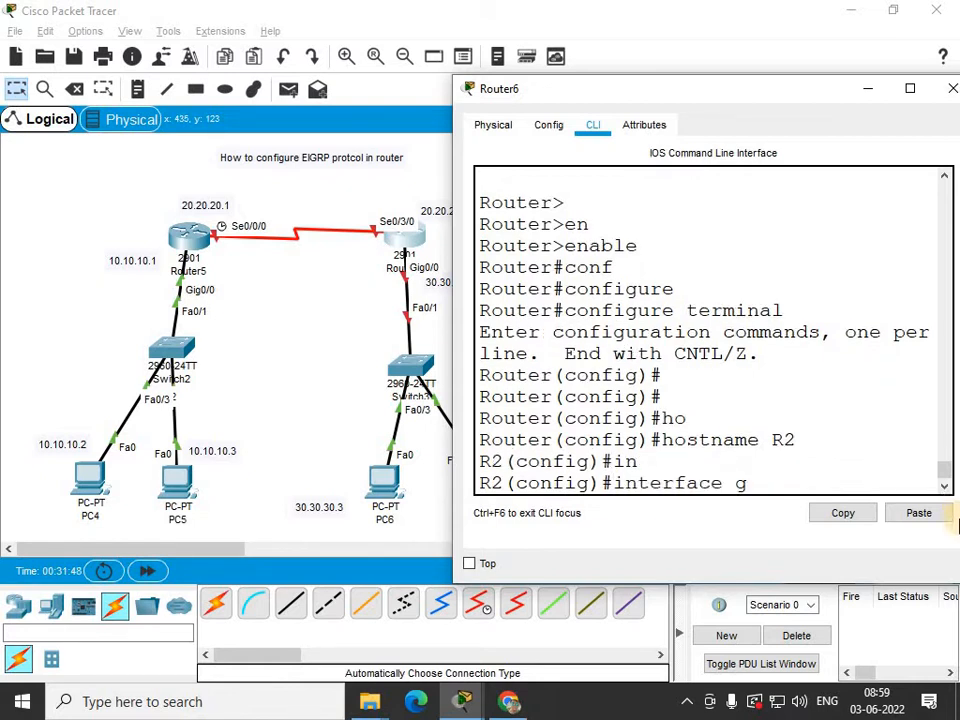
key("Tab")
type("0/")
key("Return")
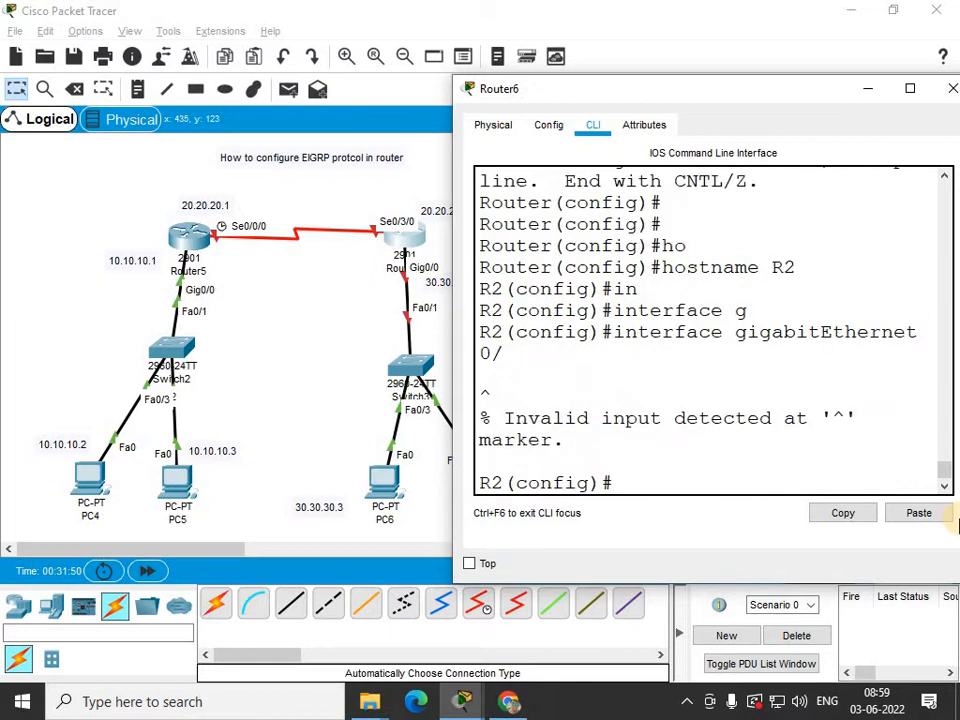
key("Up")
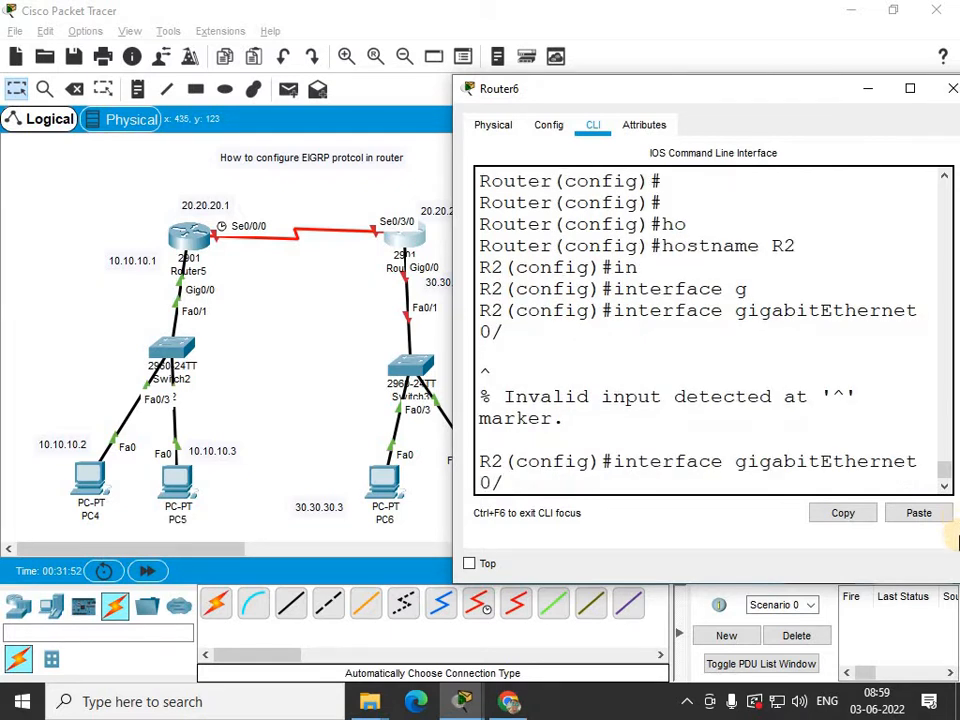
type("0")
key("Return")
Assign IP address 30.30.30.1 with mask 255.0.0.0 to GigabitEthernet0/0, enable it with no shutdown, and exit the interface.
type("ip ad")
key("Tab")
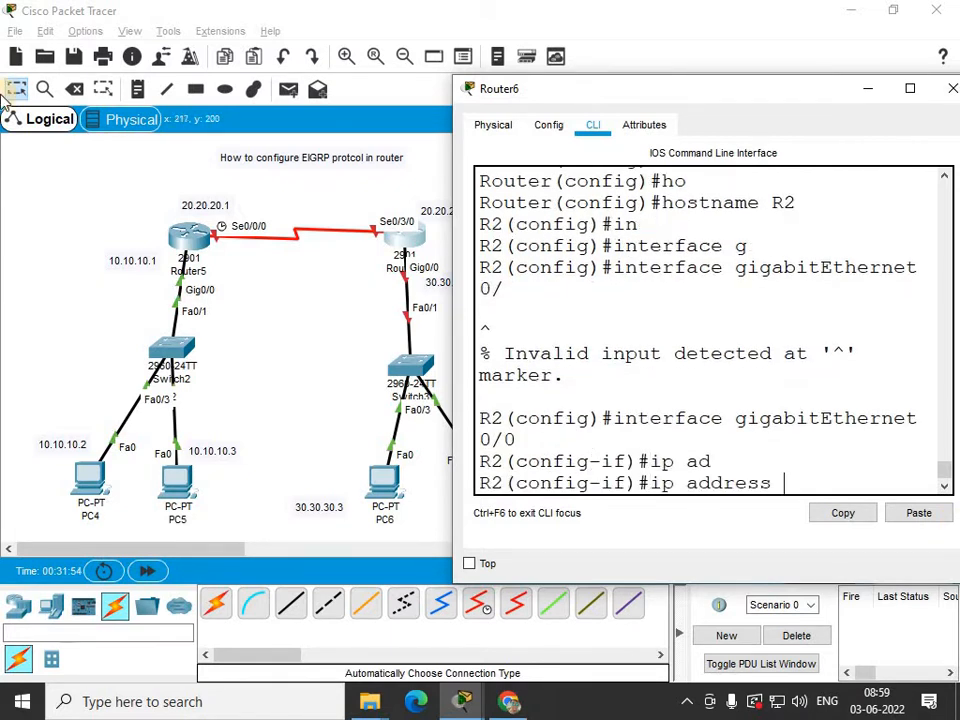
type("30.30.30.1 255.0.0.0")
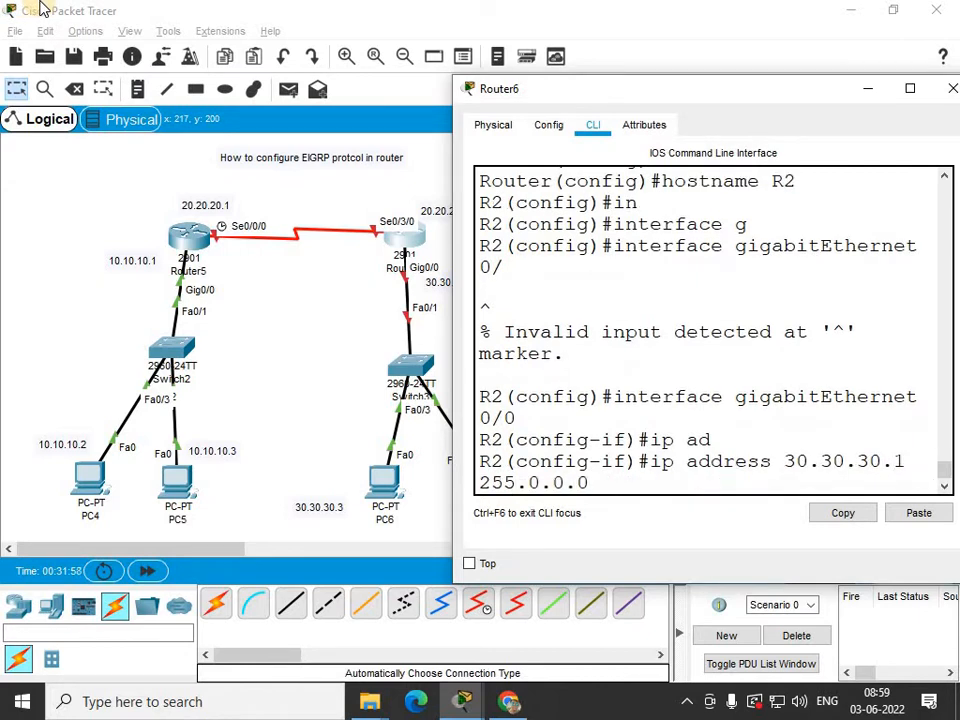
key("Return")
type("no sh")
key("Tab")
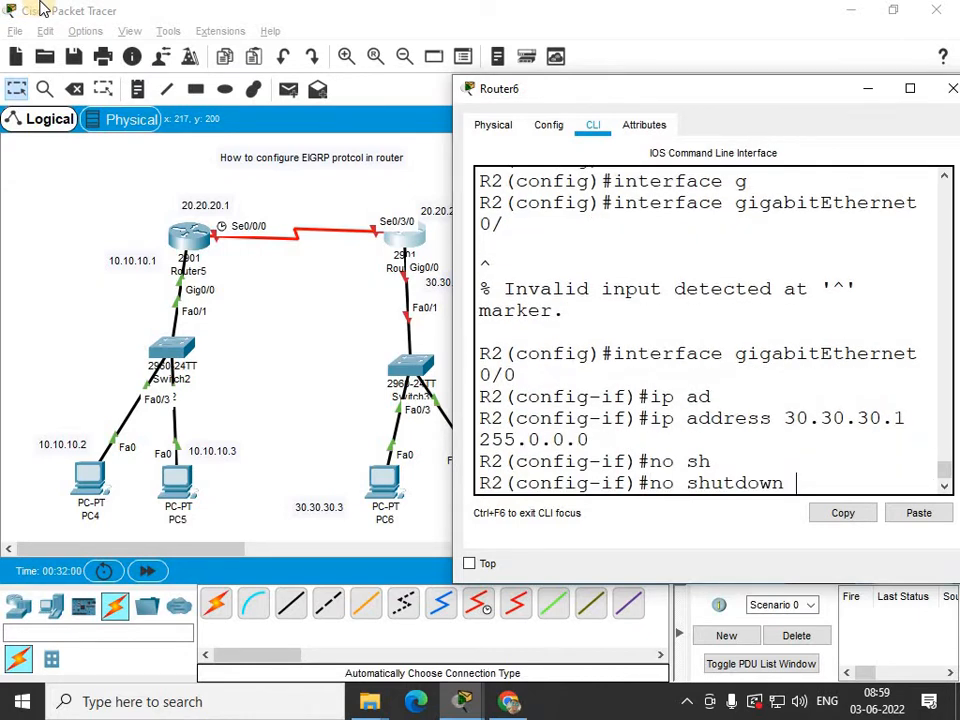
key("Return")
key("Return")
type("ex")
key("Tab")
key("Return")
key("Return")
Enter interface Serial0/3/0, assign IP address 20.20.20.2 with mask 255.0.0.0, and enable it with no shutdown.
type("in")
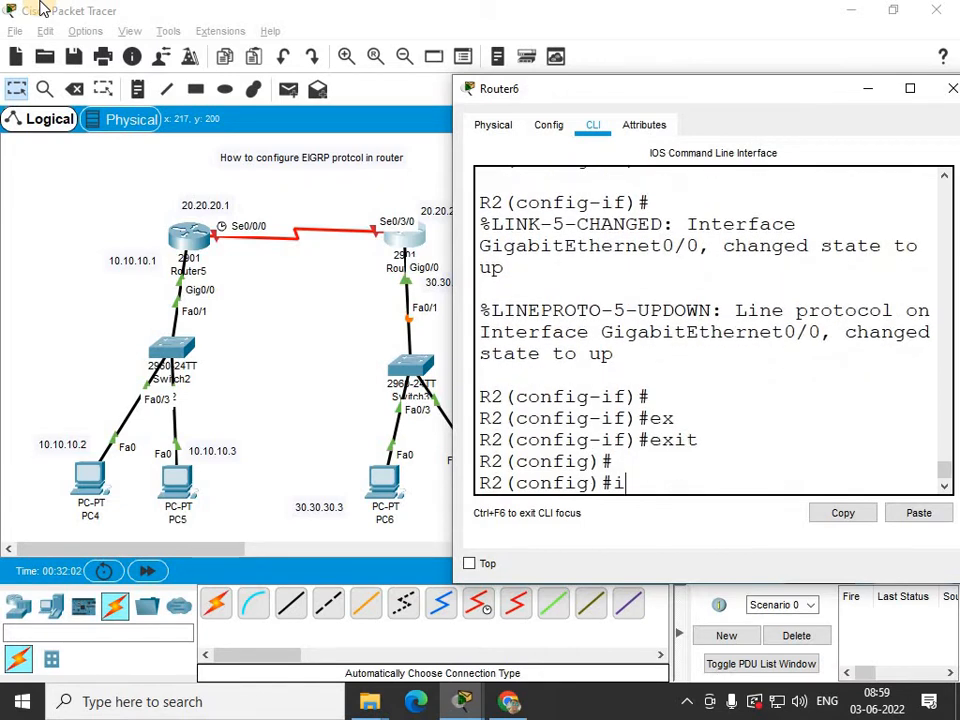
key("Tab")
type("se")
key("Tab")
type("0/3/")
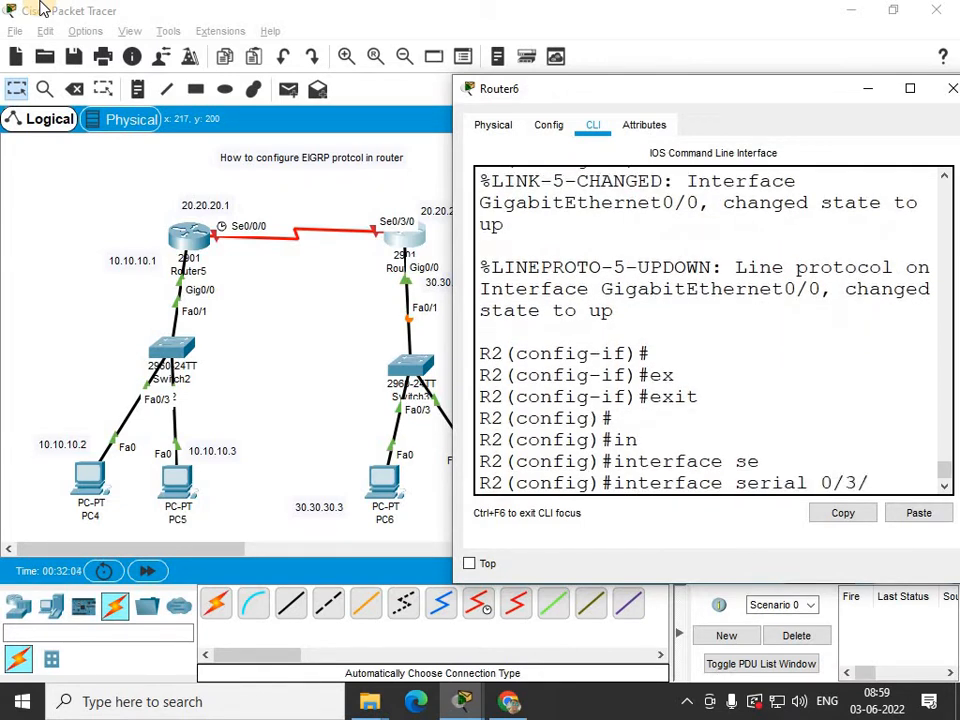
type("0")
key("Return")
type("ip")
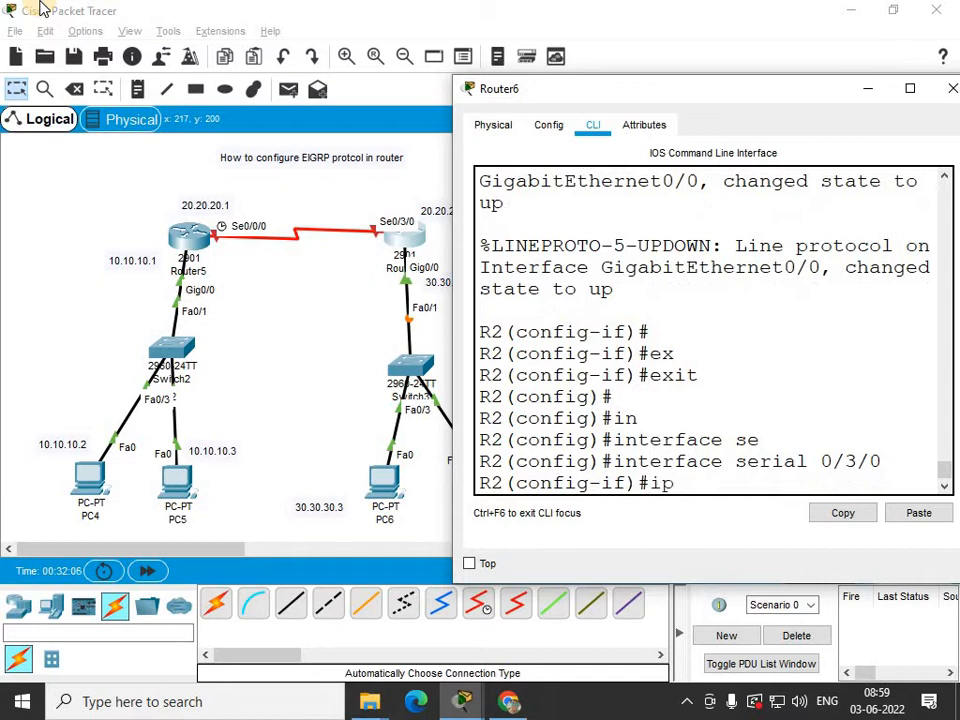
type(" ad")
key("Tab")
type("20.2")
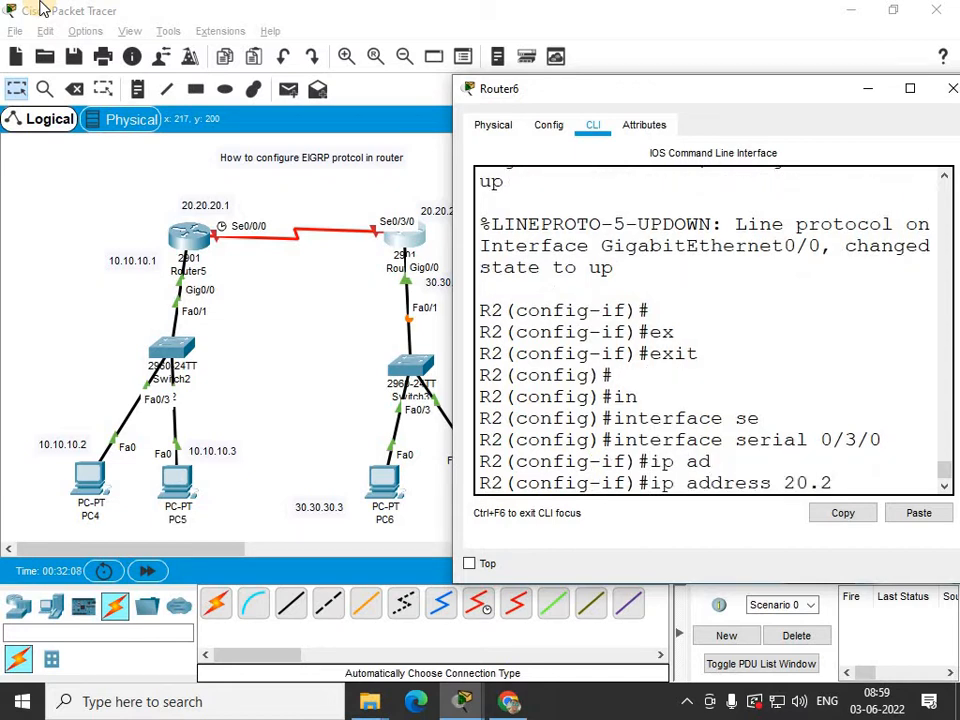
type("0.20.2 255.0.0.0")
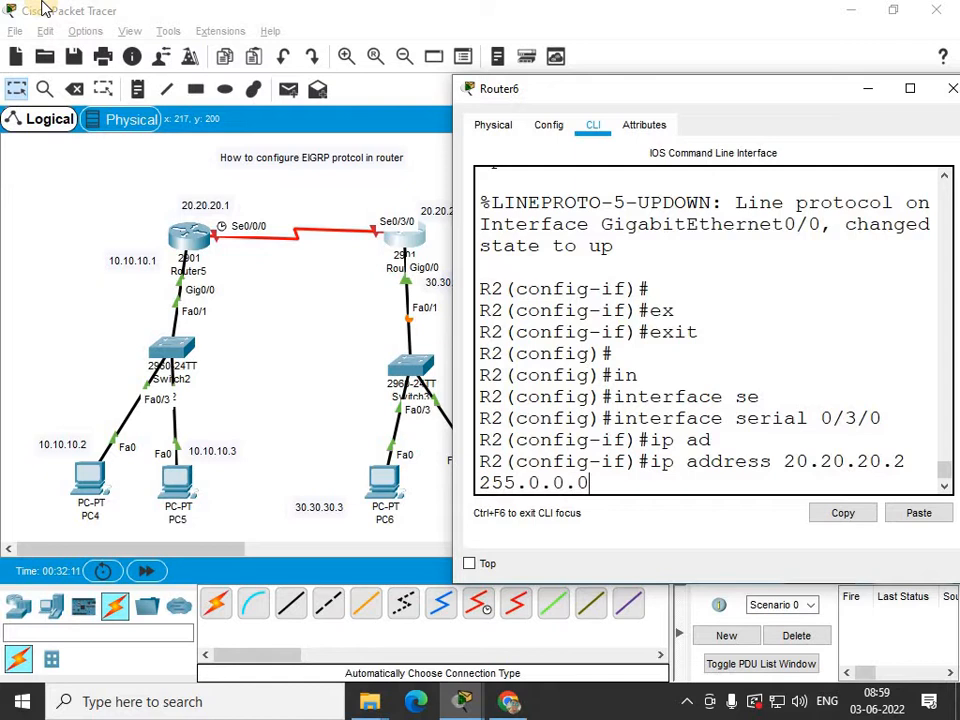
key("Return")
type("no sh")
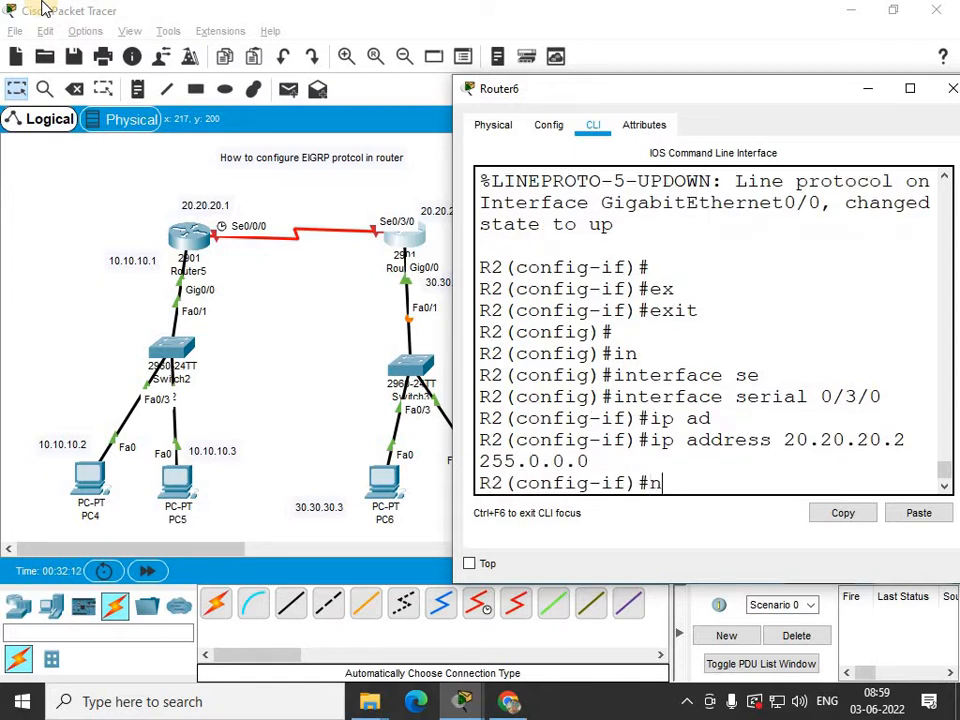
key("Tab")
key("Return")
key("Return")
key("Return")
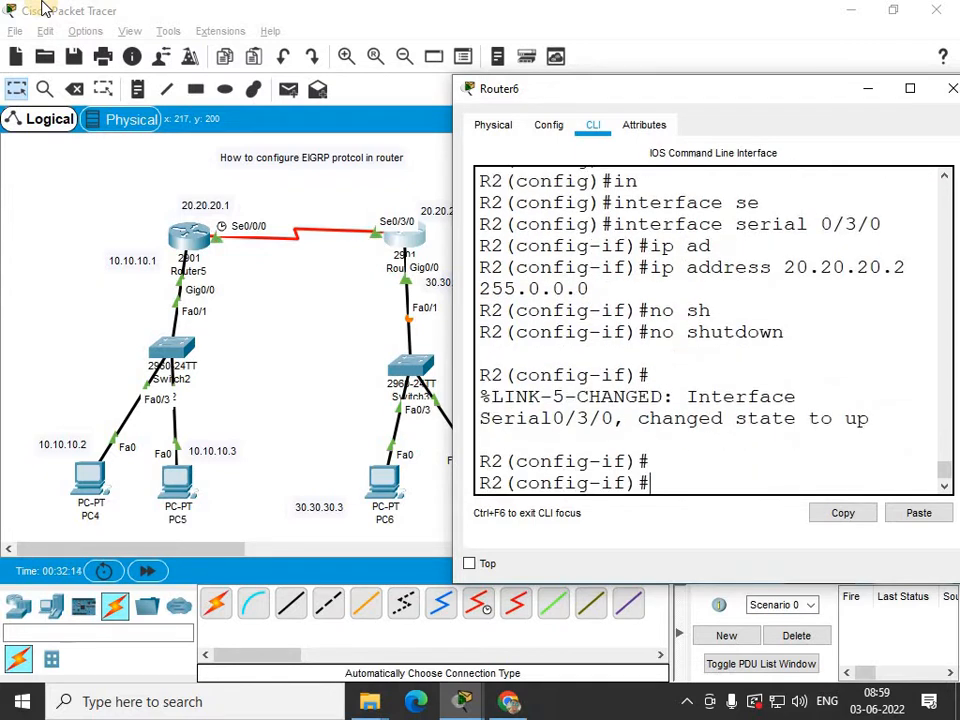
Set Serial0/3/0's clock rate to 64000 and close Router6's window.
type("clo")
key("Tab")
type("ra")
key("Tab")
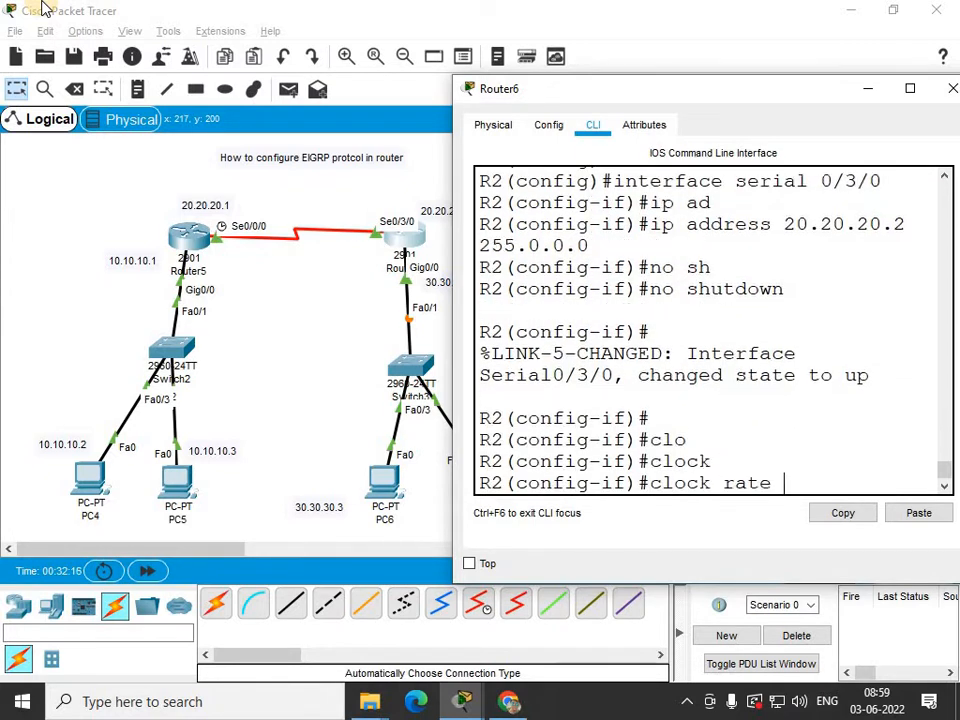
type("64000")
key("Return")
key("Return")
key("Return")
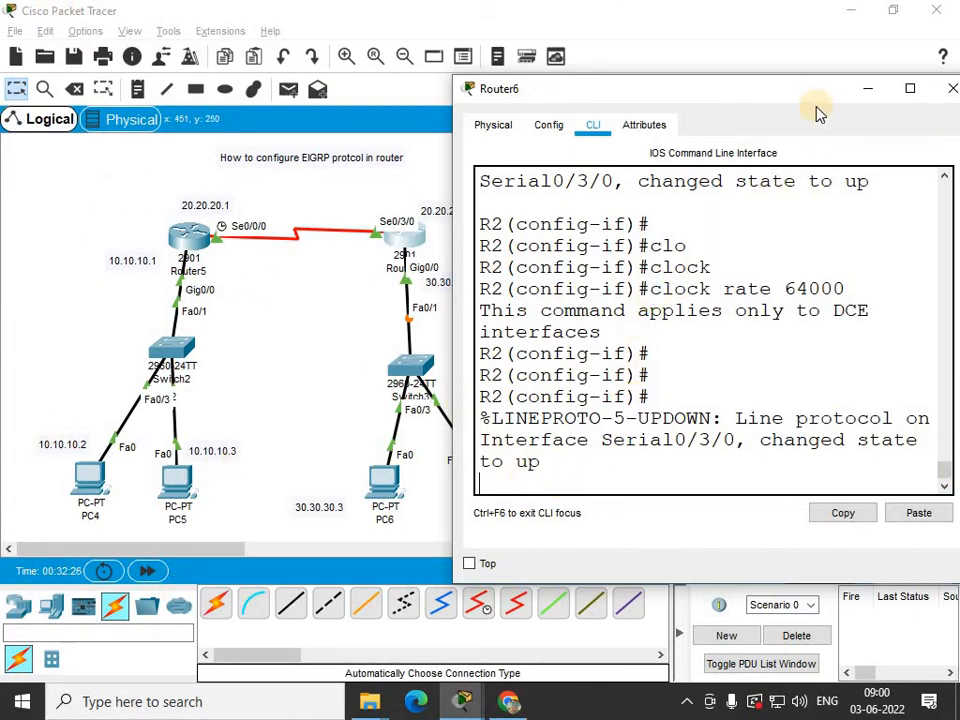
left_click(948, 90)
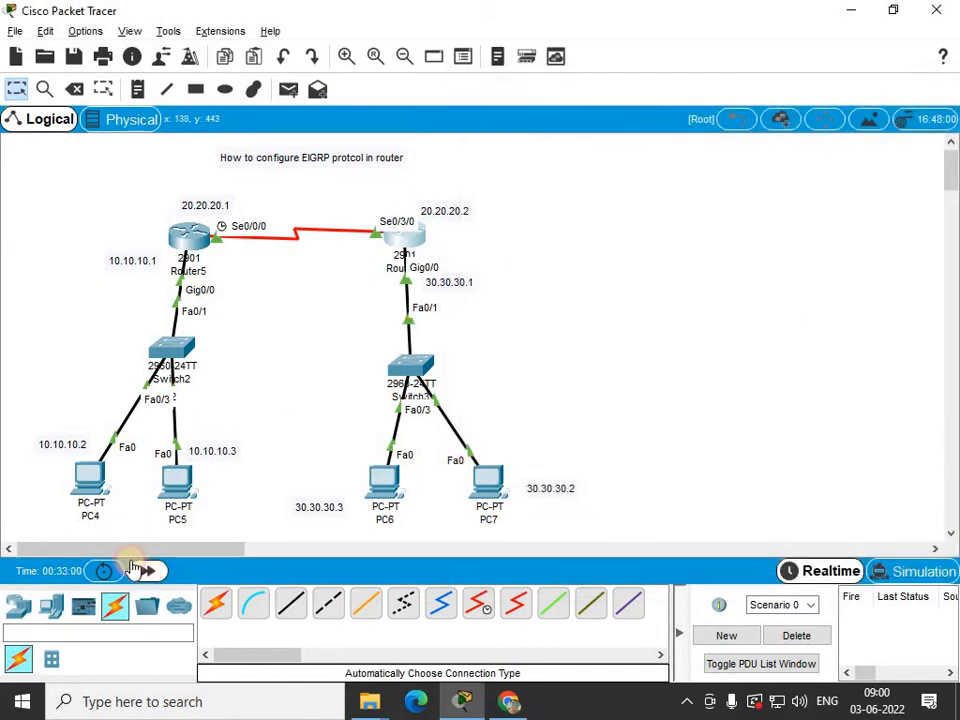
Open PC4's command prompt, ping 30.30.30.2, and close the PC4 window.
left_click(82, 485)
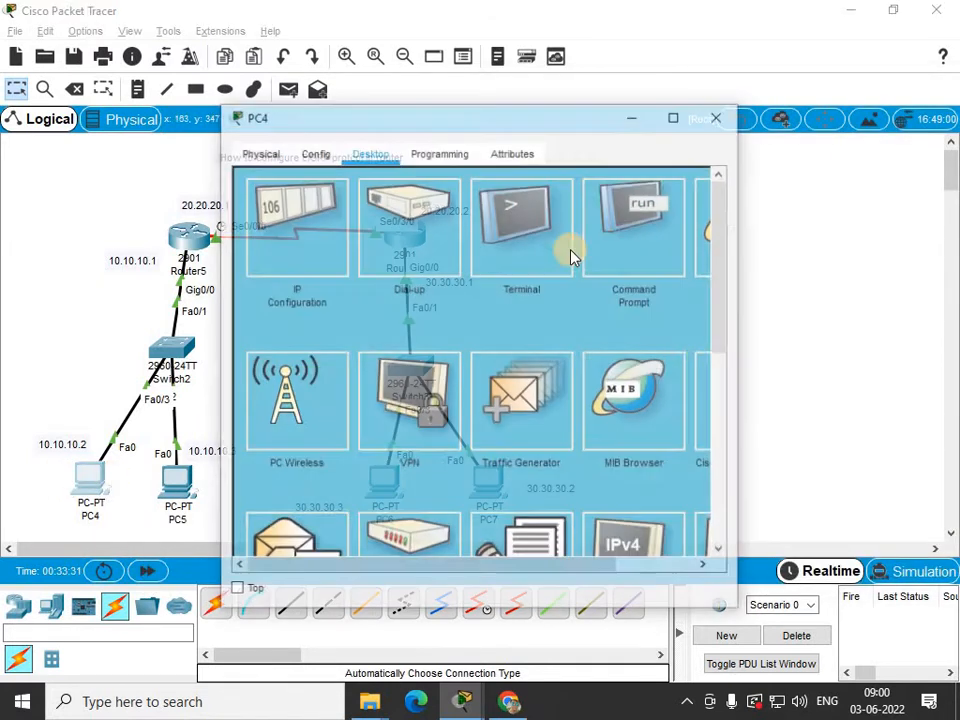
left_click(641, 252)
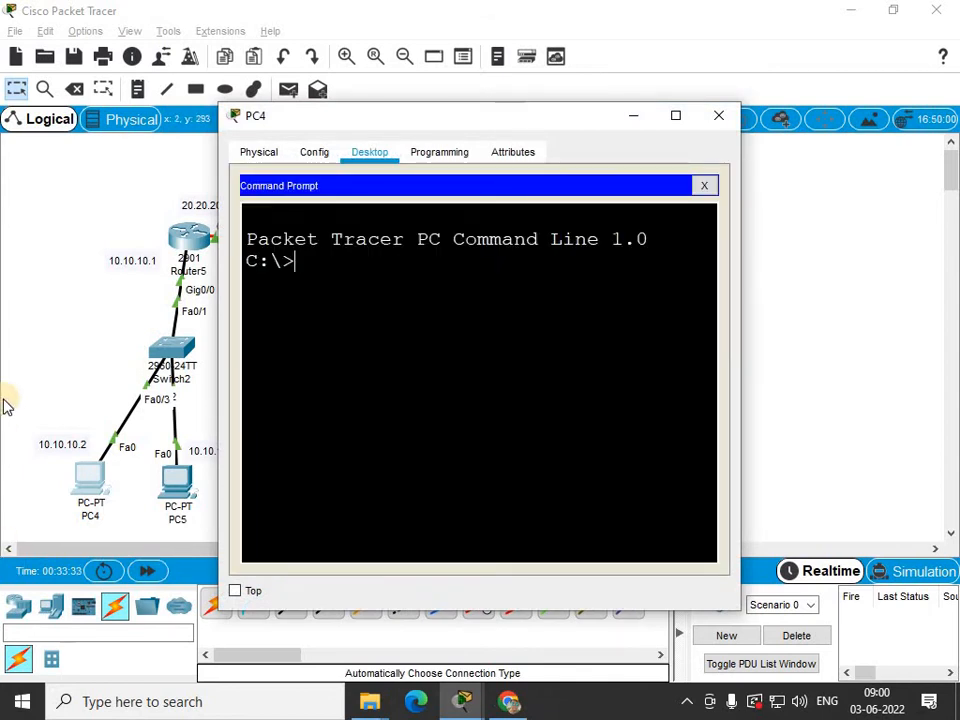
type("ping 30")
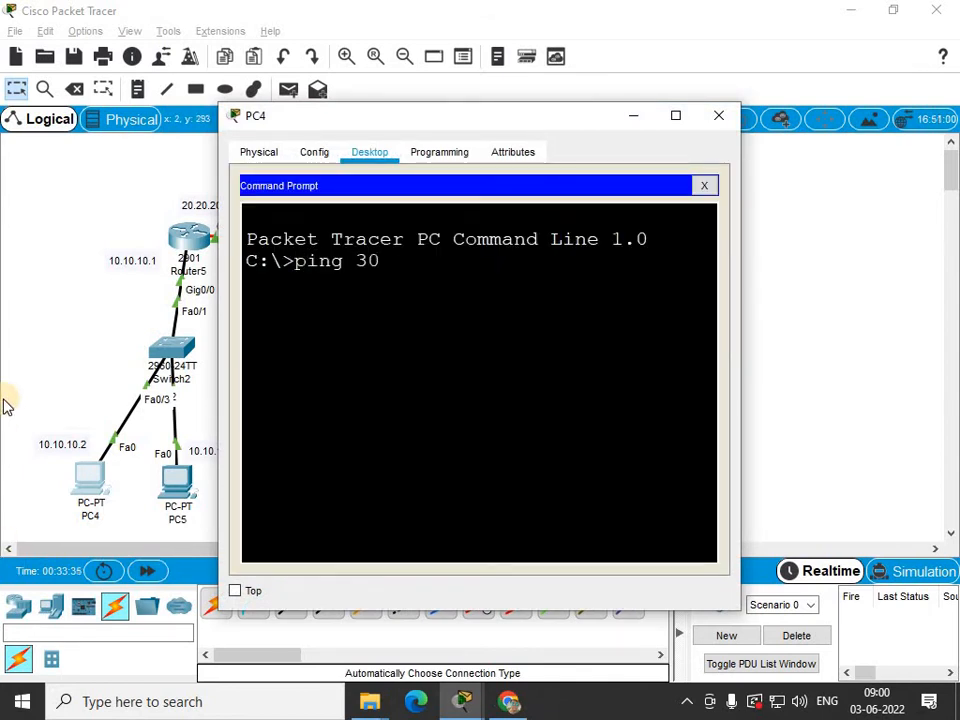
type(".30.30.")
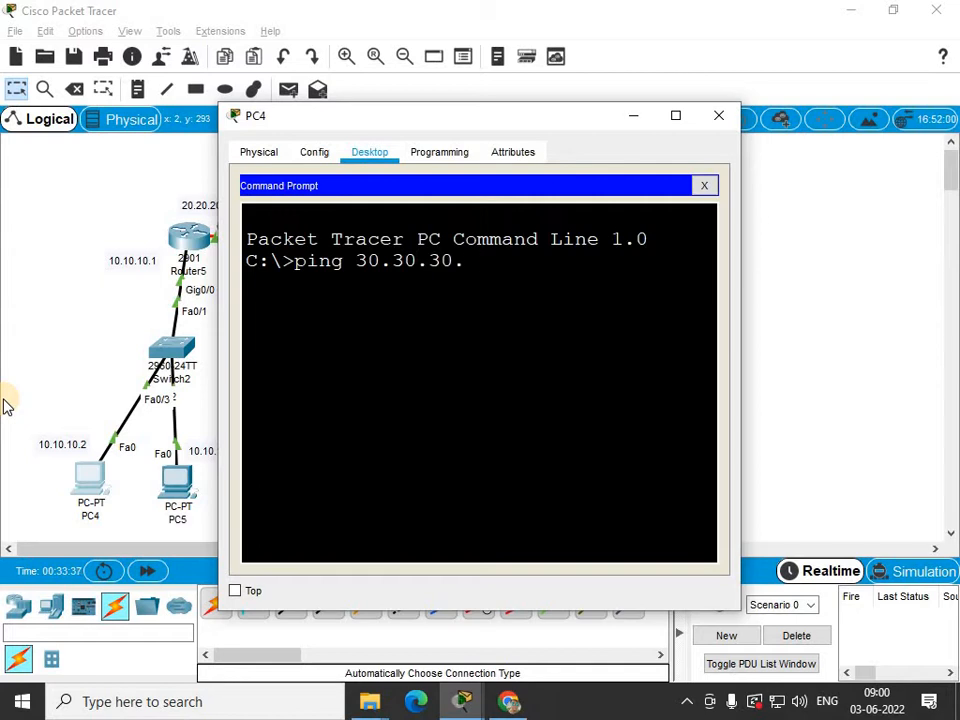
type("32")
key("Return")
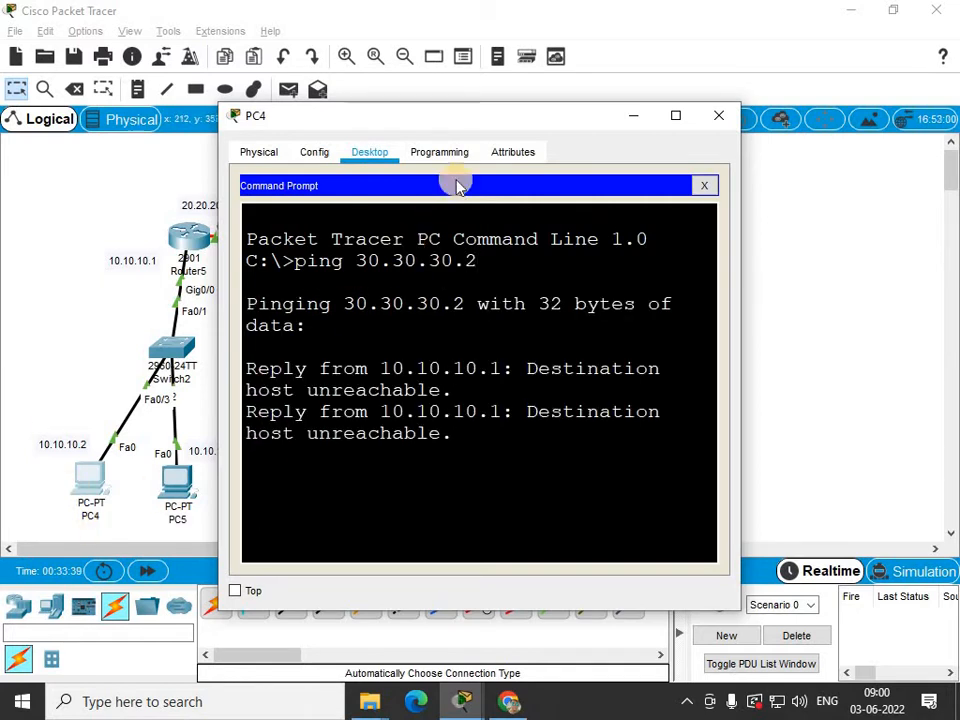
left_click(718, 115)
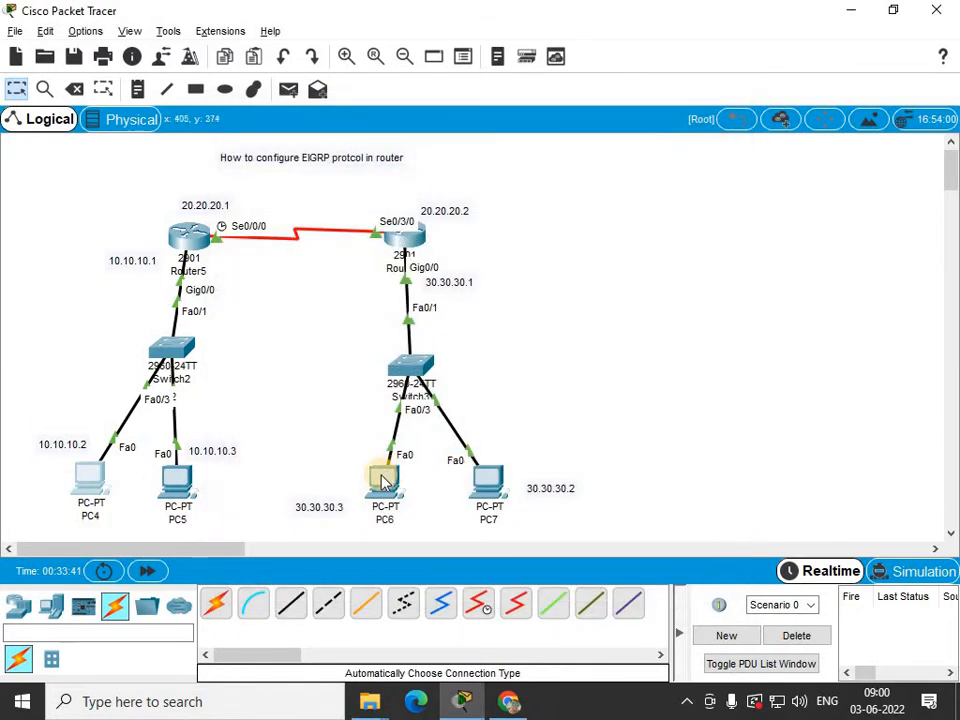
Open PC7's command prompt, ping 10.10.10.2, and close the PC7 window.
left_click(489, 485)
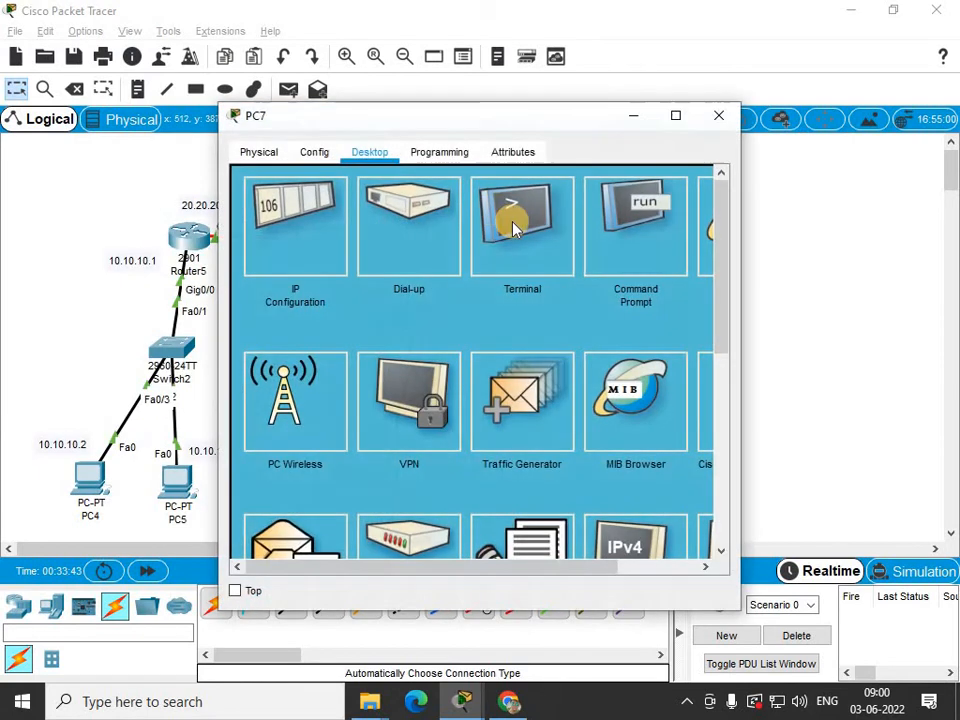
left_click(636, 257)
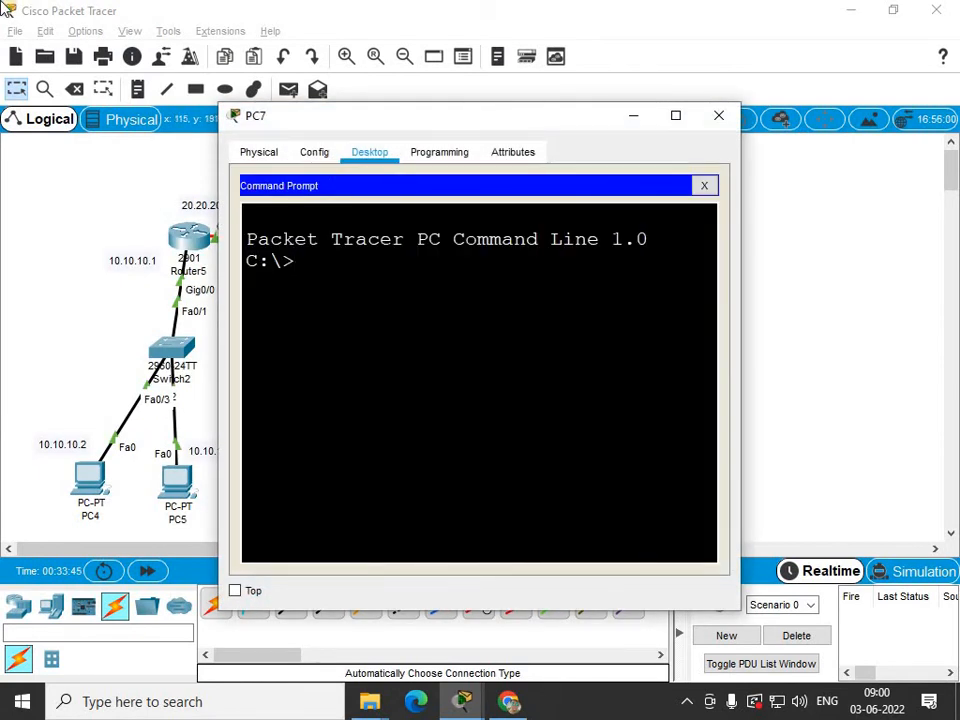
type("ping 10.10")
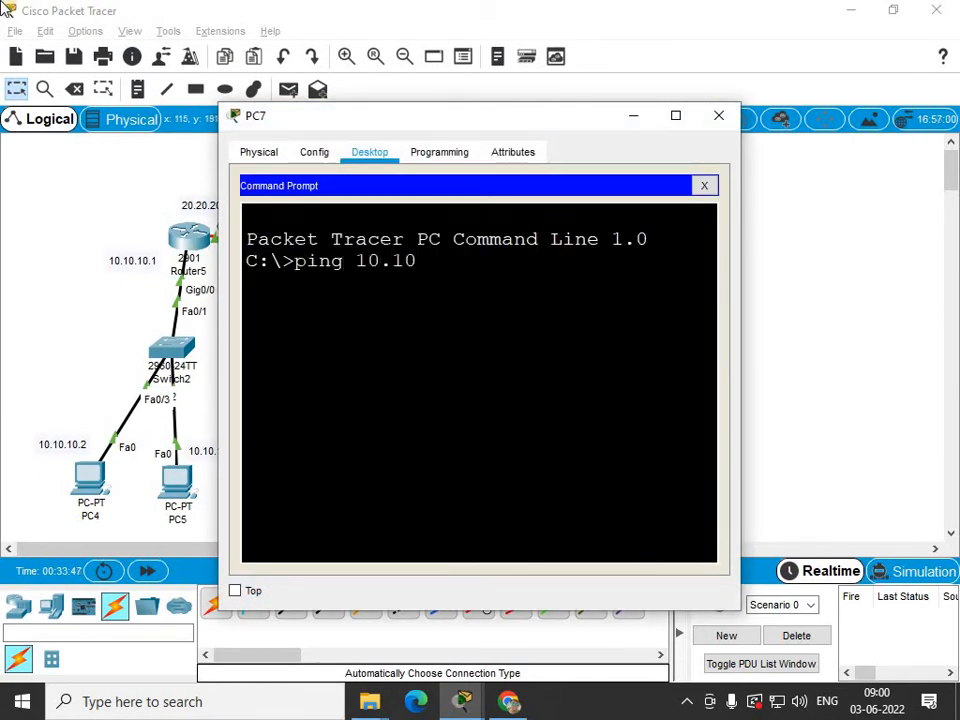
type(".10.")
type("32")
key("BackSpace")
key("BackSpace")
type("2")
key("Return")
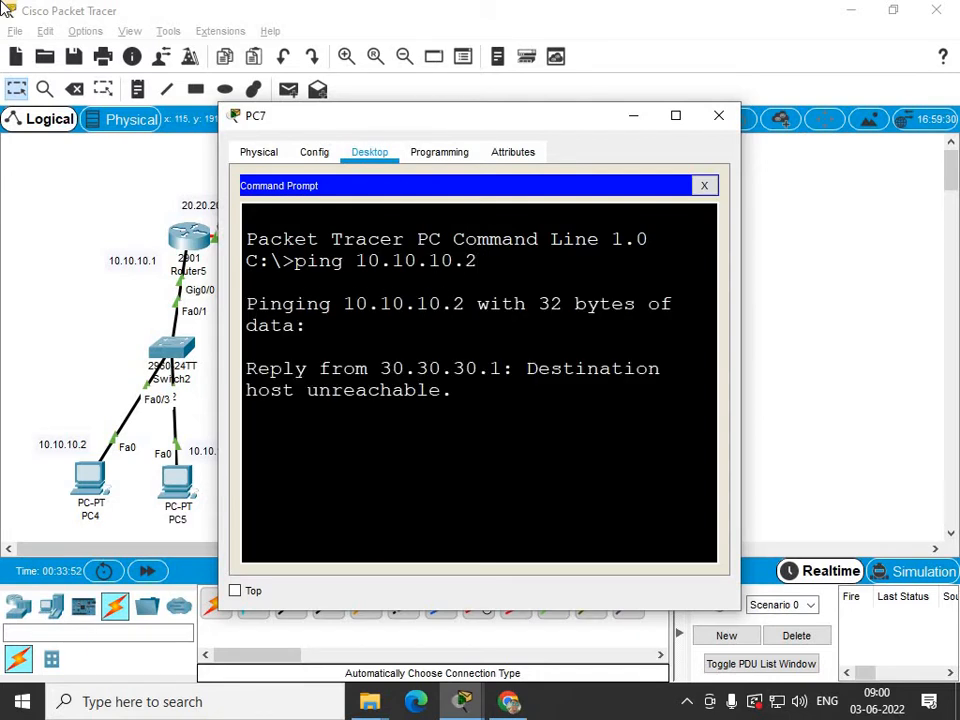
left_click(713, 118)
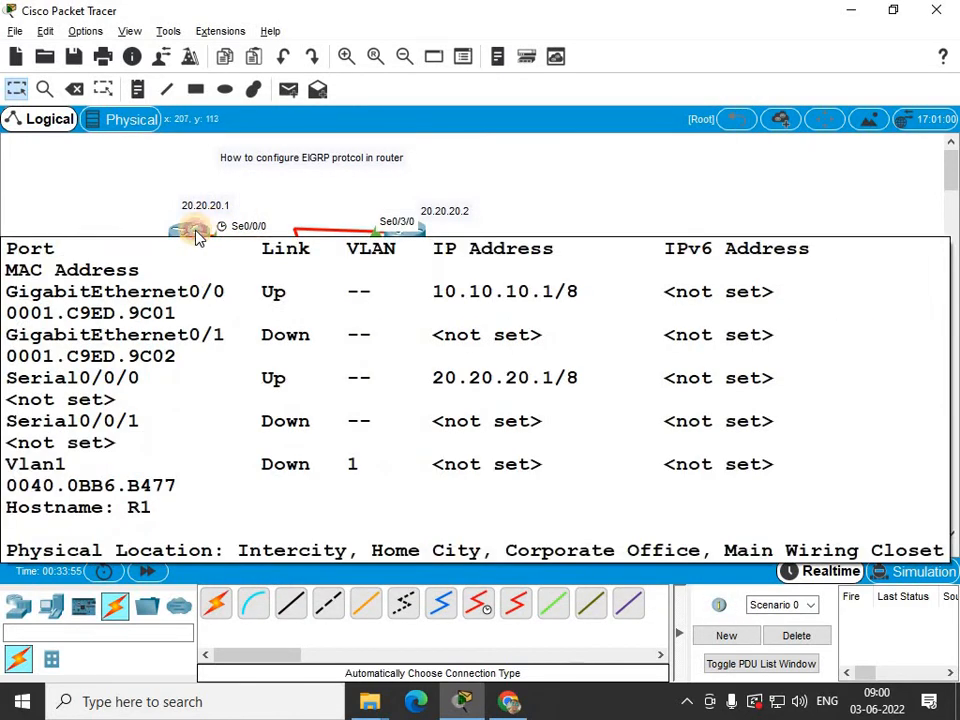
Open Router5's command line and start EIGRP routing with autonomous system number 1.
left_click(198, 237)
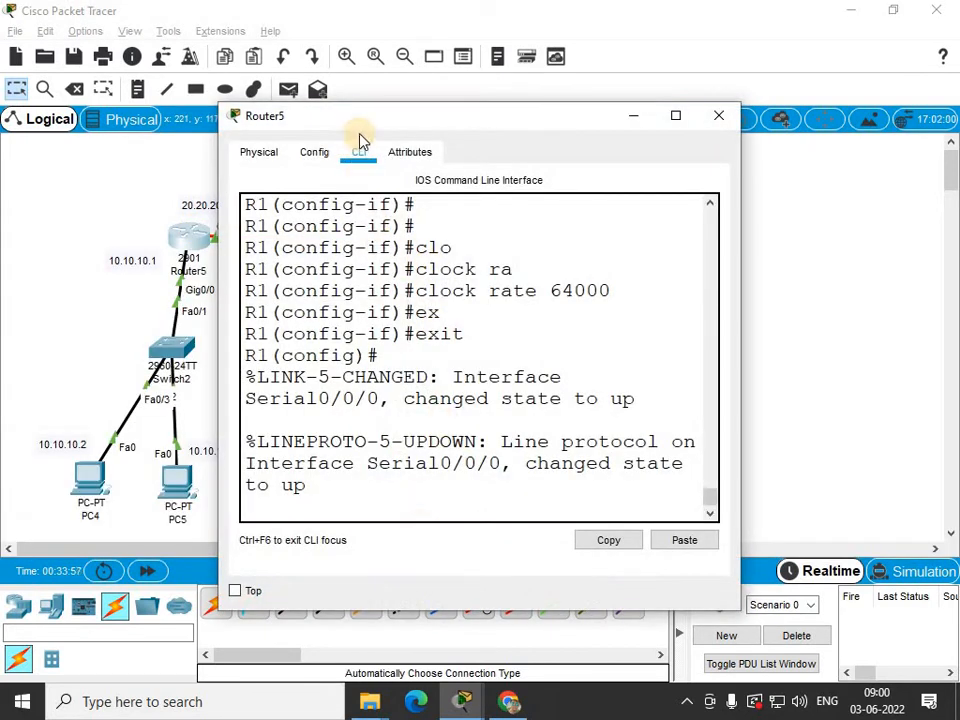
left_click_drag(411, 120, 487, 114)
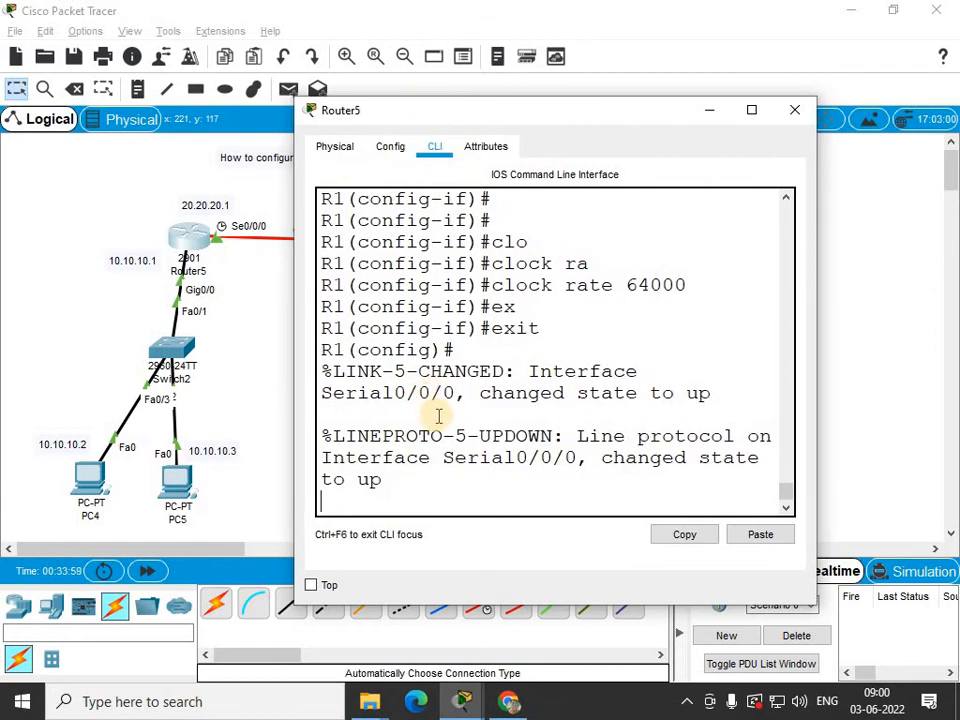
key("Return")
key("Return")
key("Return")
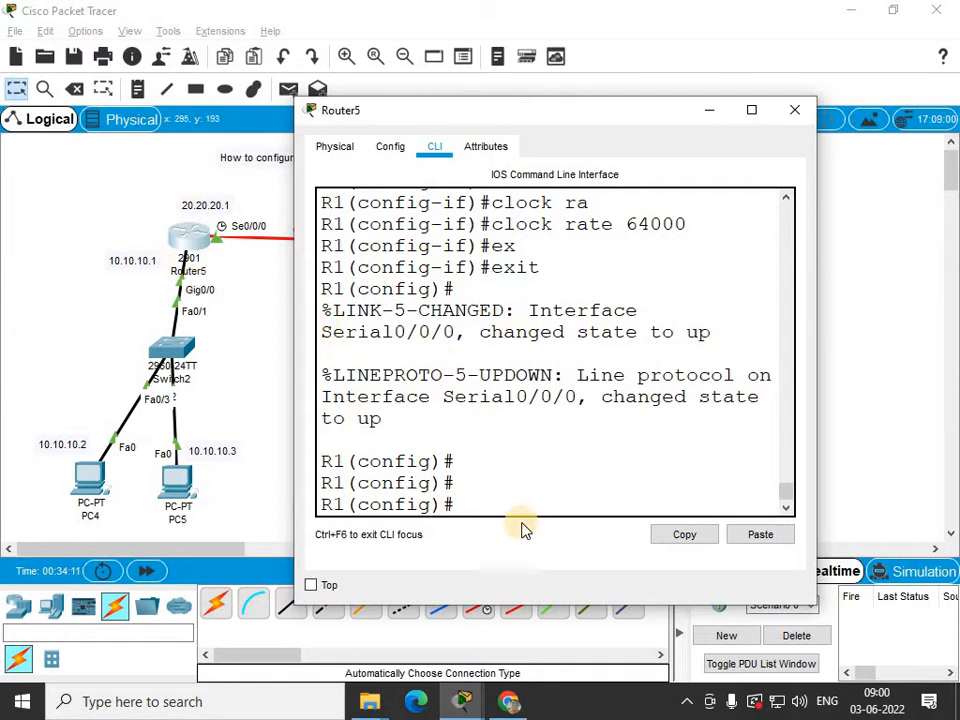
type("ro")
key("Tab")
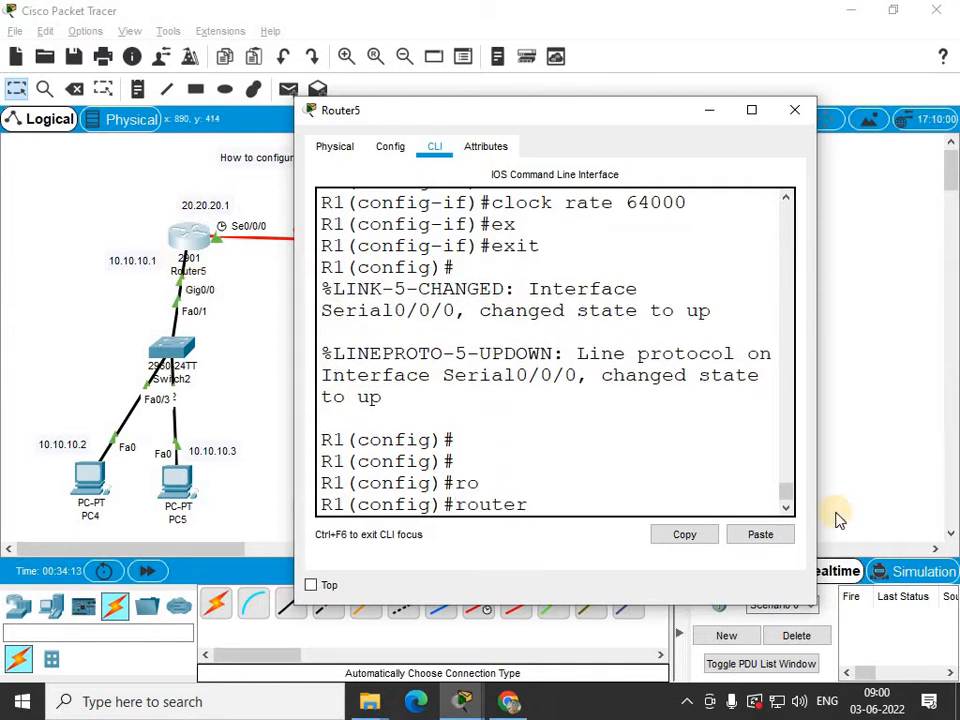
type("e")
key("Tab")
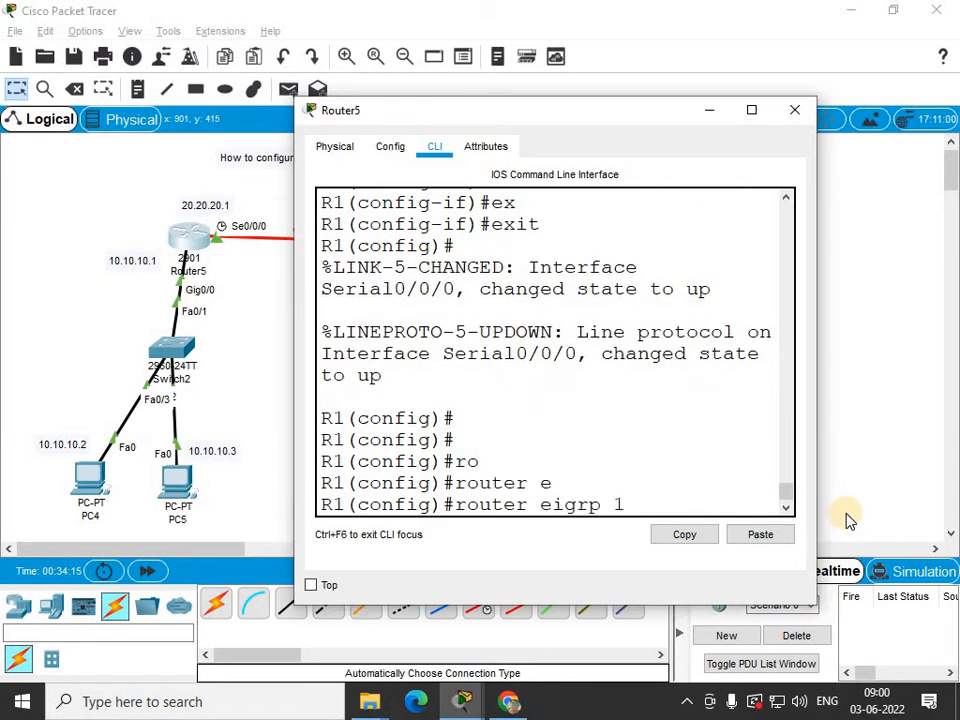
type("1")
key("BackSpace")
type("?")
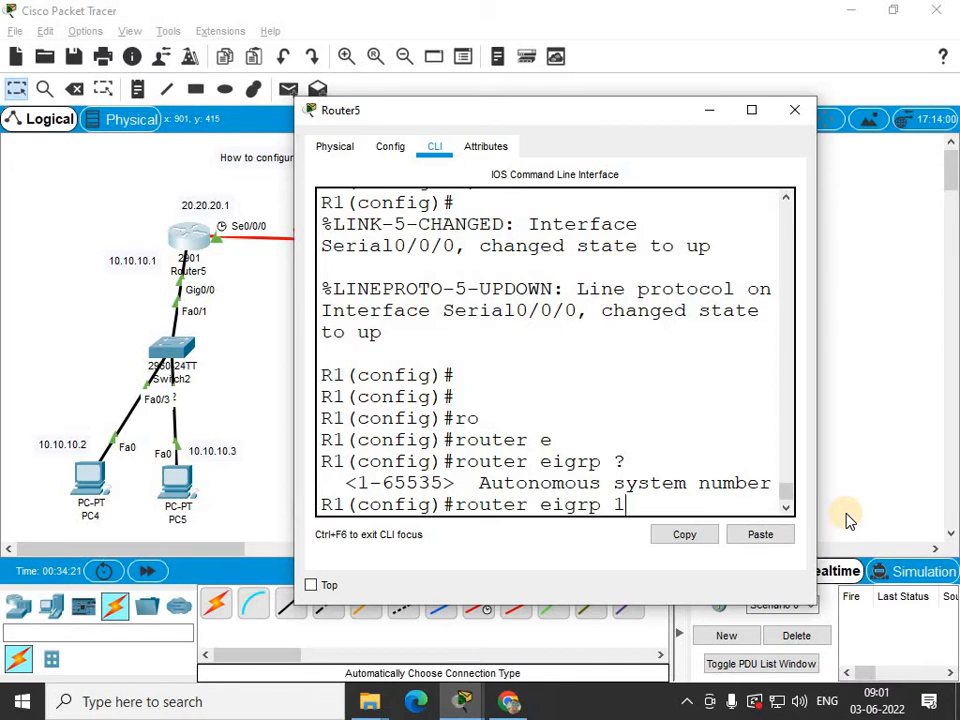
key("Return")
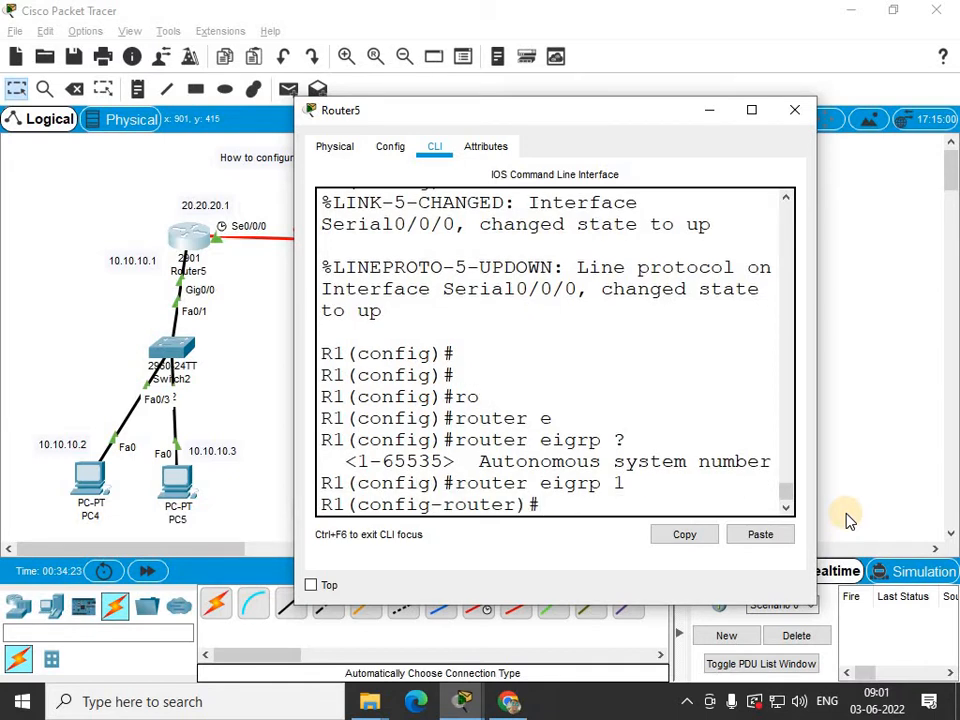
On Router5, advertise network 10.10.10.0 with wildcard mask 0.255.255.255 under EIGRP 1.
type("net")
key("Tab")
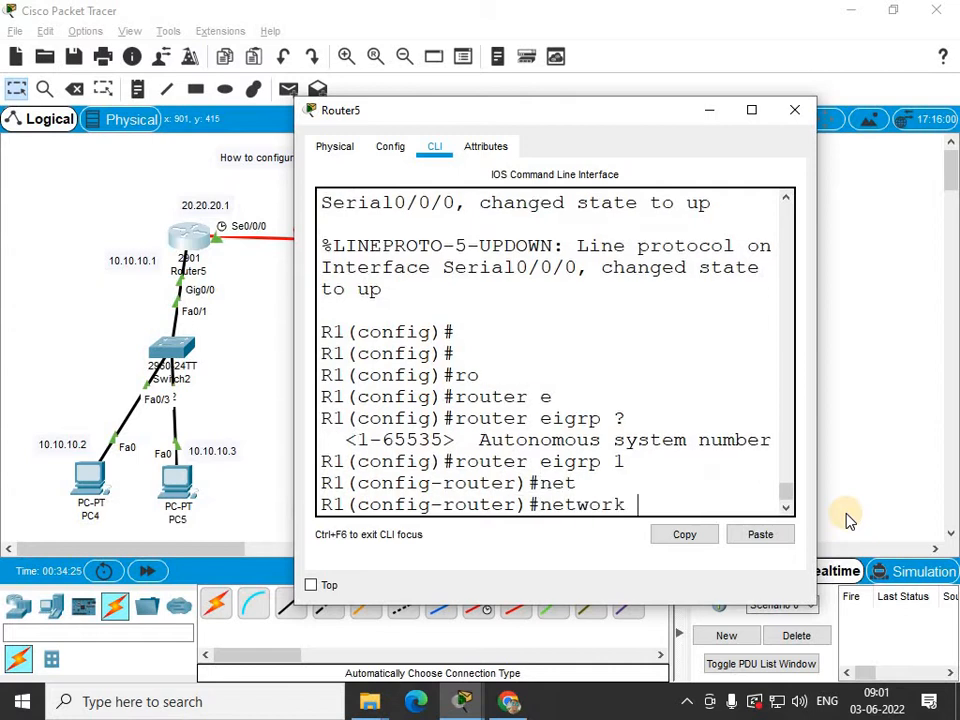
type("10.10.")
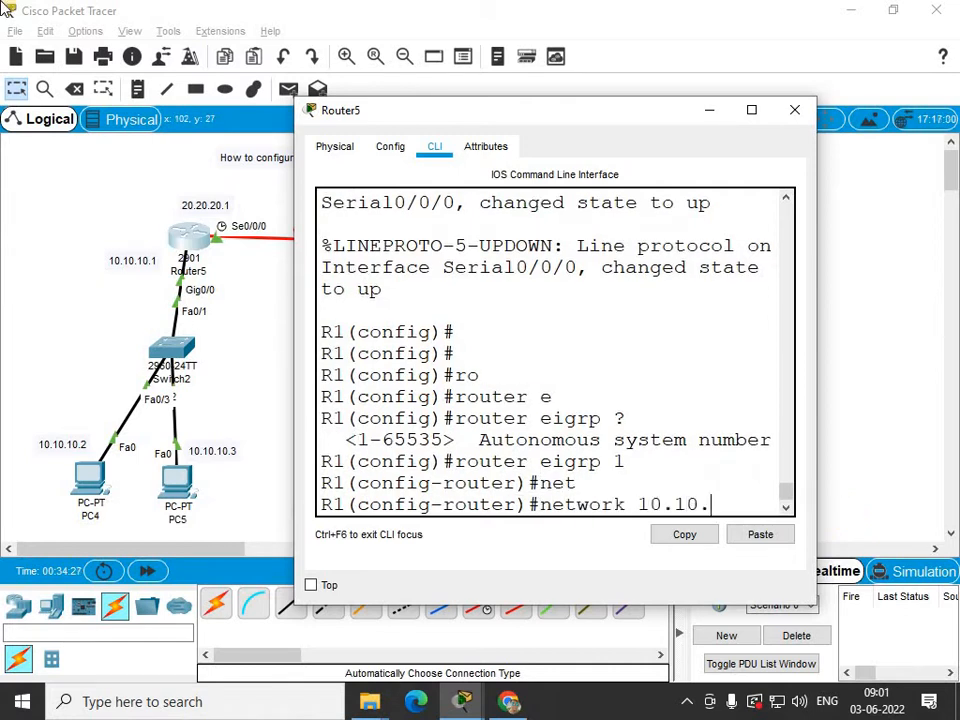
type("10.0 0.255.255")
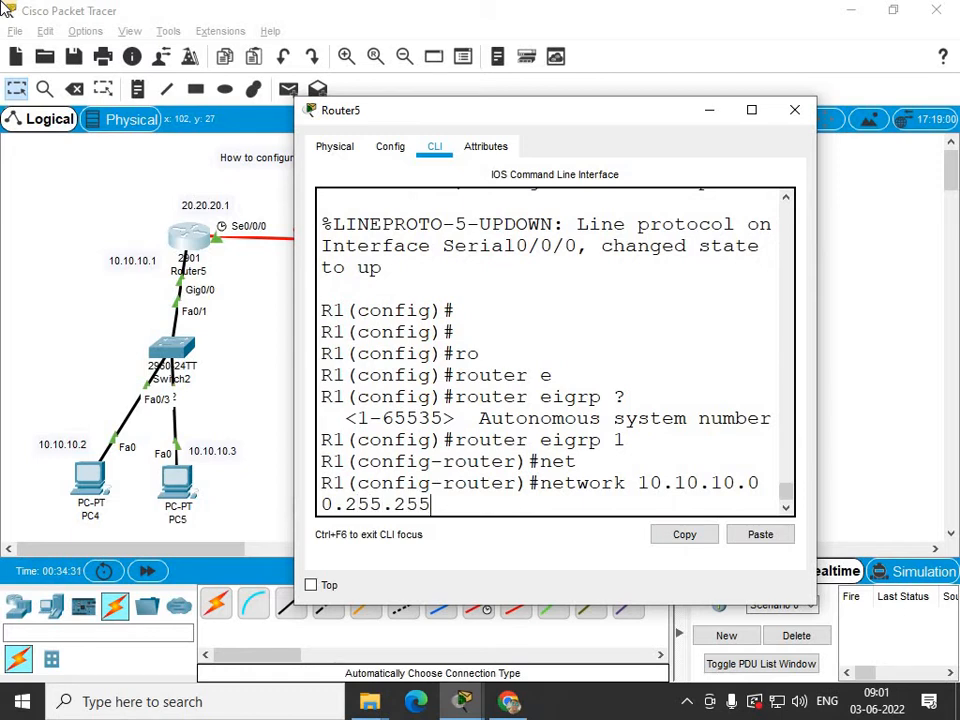
type(".255")
key("Return")
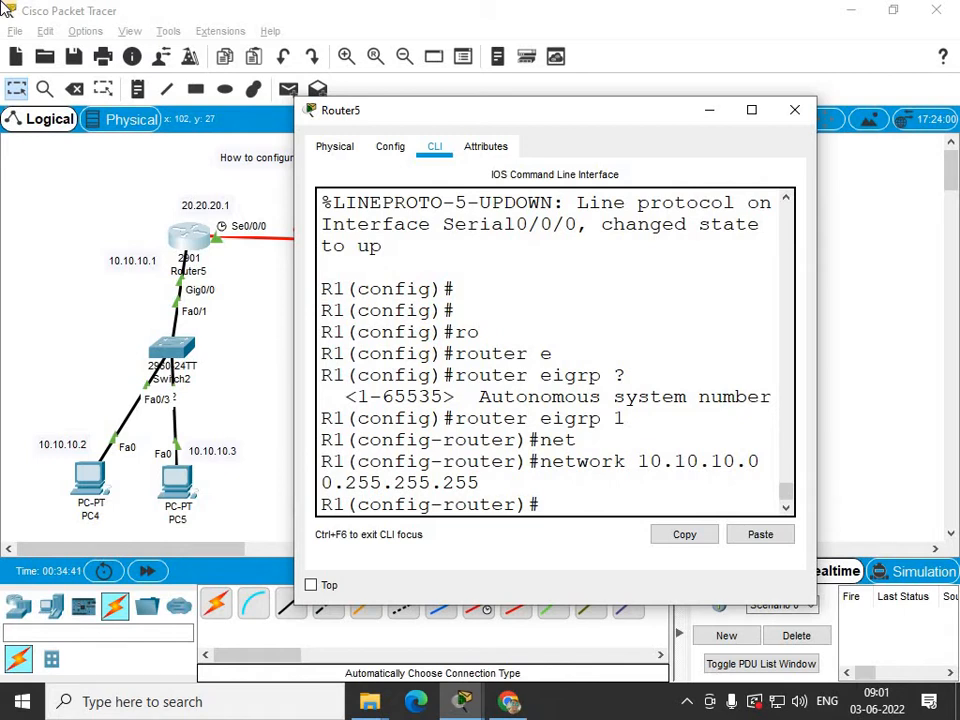
Advertise network 20.20.20.0 with wildcard 0.255.255.255 on Router5, exit router configuration, and close Router5's window.
type("net")
key("Tab")
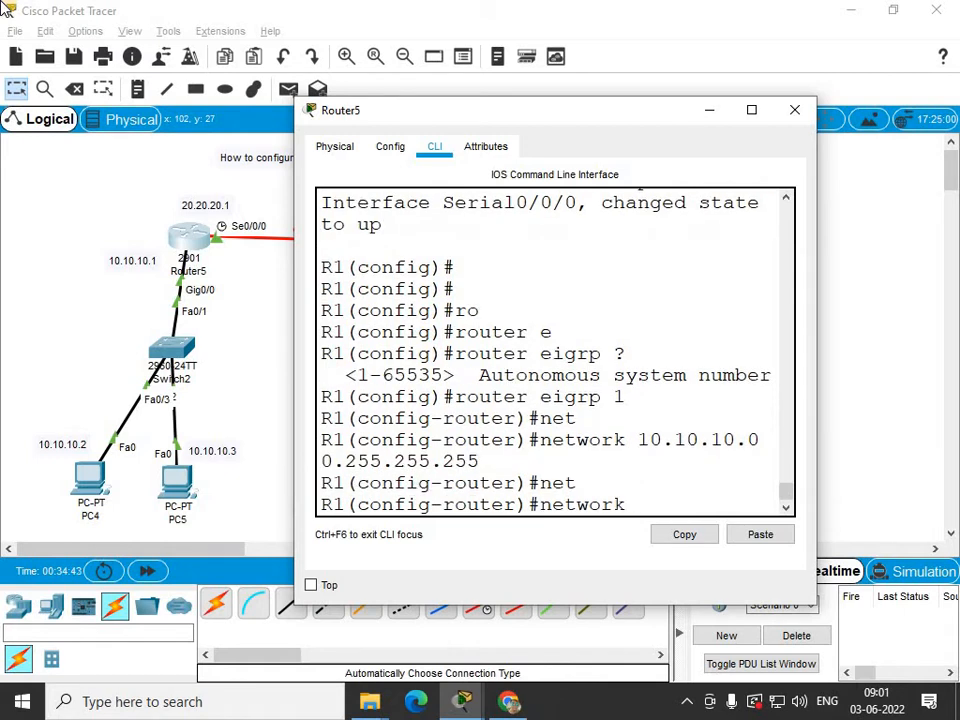
type("20.20.20.0 0.255.")
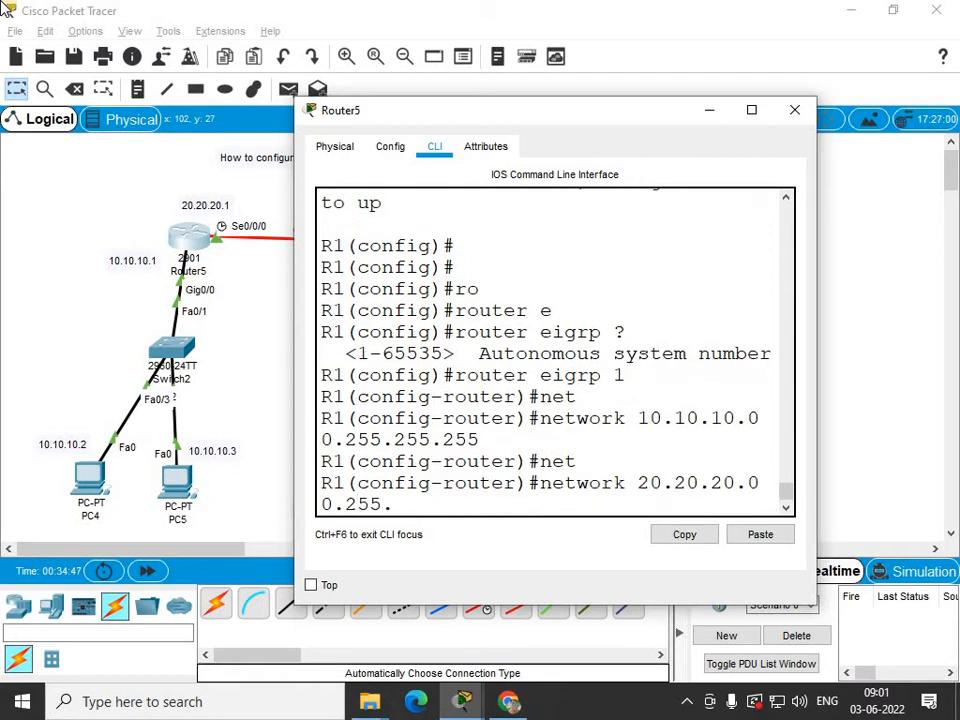
type("255.255")
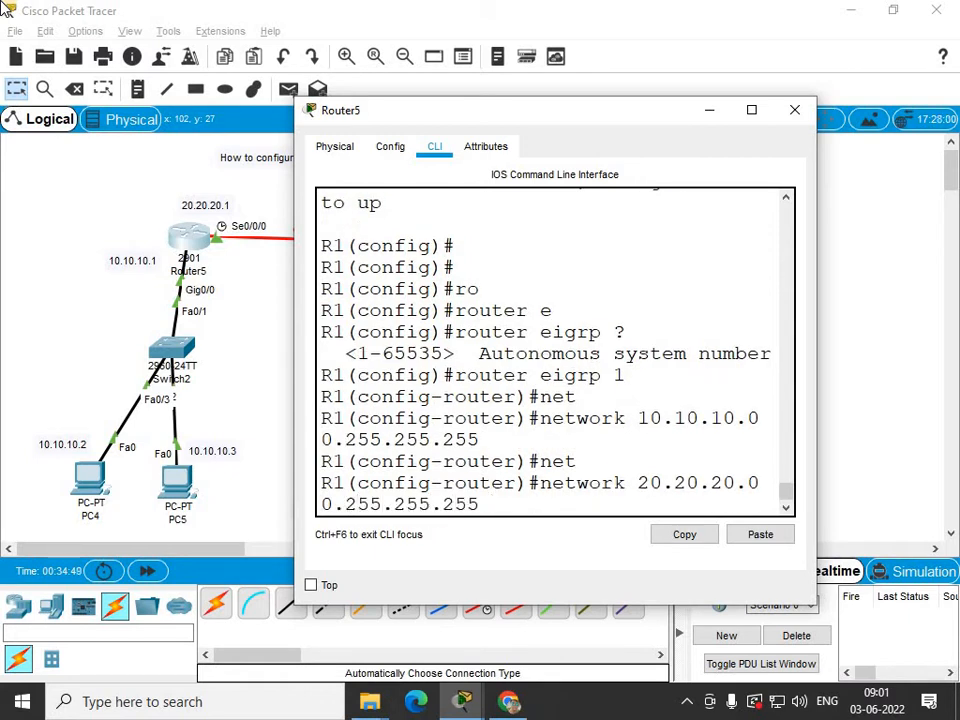
key("Return")
type("ex")
key("Tab")
key("Return")
key("Return")
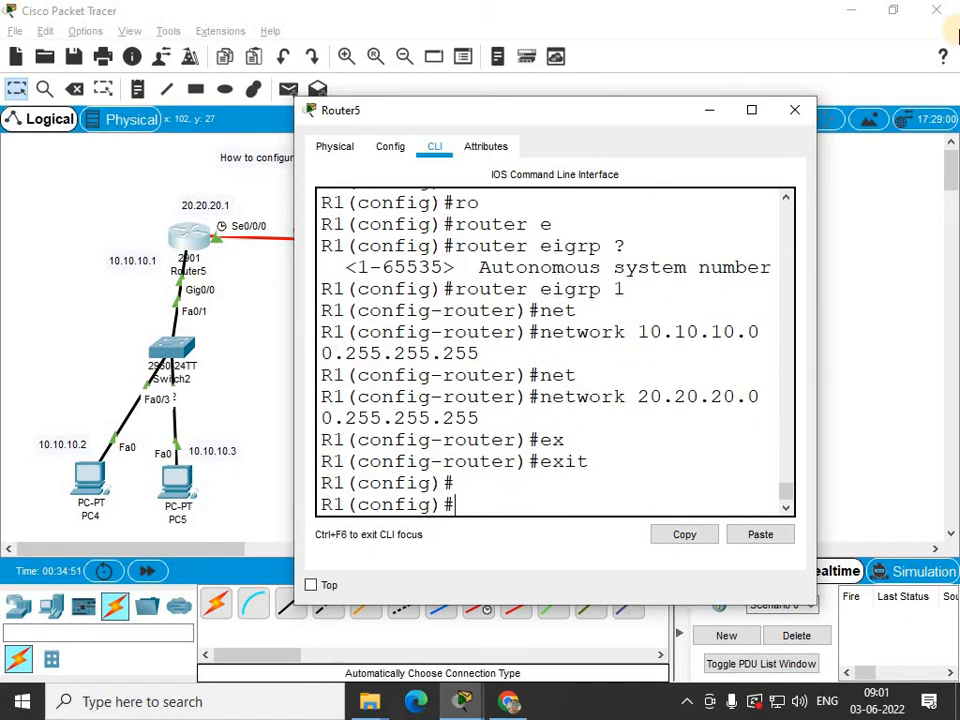
left_click(795, 109)
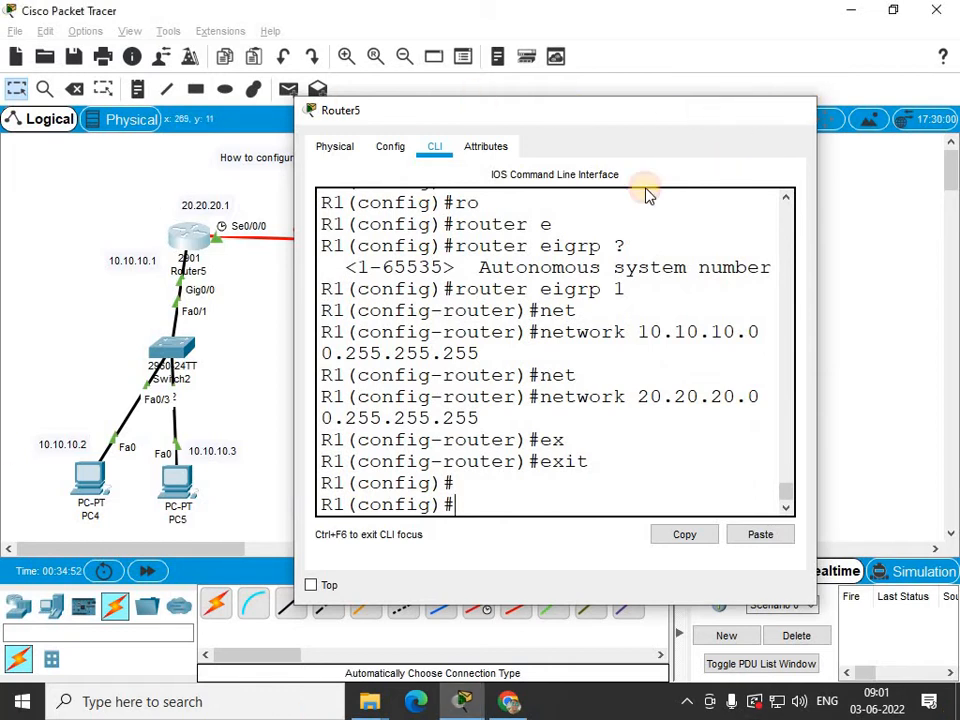
Bring Router6's command line forward and leave interface configuration mode.
left_click(416, 246)
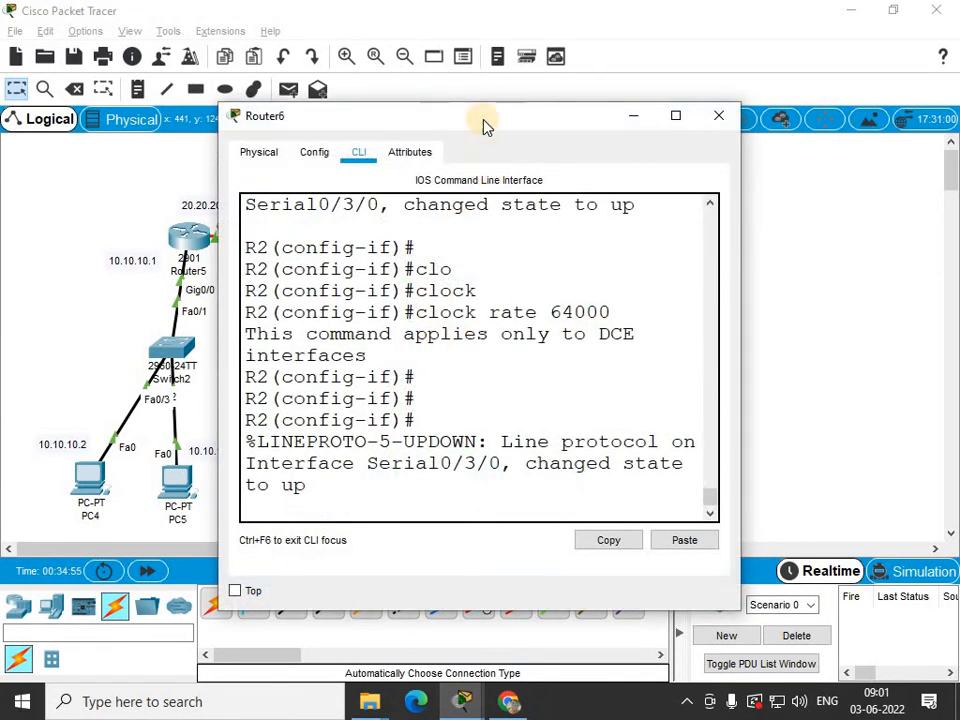
left_click_drag(454, 114, 634, 63)
left_click(634, 205)
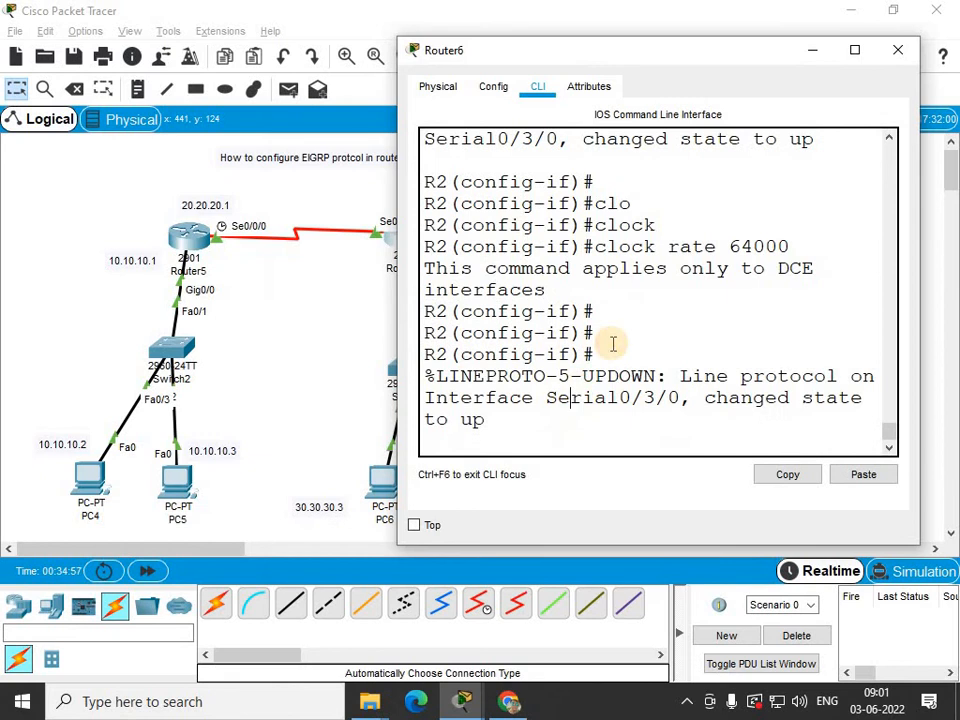
key("Return")
key("Return")
key("Return")
type("ex")
key("Tab")
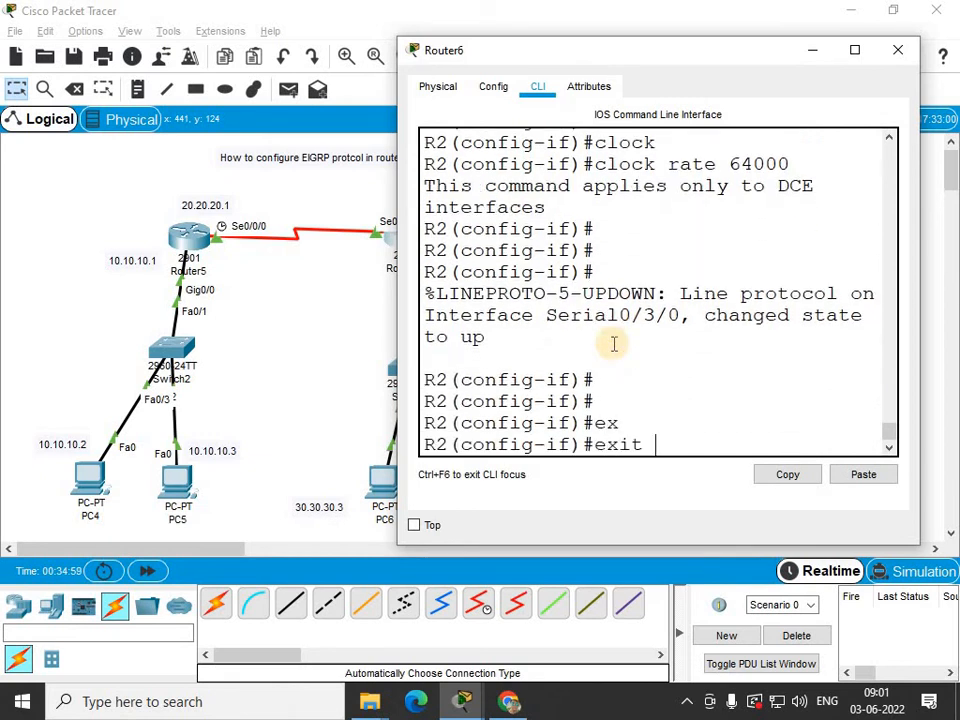
key("Return")
key("Return")
Start EIGRP routing on Router6 with autonomous system number 1.
type("ro")
key("Tab")
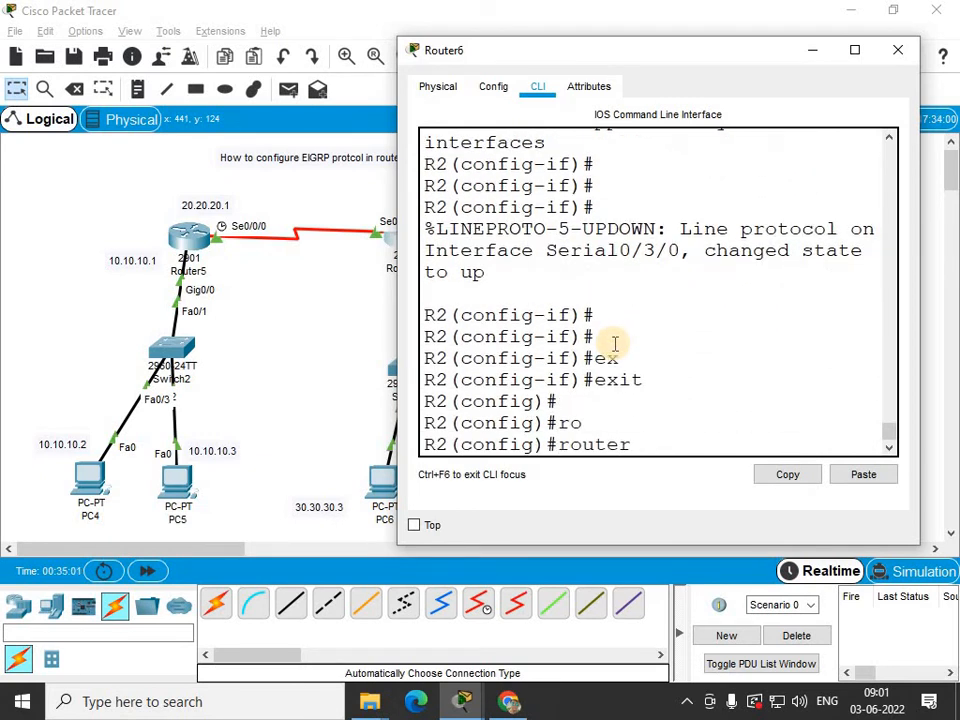
type("e")
key("Tab")
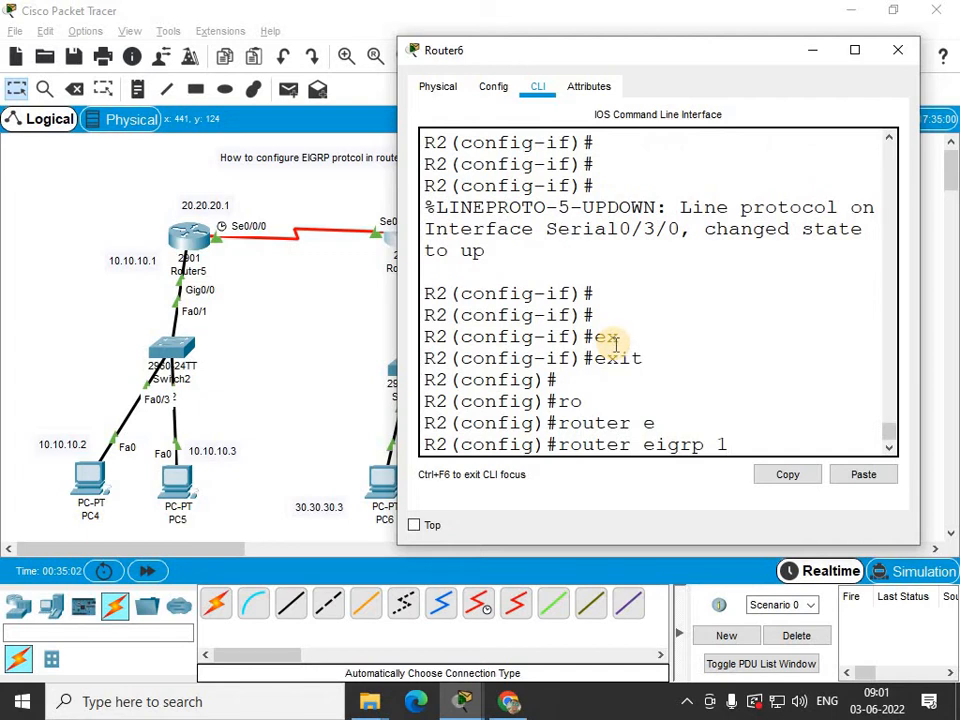
type("1")
key("Return")
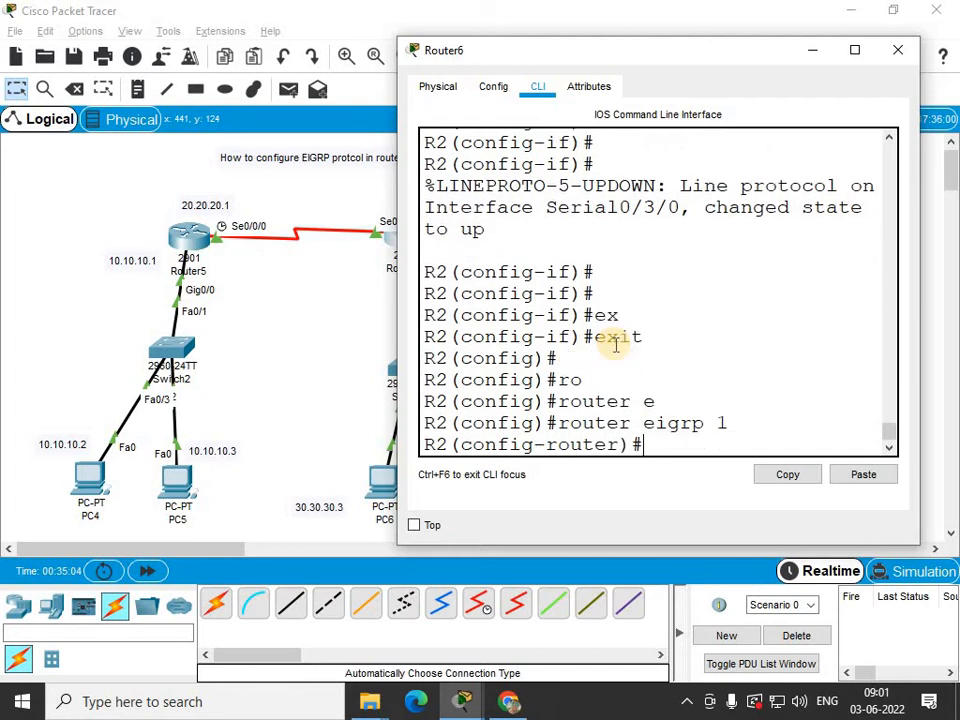
Advertise network 20.20.20.0 with wildcard 0.255.255.255 under Router6's EIGRP process.
type("net")
key("Tab")
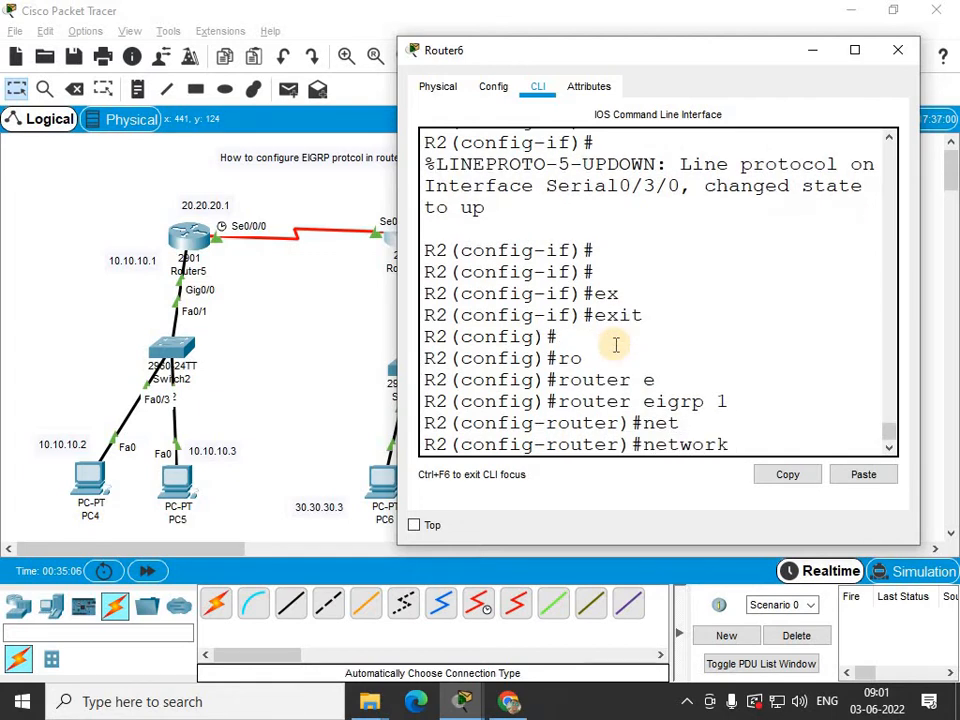
left_click_drag(671, 52, 733, 77)
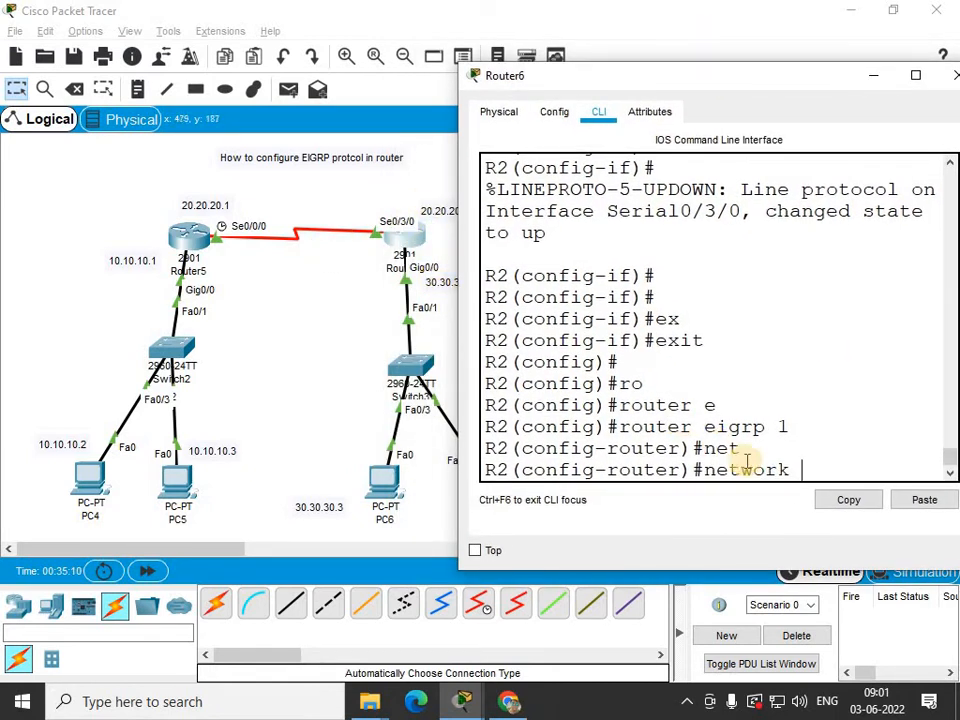
type("20.20.20.0")
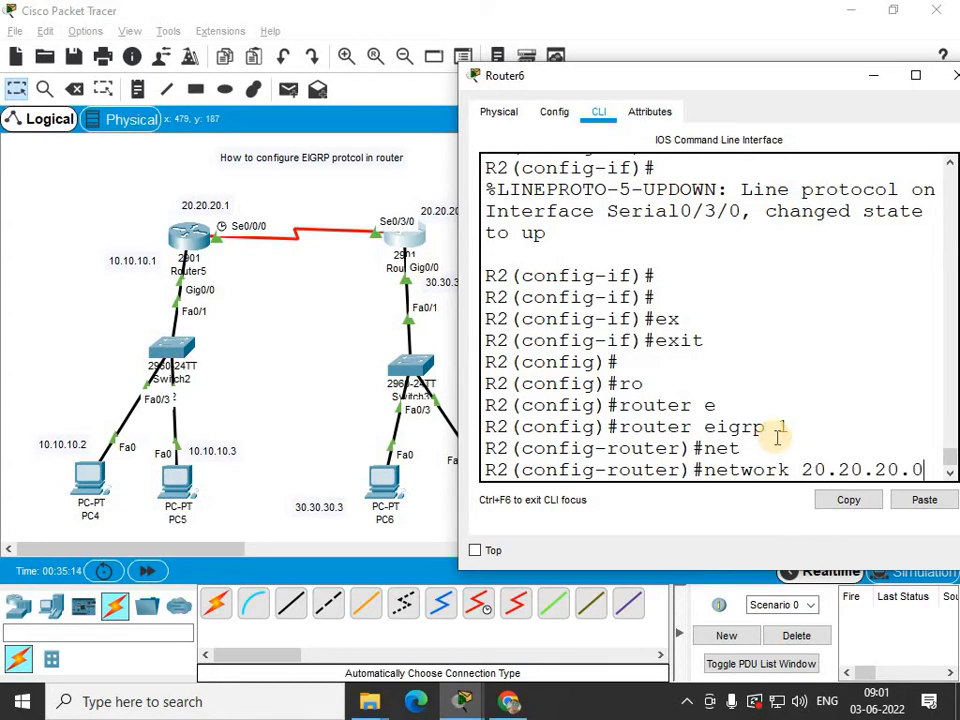
type(" 0.255.255.255")
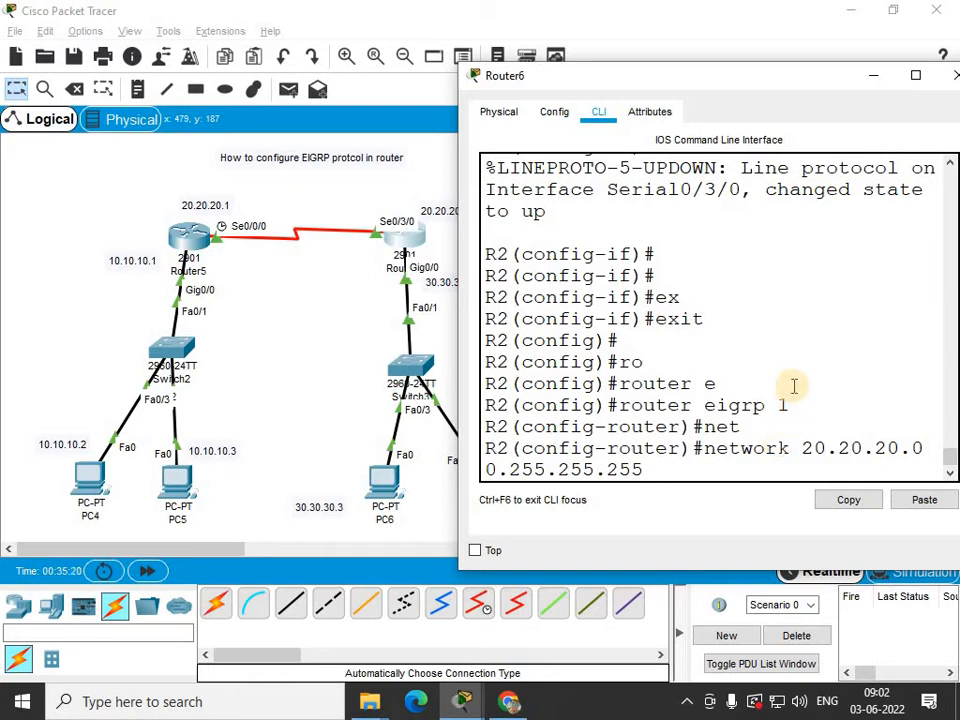
key("Return")
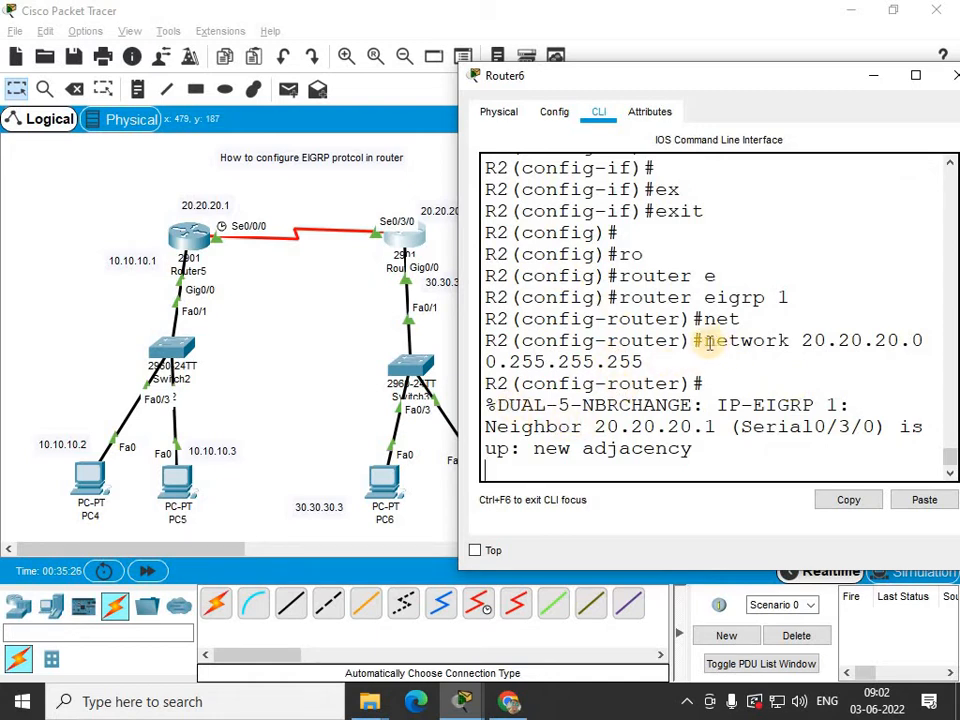
Examine the EIGRP neighbor adjacency message in Router6's command line.
double_click(745, 340)
left_click(490, 405)
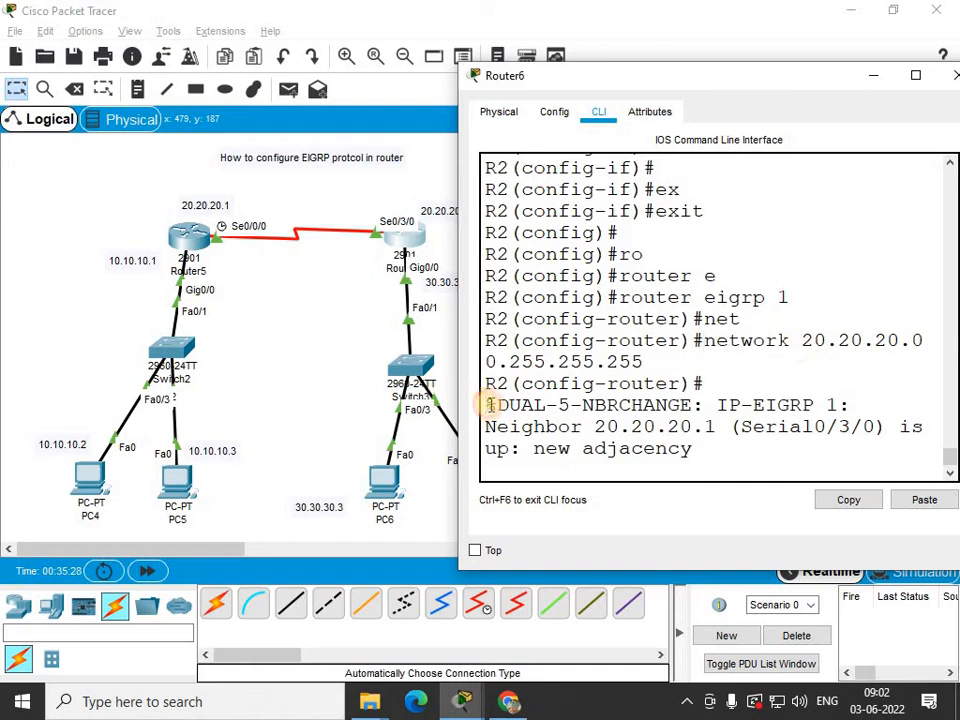
left_click_drag(490, 405, 552, 413)
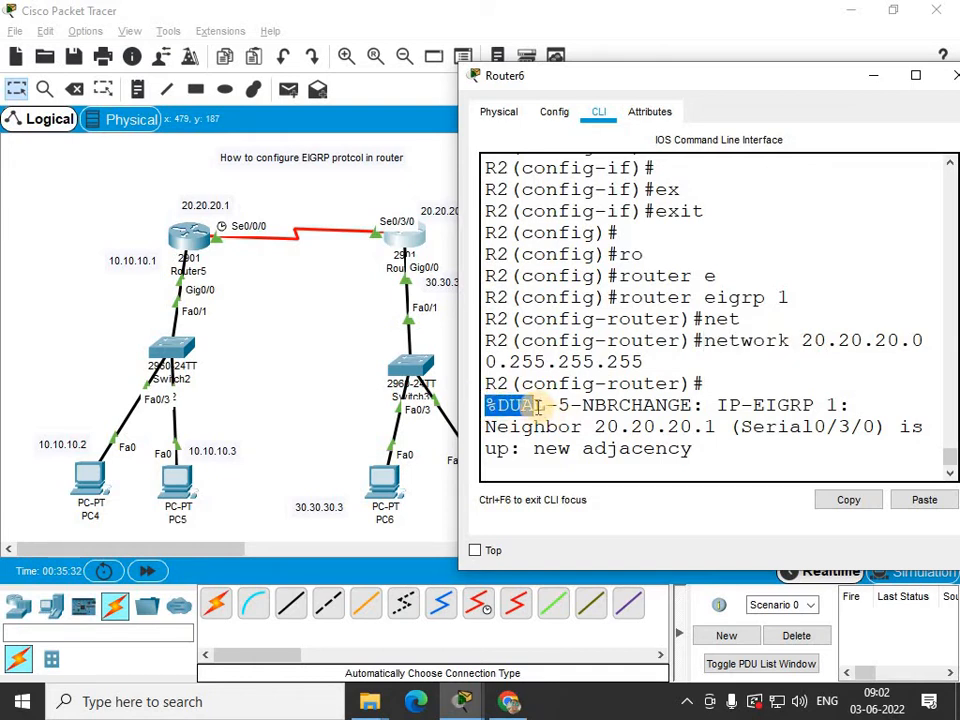
left_click(515, 406)
left_click_drag(500, 406, 538, 403)
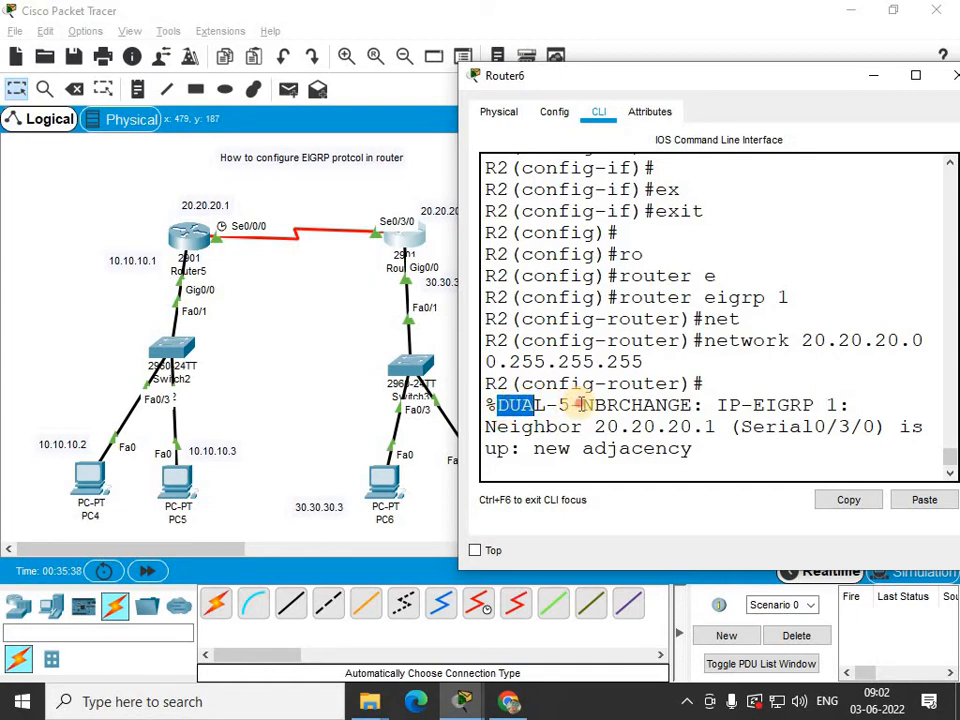
left_click_drag(582, 405, 840, 406)
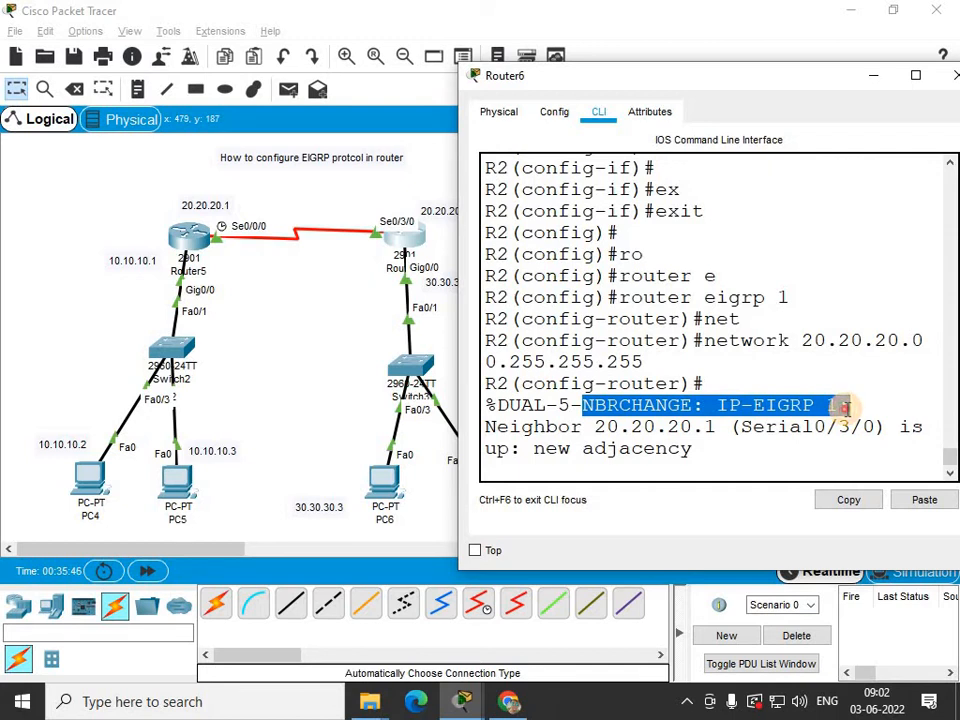
left_click(735, 408)
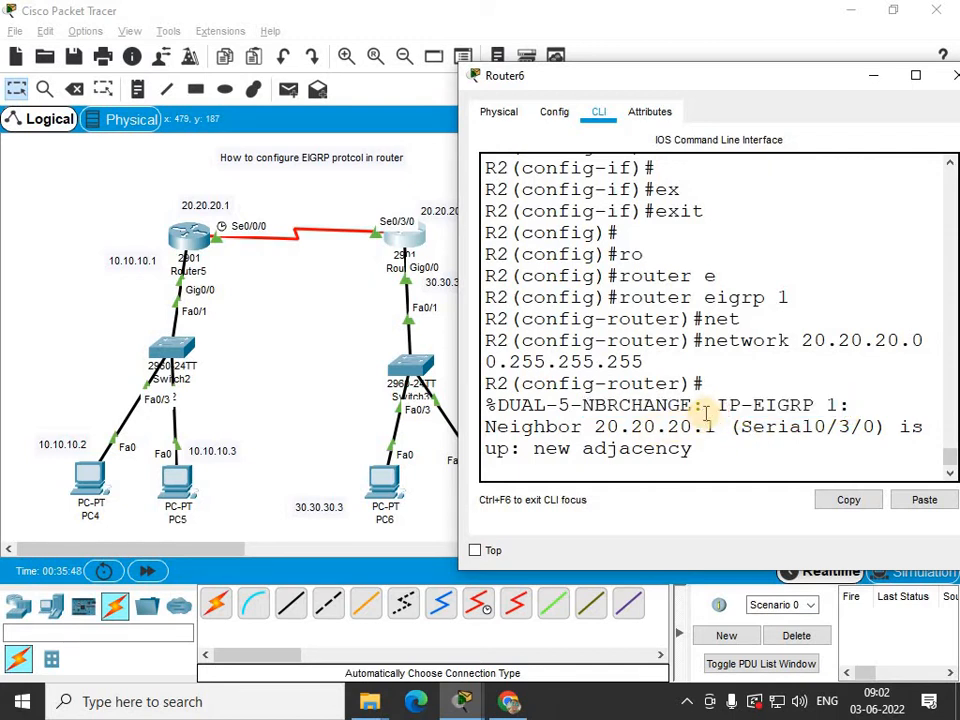
left_click_drag(741, 405, 840, 404)
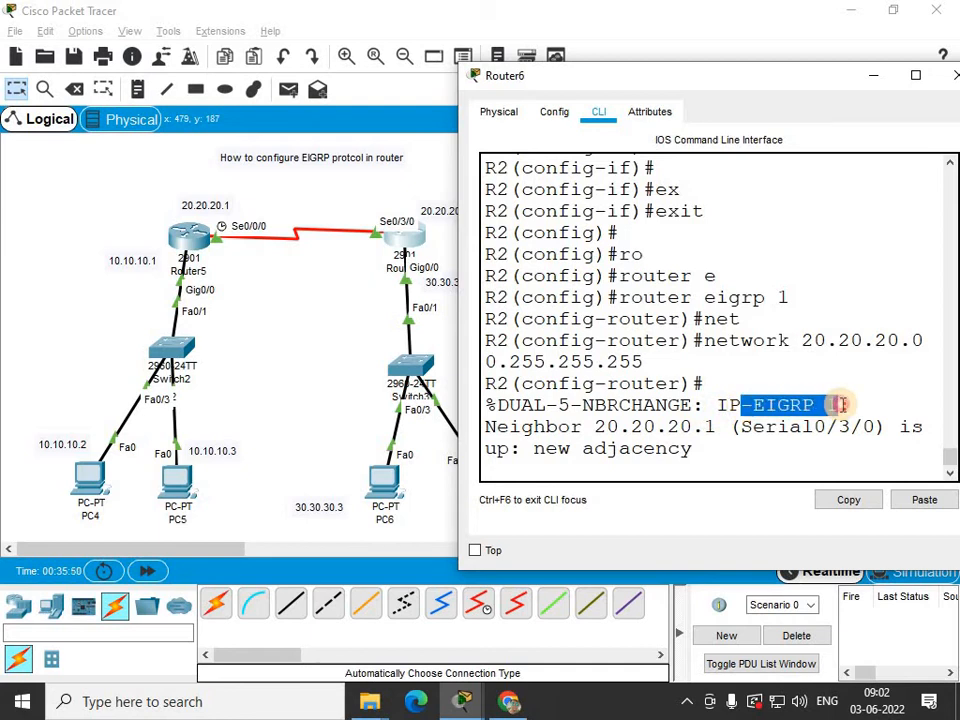
left_click_drag(512, 427, 871, 430)
left_click(719, 463)
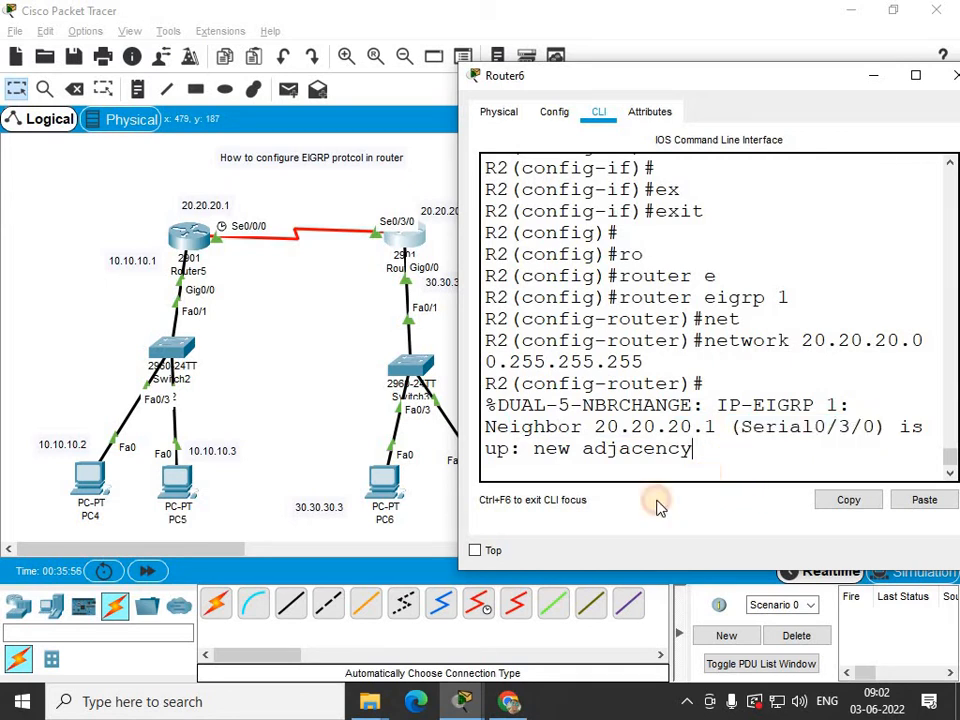
Advertise network 30.30.30.0 with wildcard 0.255.255.255 on Router6 and exit router configuration.
key("Return")
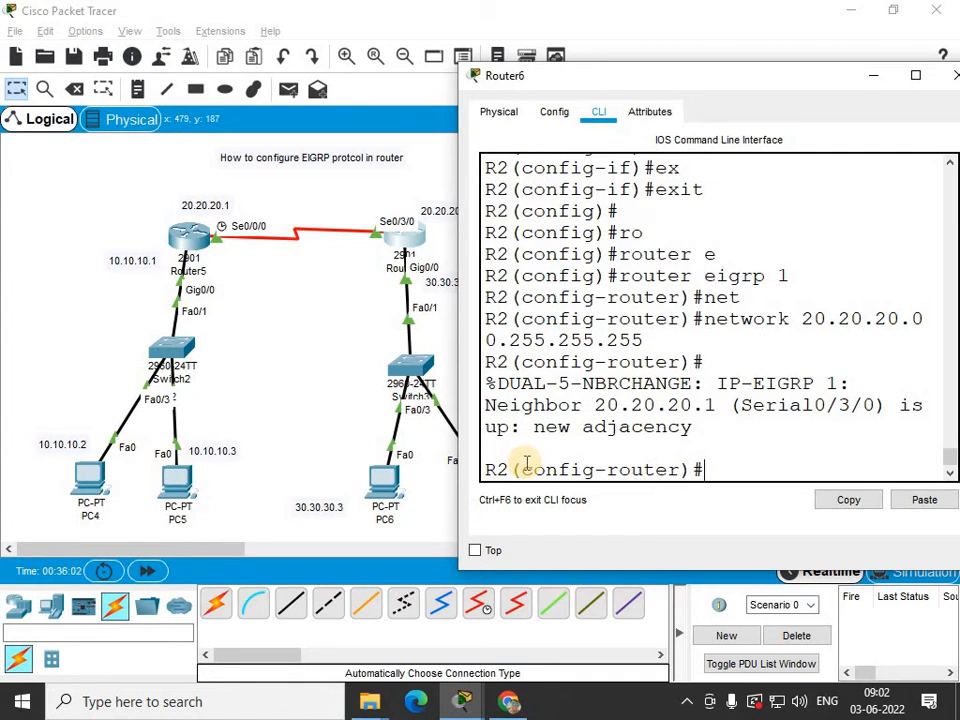
type("net")
key("Tab")
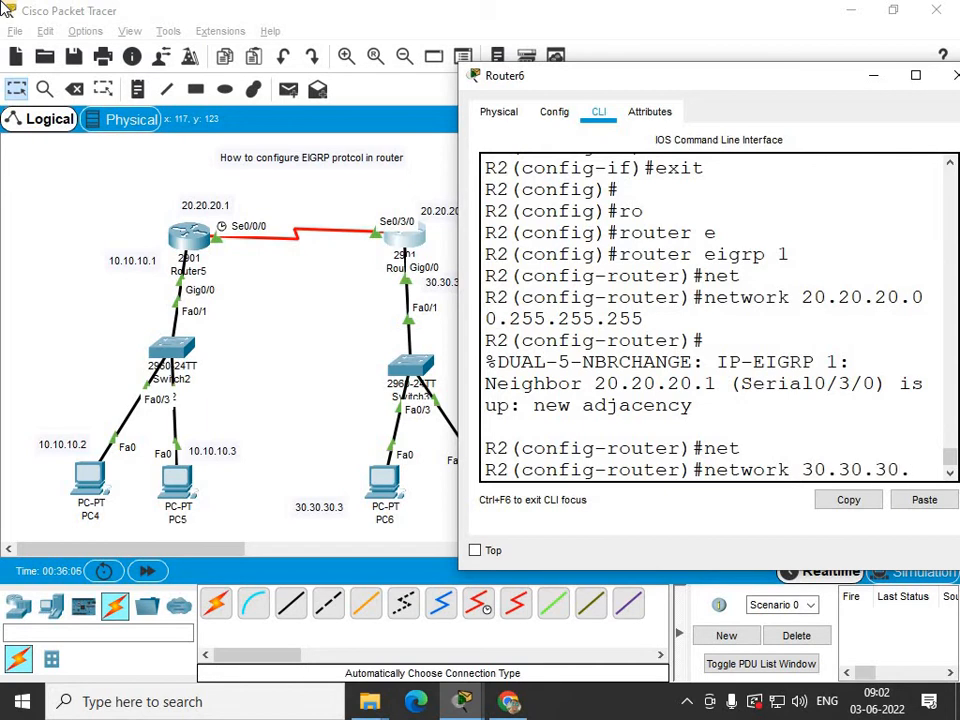
type("30.30.30.0 0.2")
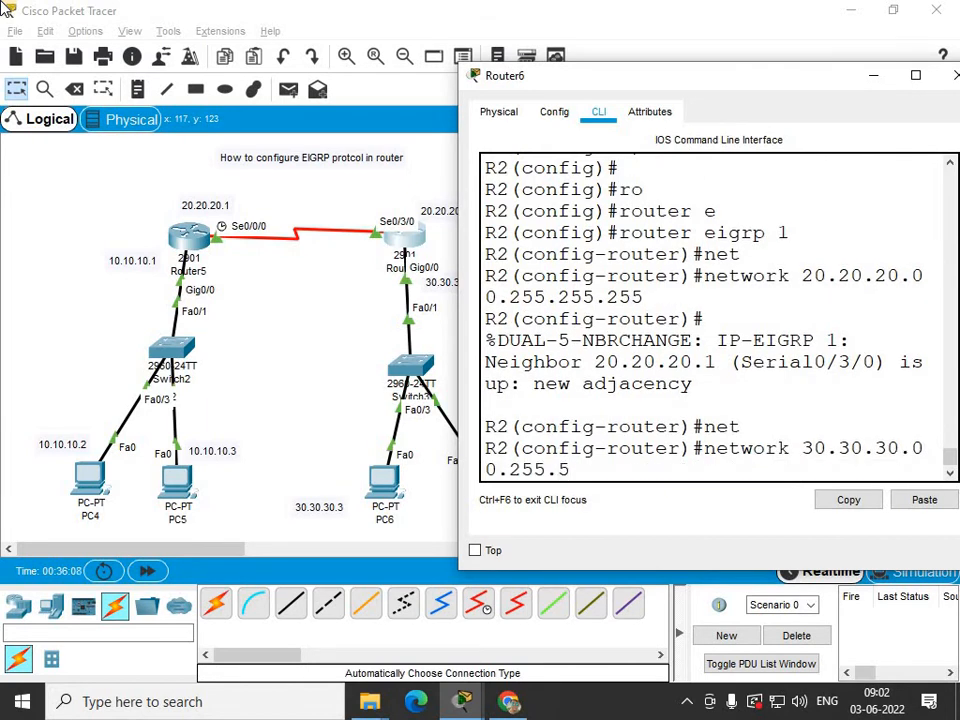
type("55.255.2")
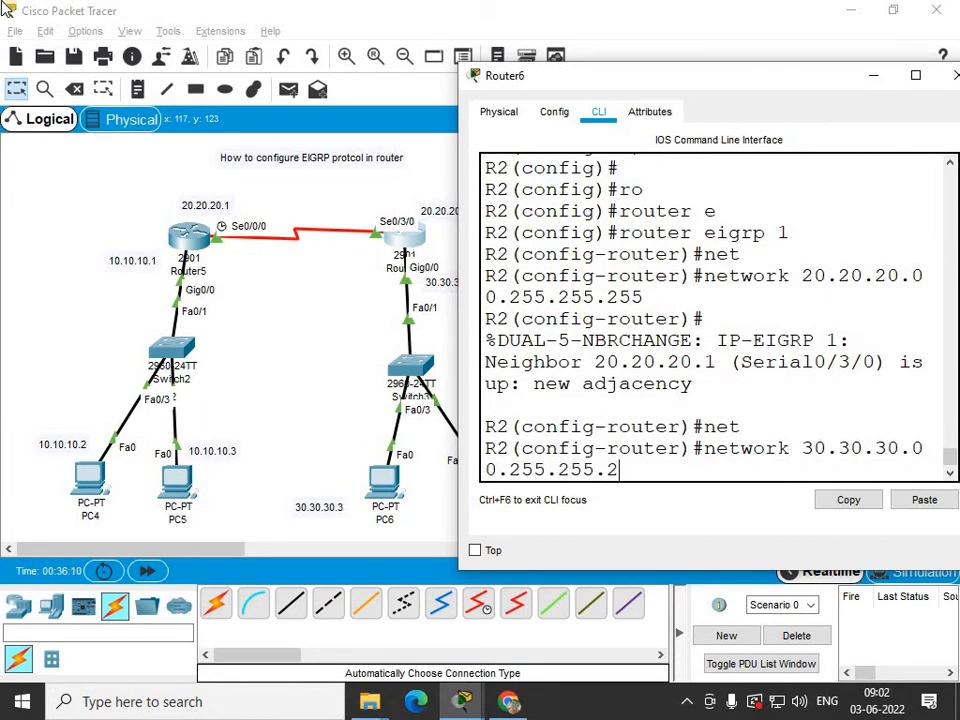
type("55")
key("Return")
type("ex")
key("Tab")
key("Return")
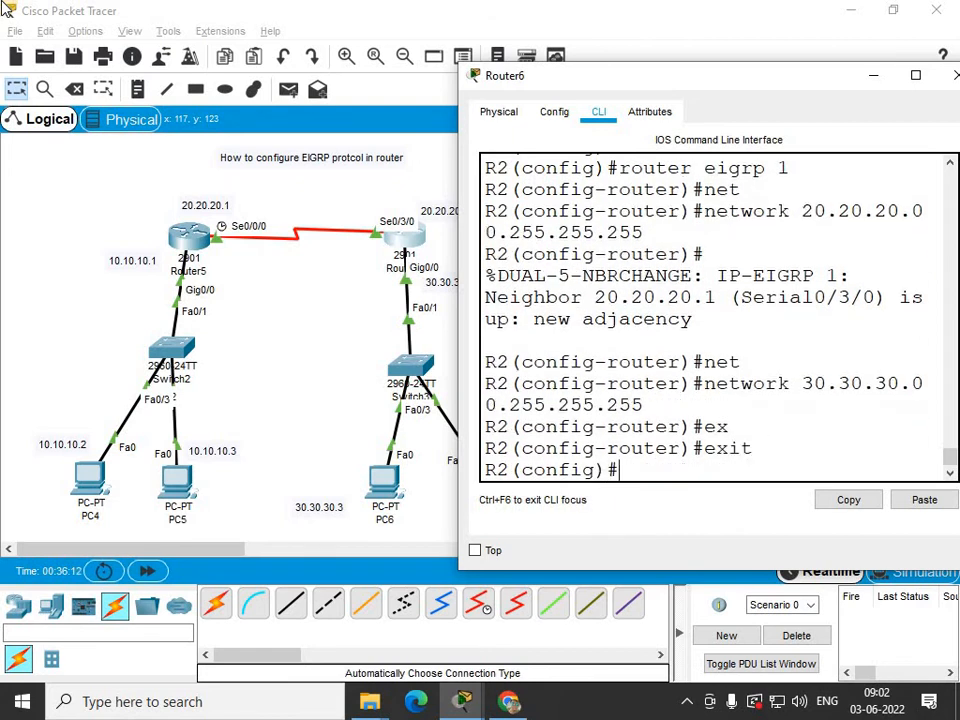
key("Return")
Maximize Router6's window, leave configuration mode, and display the IP routing table.
left_click(920, 76)
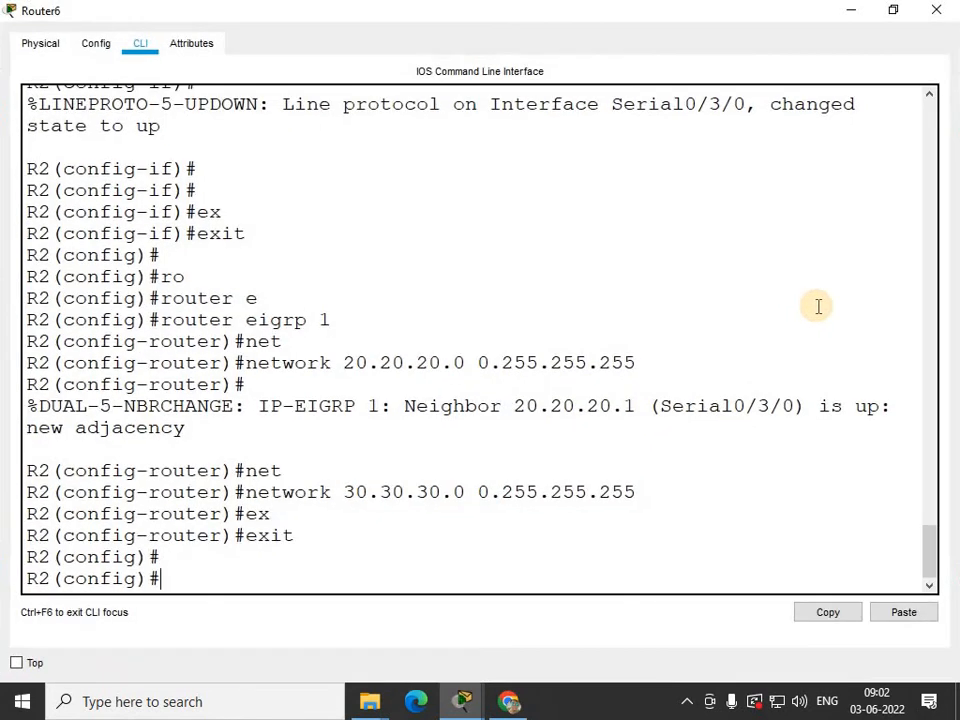
type("ex")
key("Tab")
key("Return")
key("Return")
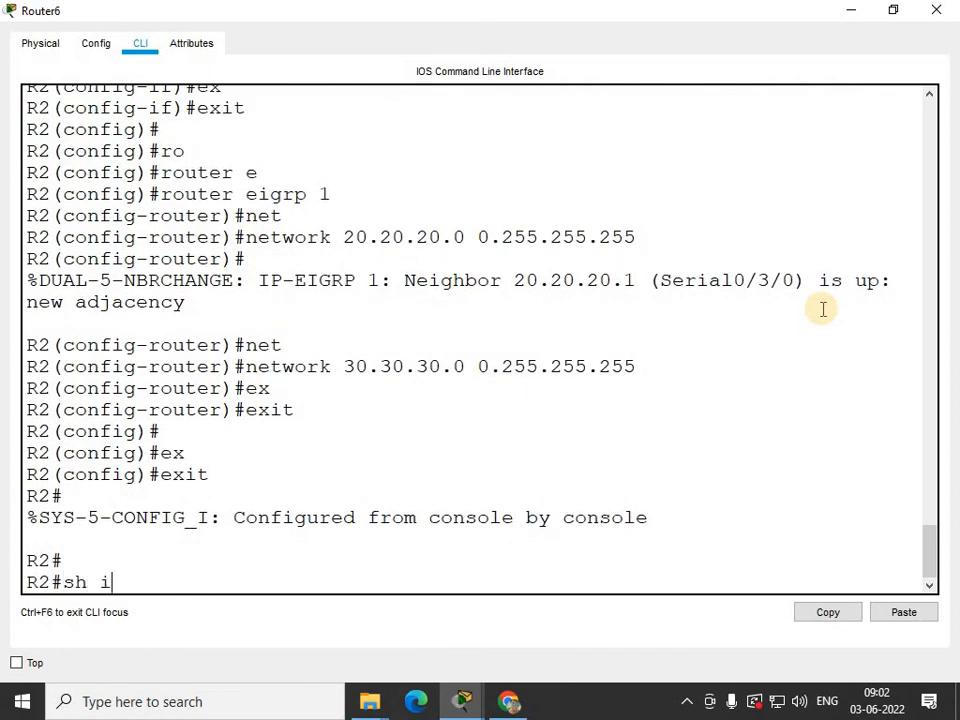
type("sh ip ro")
key("Tab")
key("Return")
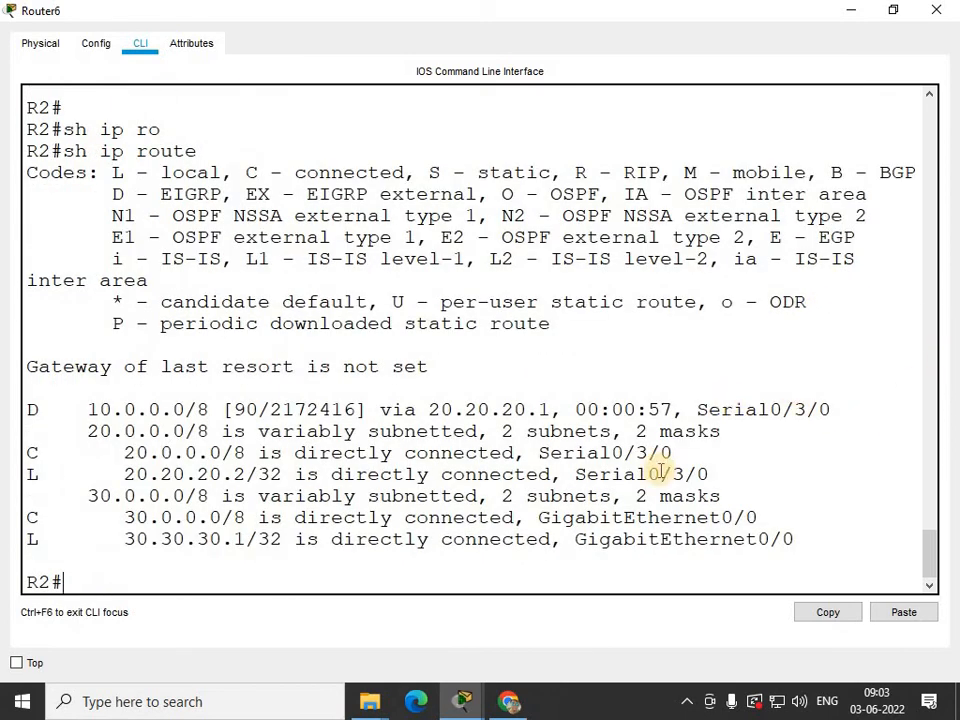
Examine the EIGRP-learned and directly connected routes in Router6's routing table, then close its window.
double_click(33, 453)
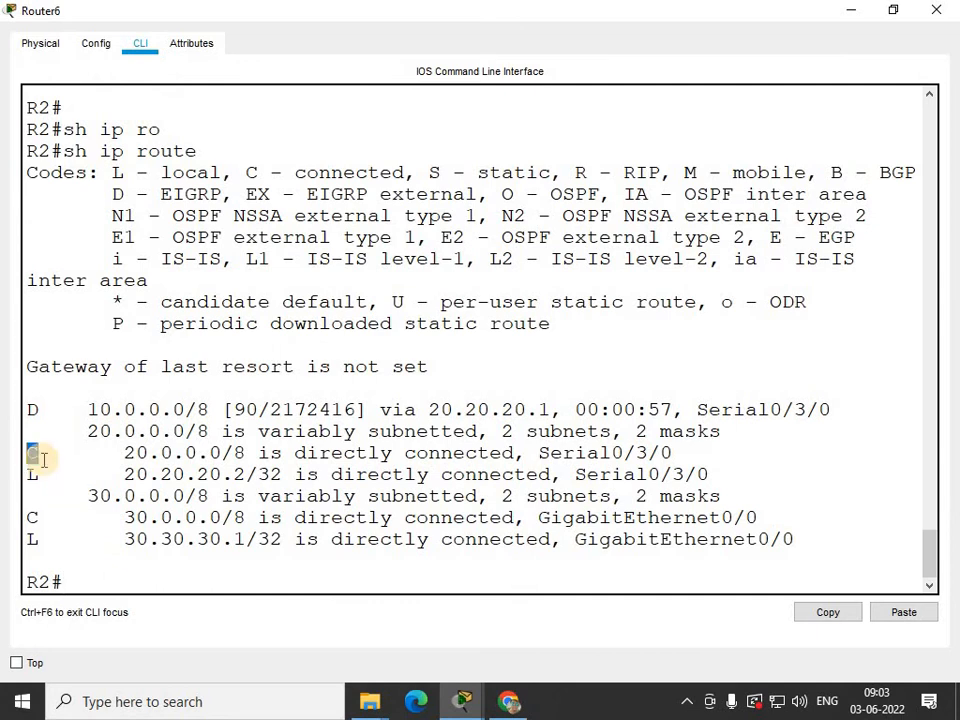
left_click_drag(113, 453, 208, 474)
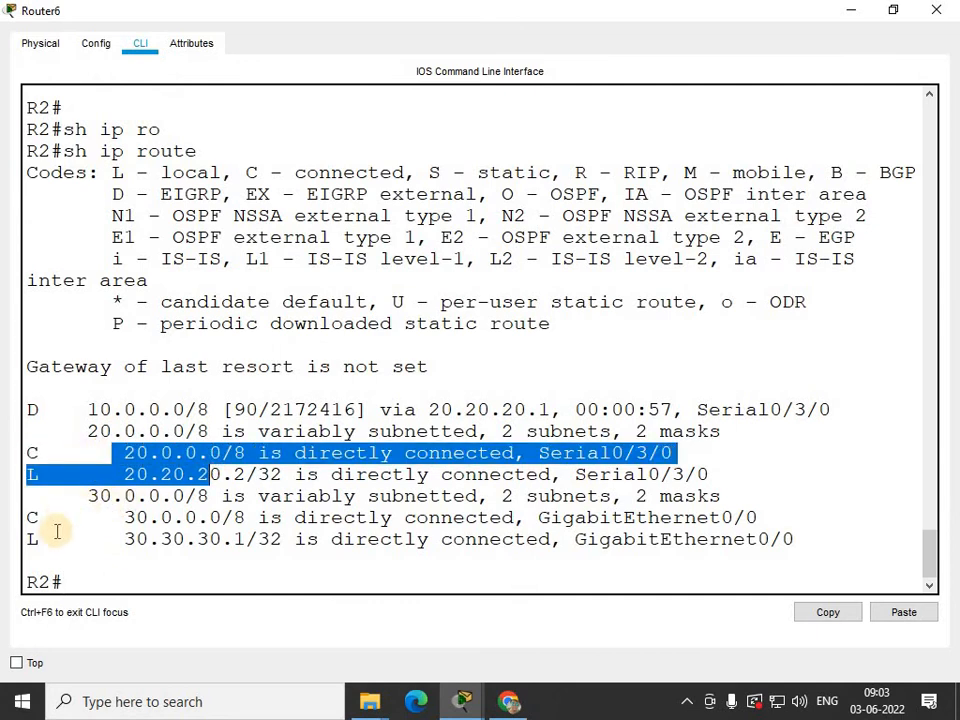
left_click_drag(100, 539, 246, 539)
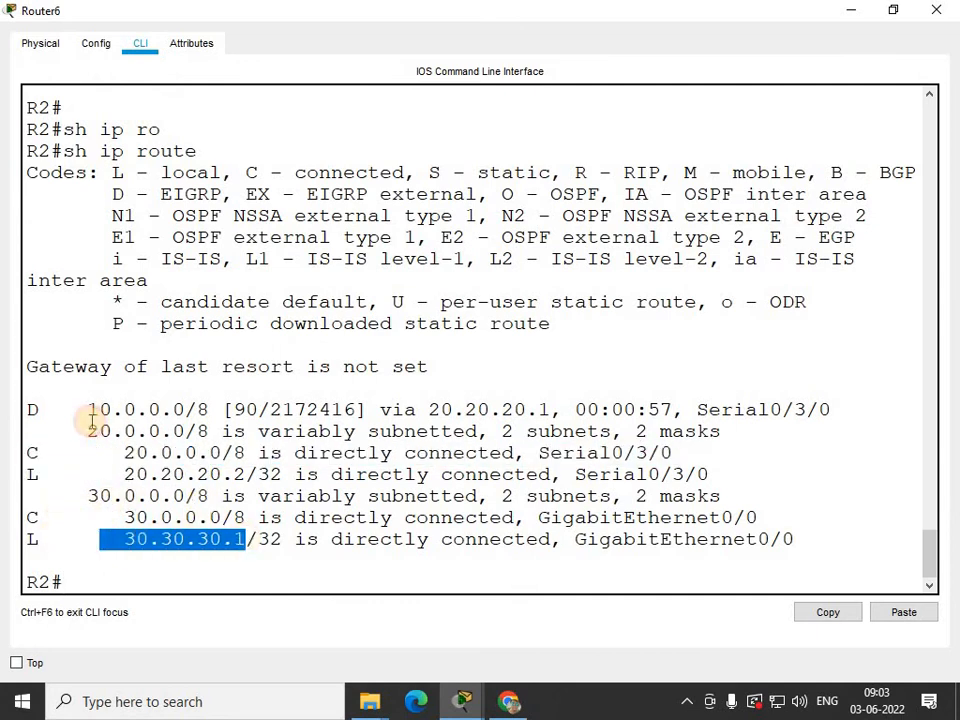
left_click_drag(100, 453, 771, 553)
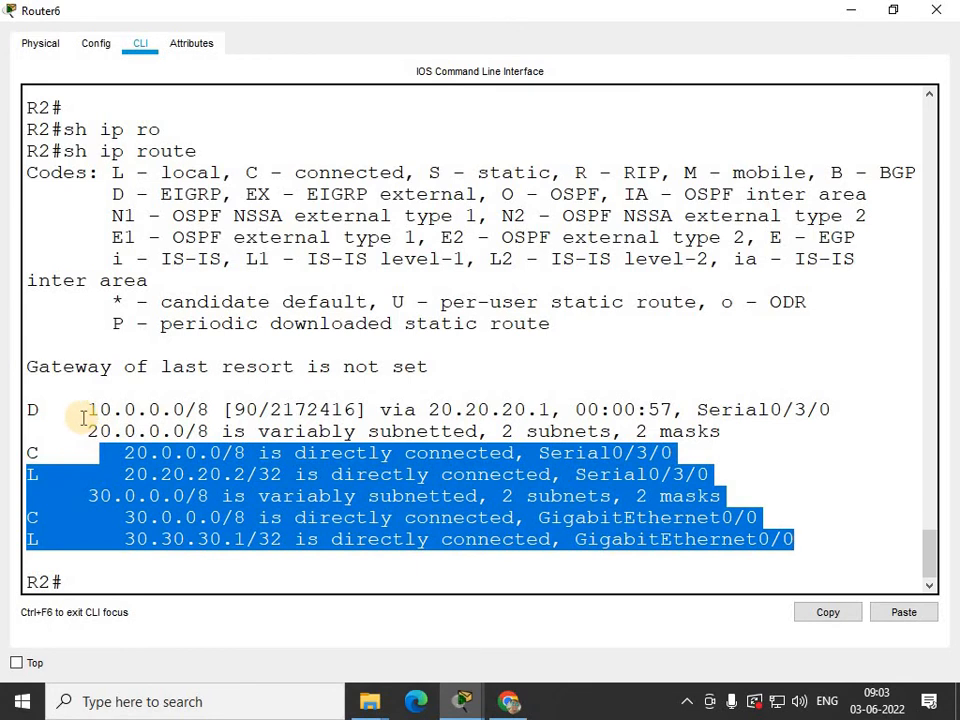
left_click_drag(97, 409, 176, 409)
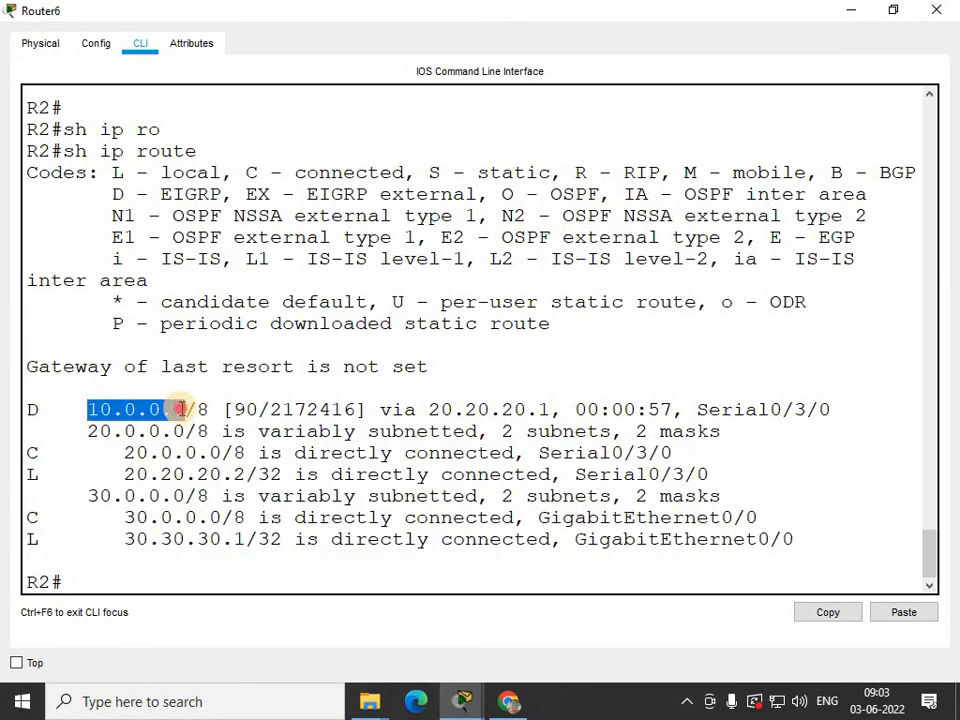
left_click(244, 409)
left_click_drag(238, 410, 830, 411)
left_click(936, 10)
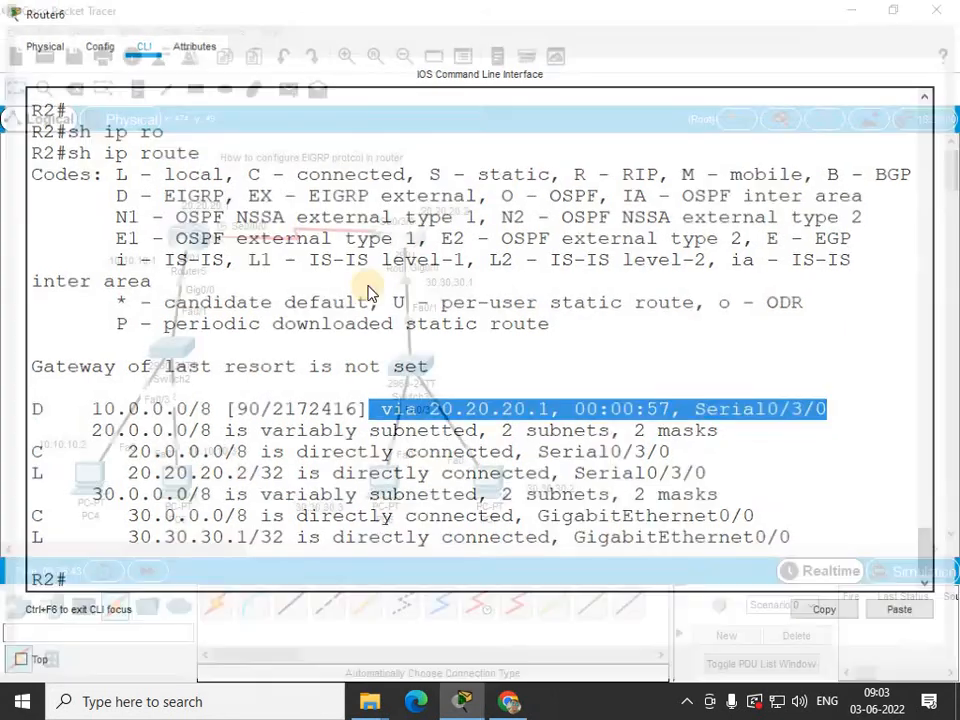
Leave configuration mode on Router5 and display its IP routing table.
left_click(192, 234)
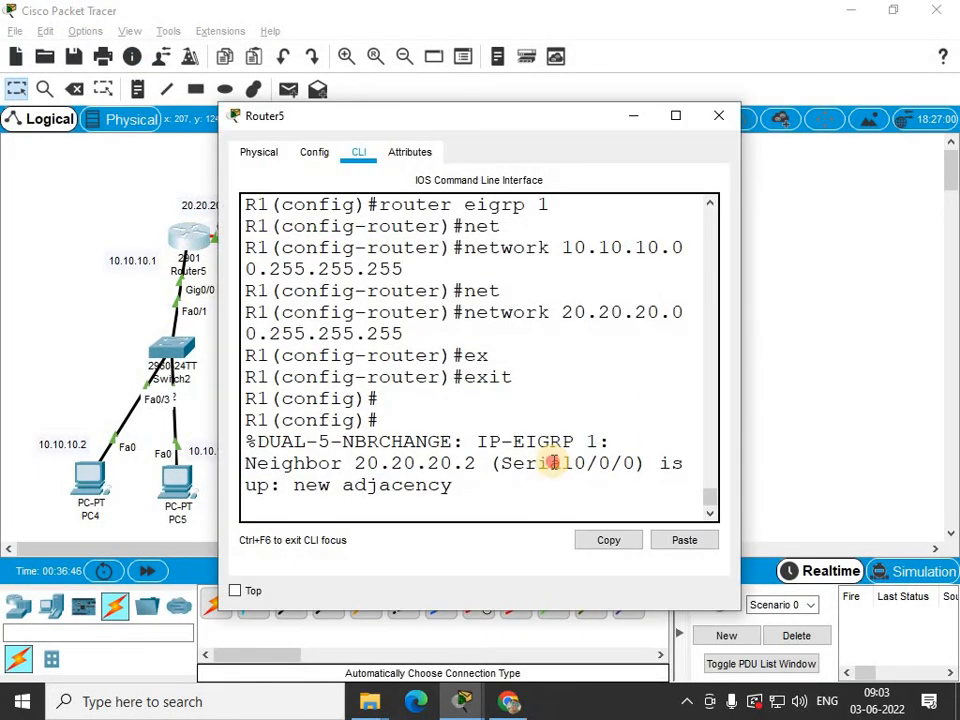
key("Return")
key("Return")
type("ex")
key("Tab")
key("Return")
key("Return")
key("Return")
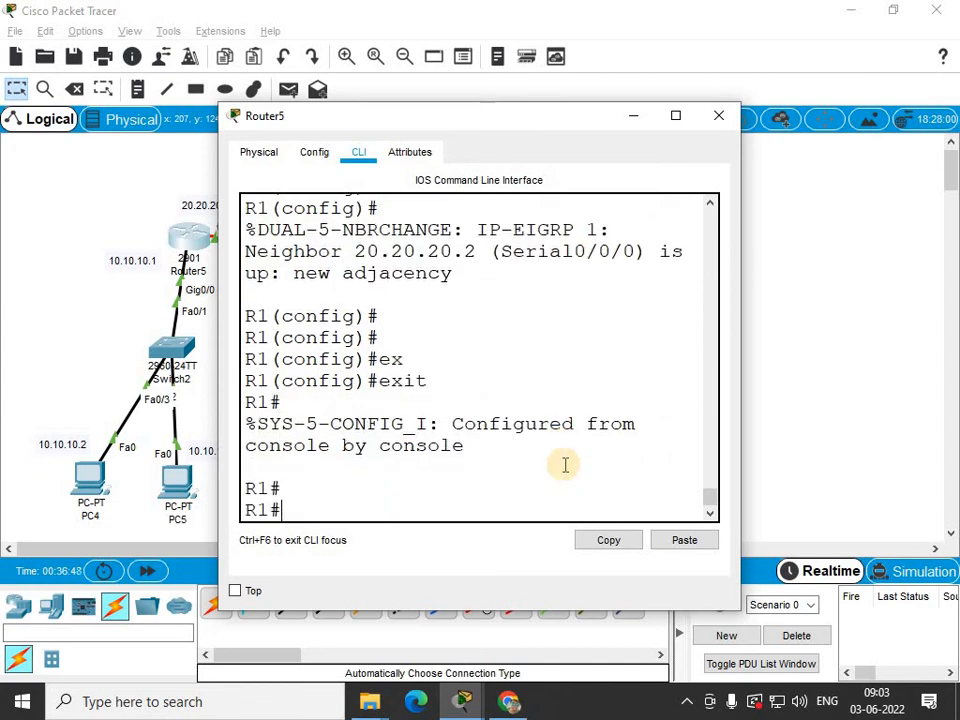
type("sh ip ro")
key("Tab")
key("Return")
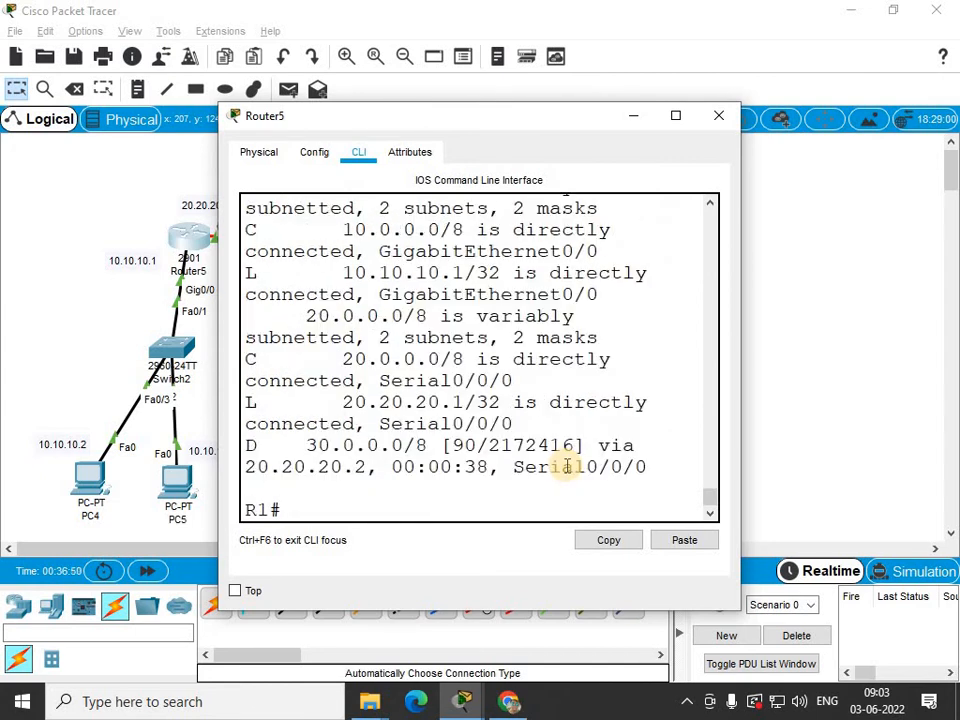
Maximize Router5's window, examine the EIGRP route to 30.0.0.0/8 via 20.20.20.2, and close the window.
left_click(675, 116)
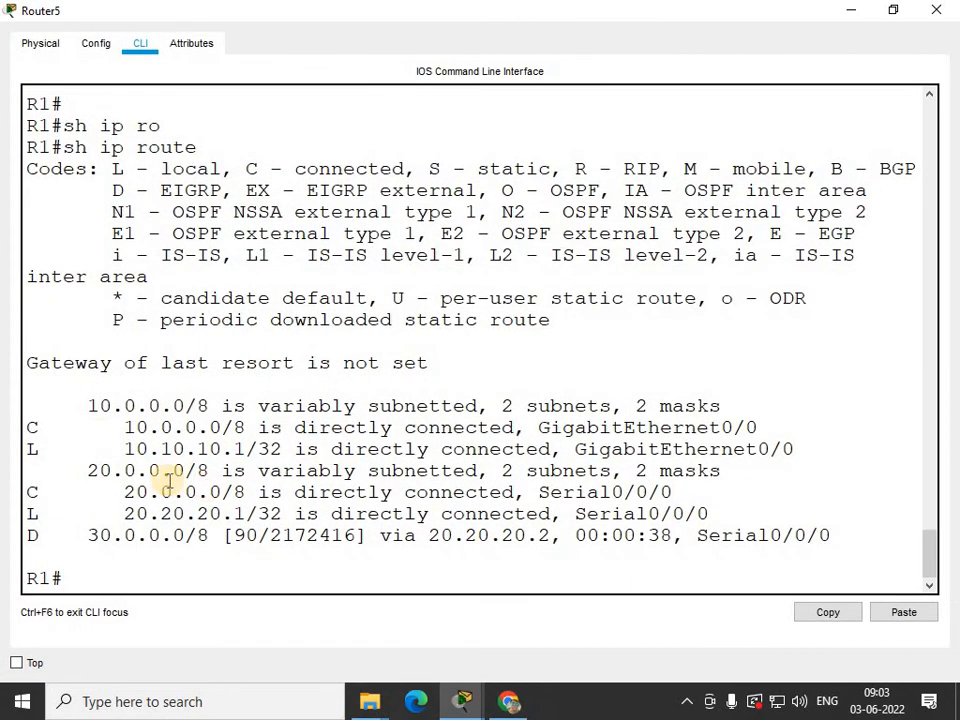
left_click_drag(86, 405, 342, 537)
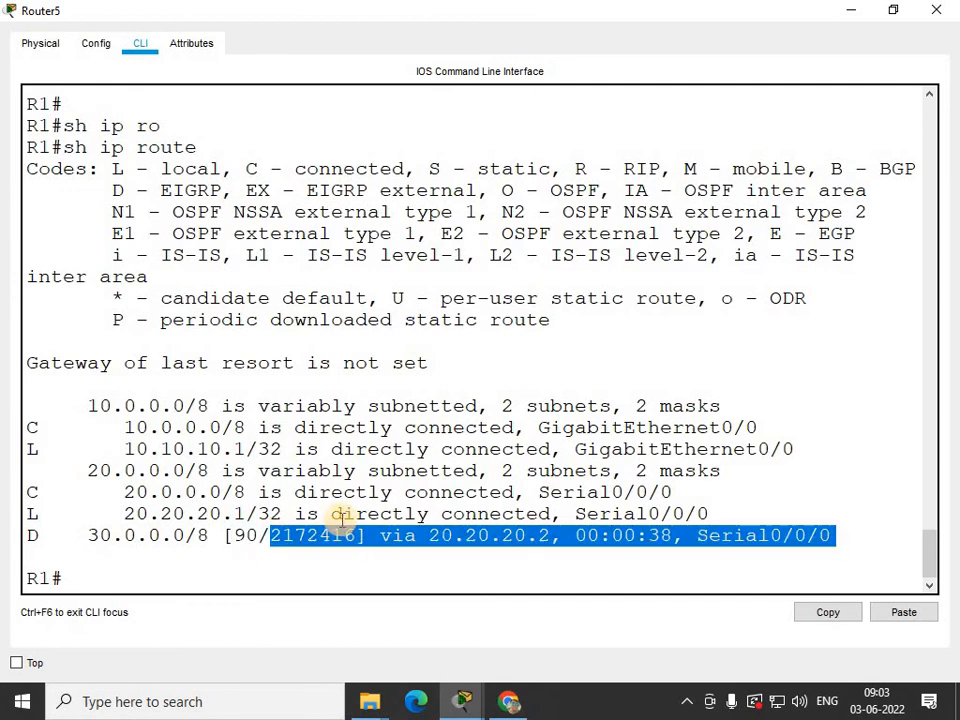
left_click(92, 584)
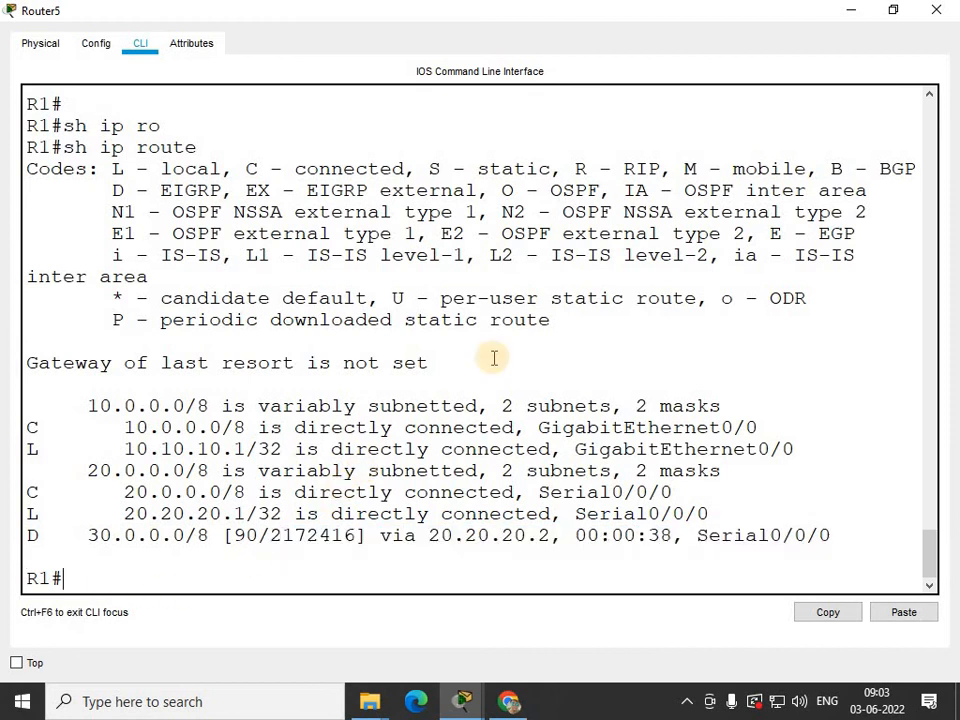
left_click(946, 12)
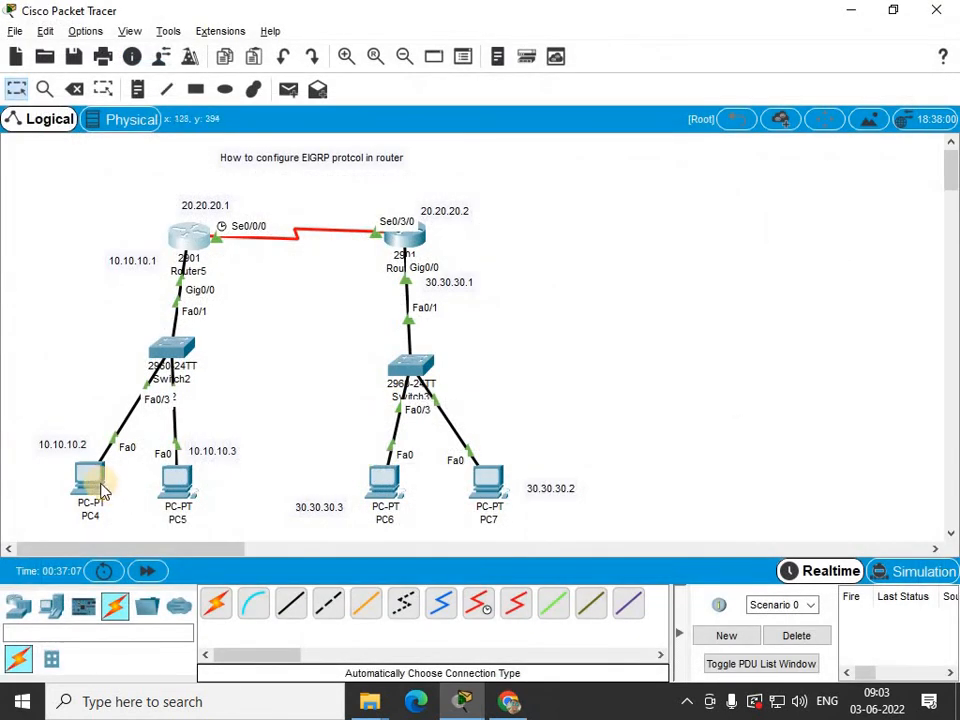
Open PC4's Command Prompt, rerun the ping to 30.30.30.2, and close PC4's window.
left_click(92, 472)
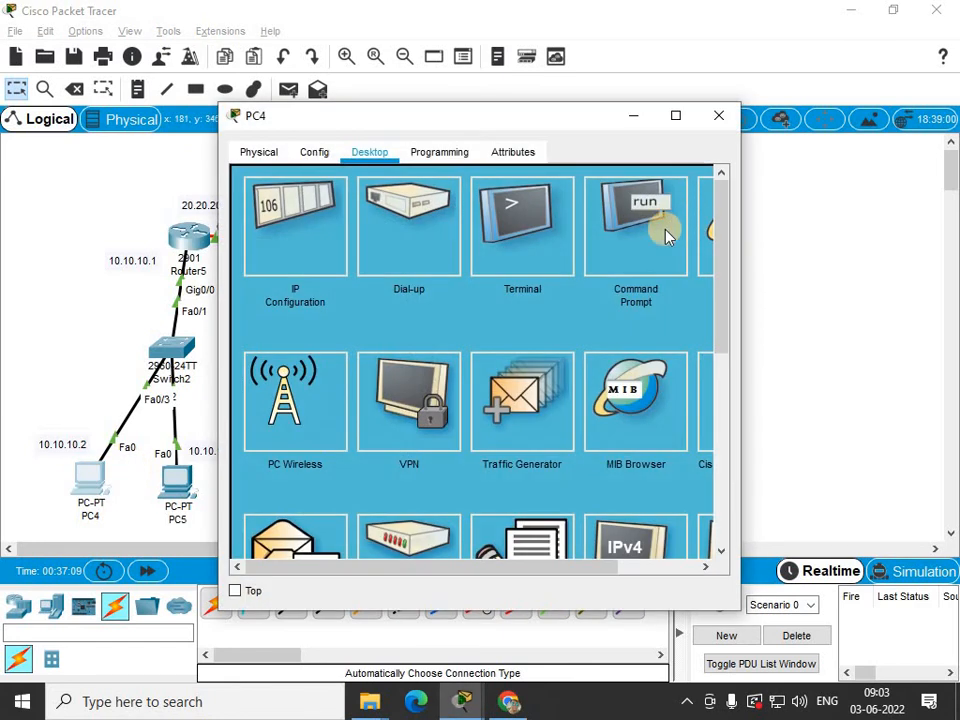
left_click(664, 231)
left_click(676, 116)
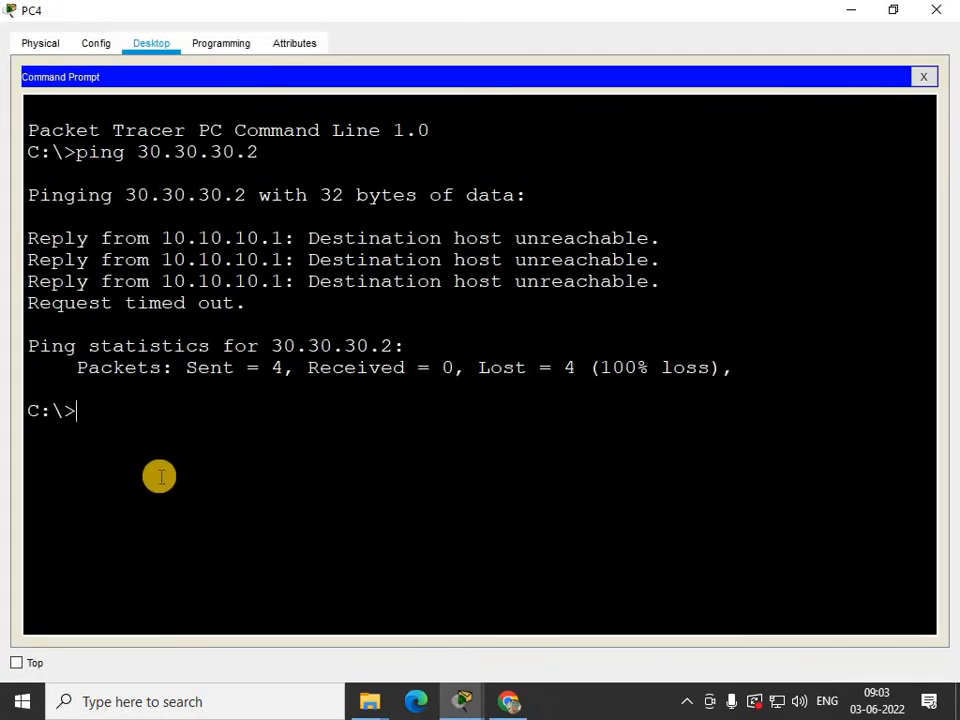
key("Up")
key("Return")
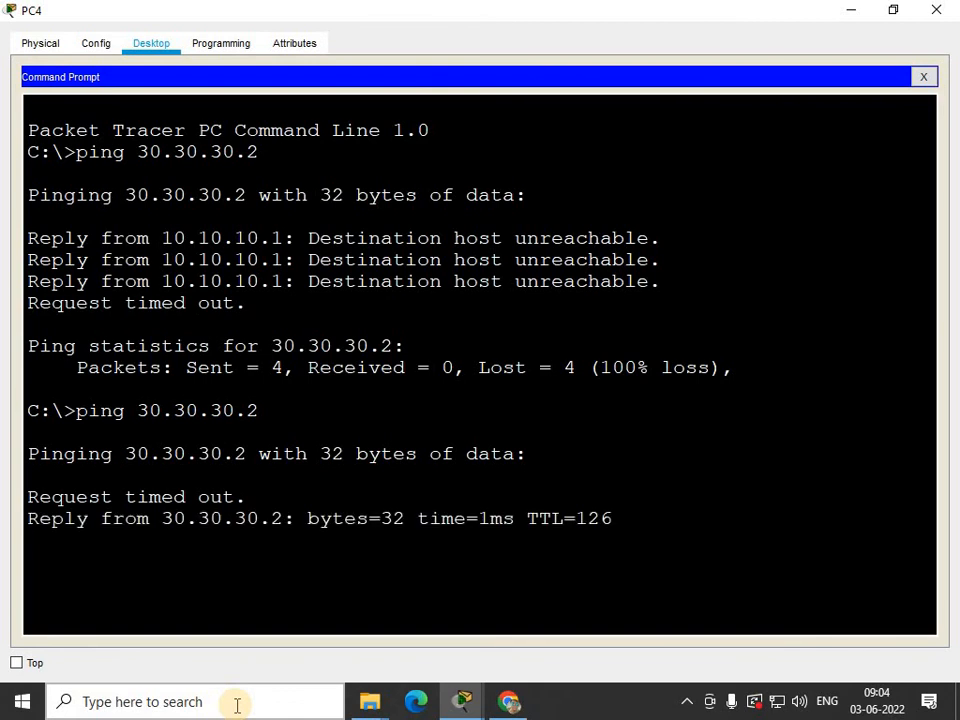
left_click(900, 10)
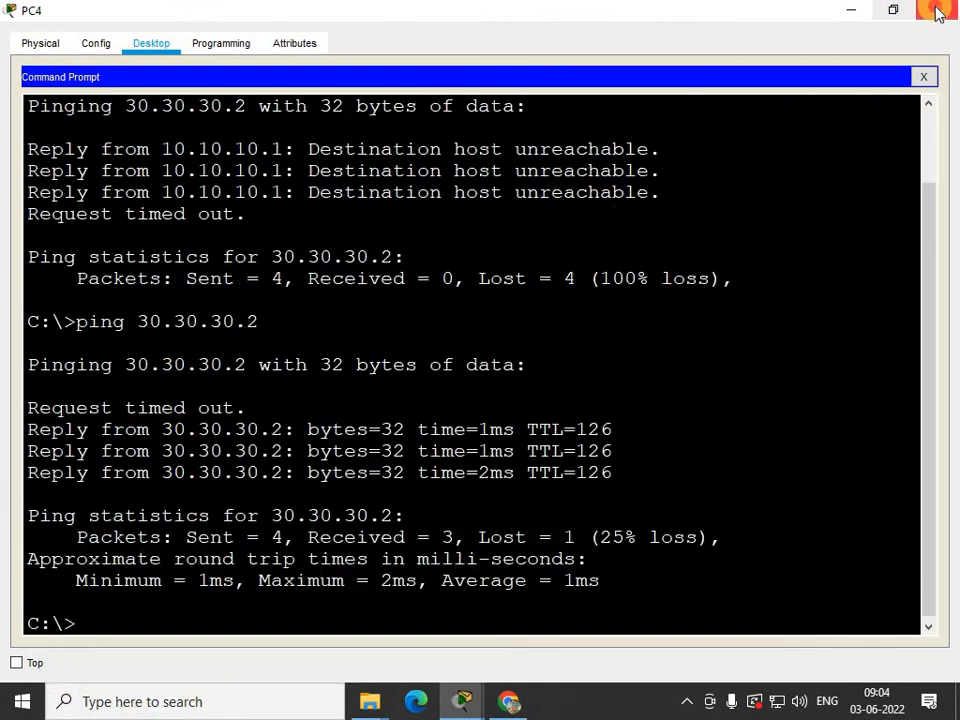
left_click(940, 6)
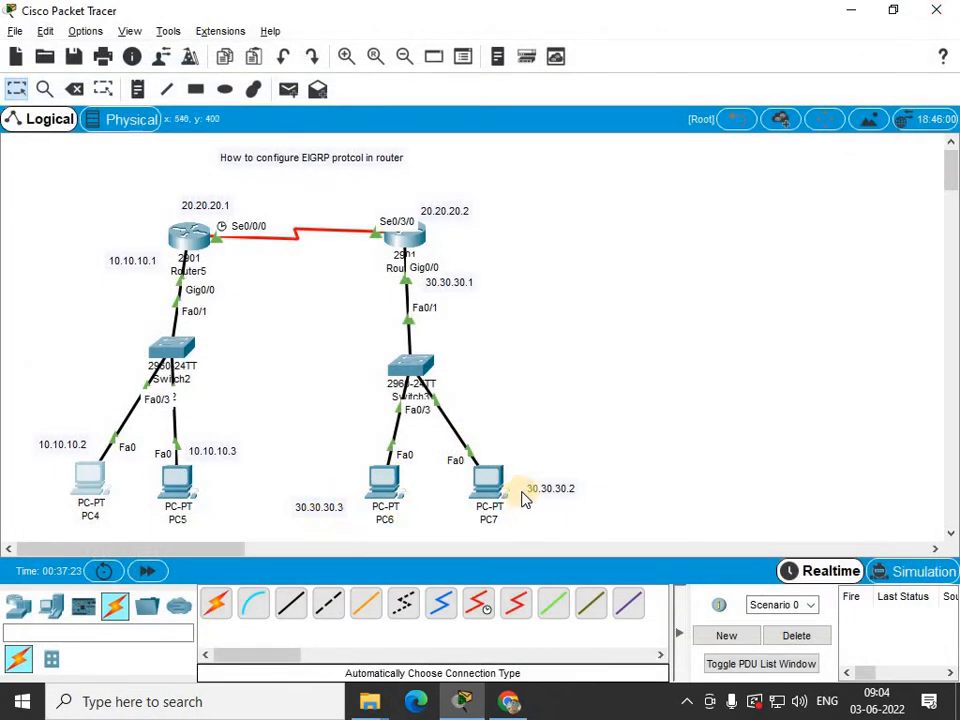
Open PC7's Command Prompt, ping 10.10.10.2, and close PC7's window.
left_click(489, 478)
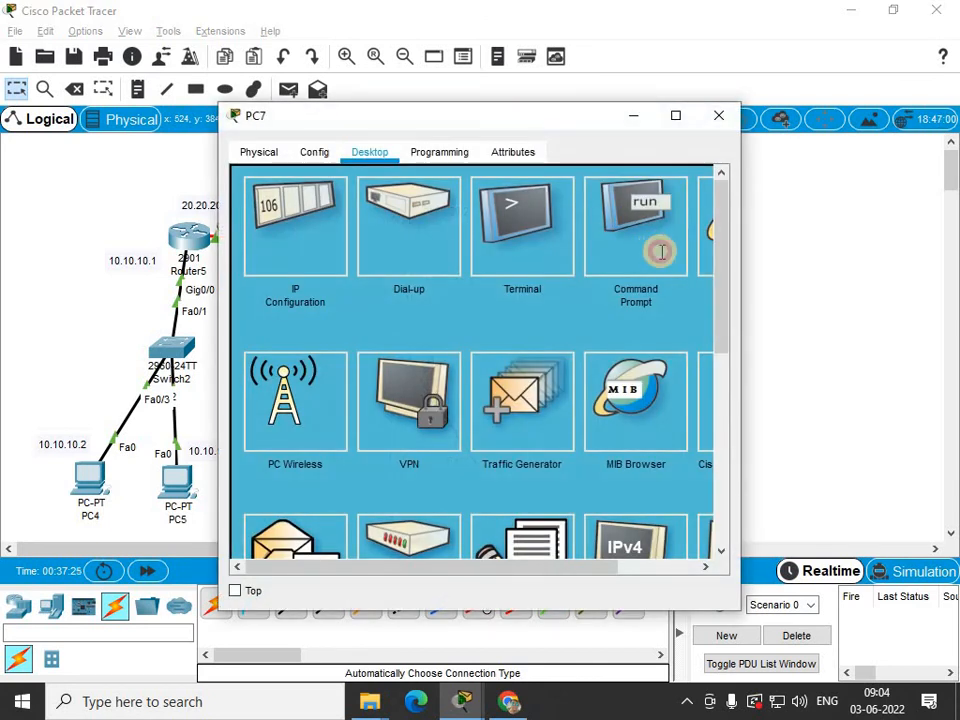
left_click(660, 251)
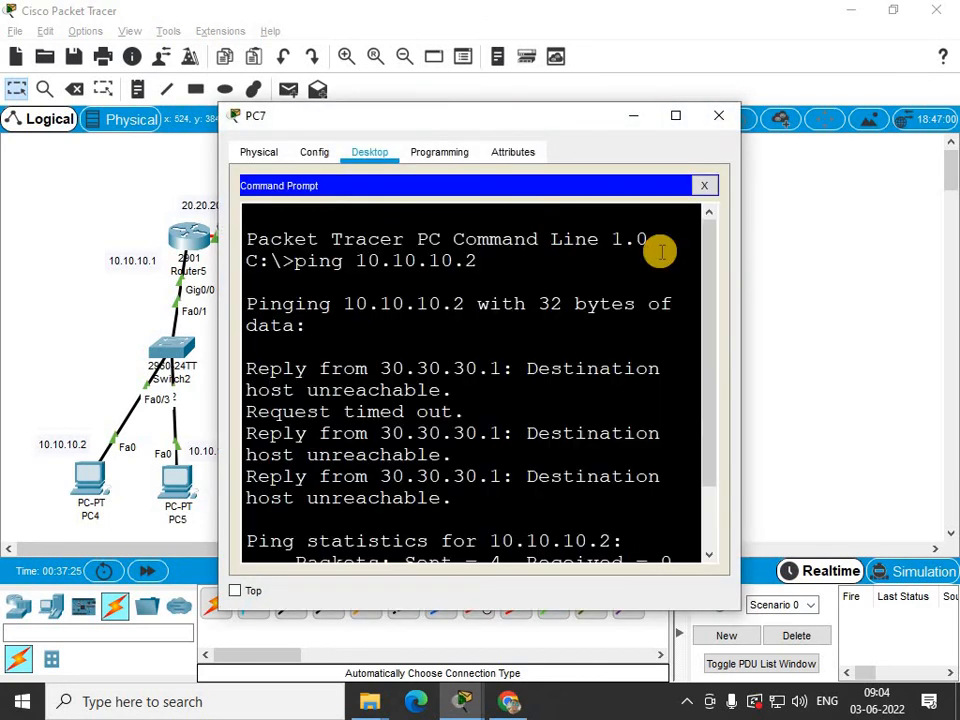
type("ping ")
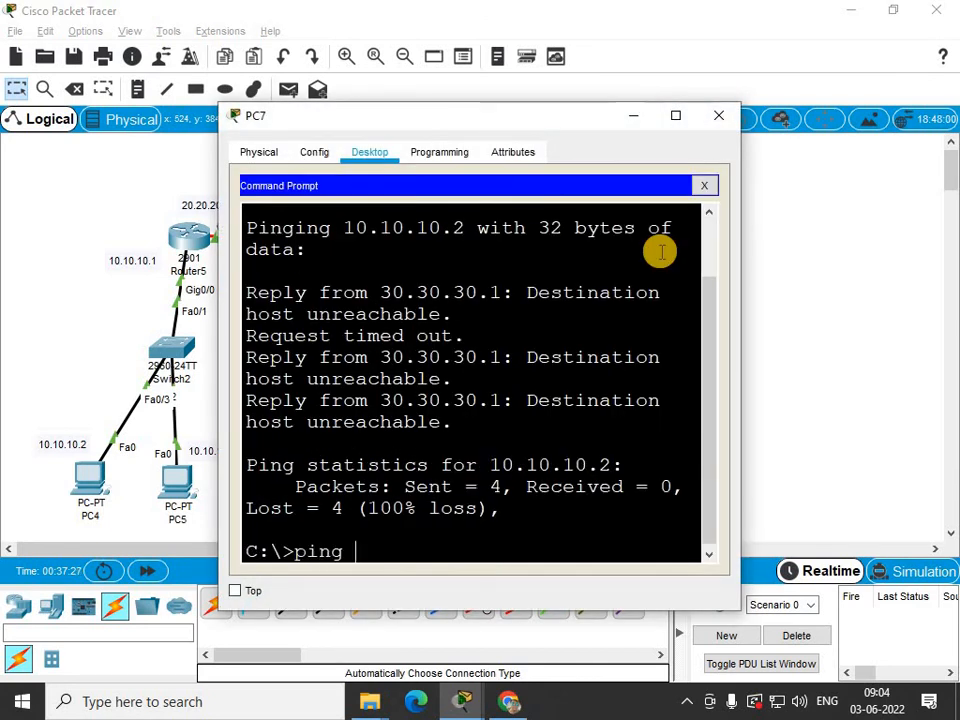
type("10.10.10.")
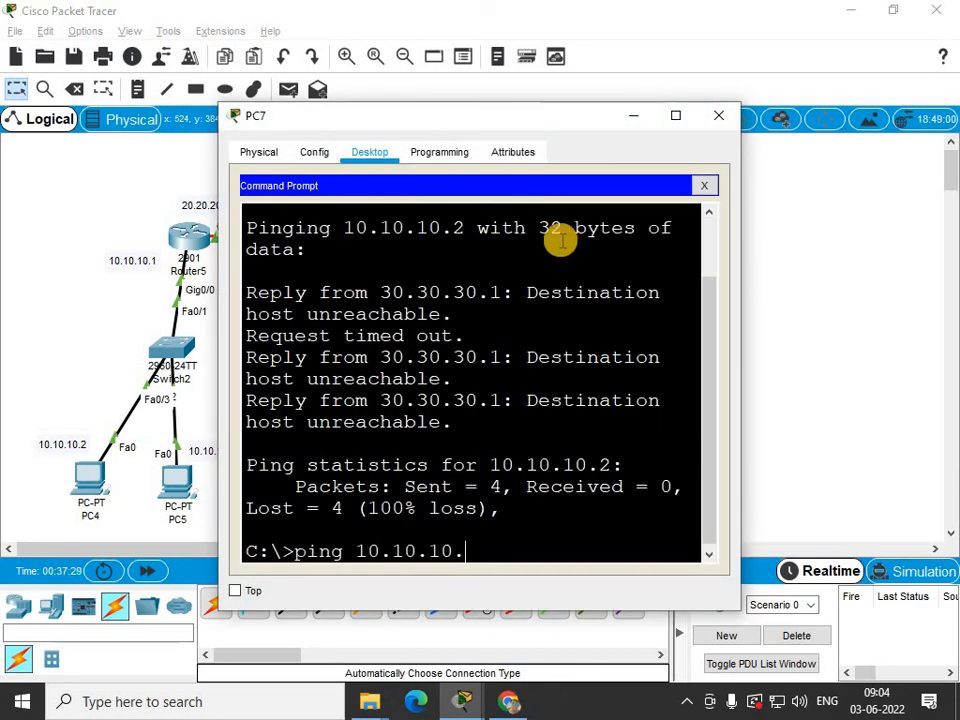
type("2")
key("Return")
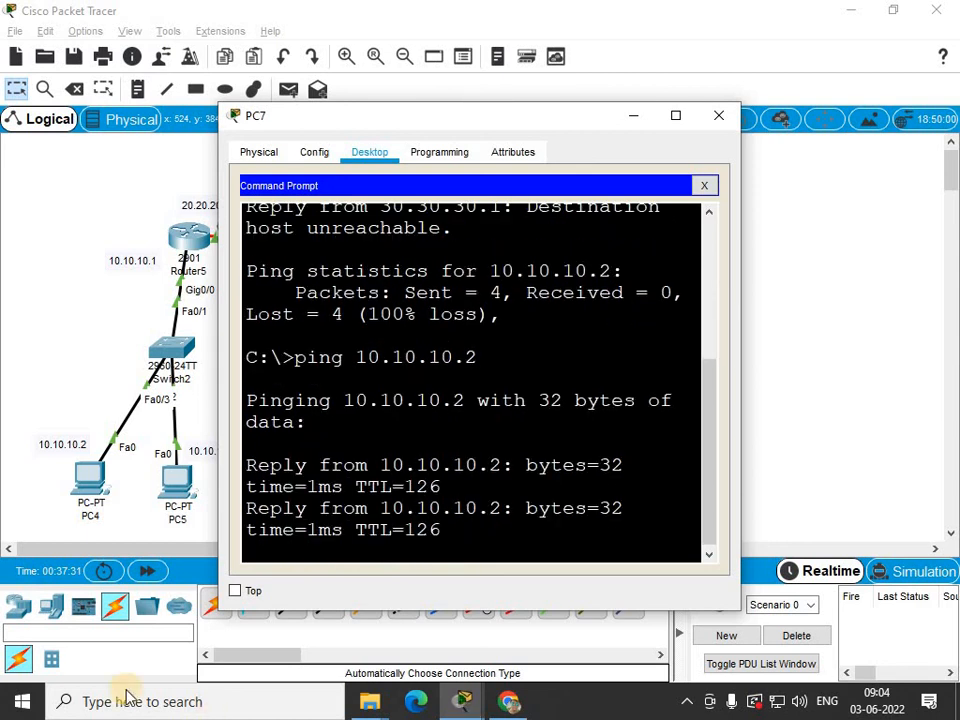
left_click(718, 119)
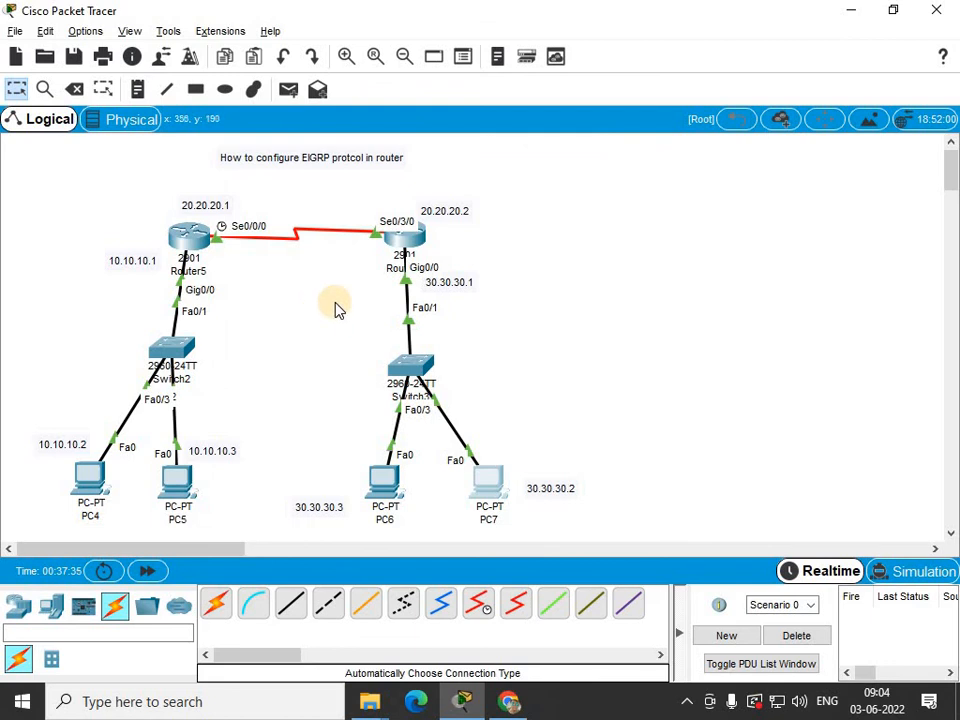